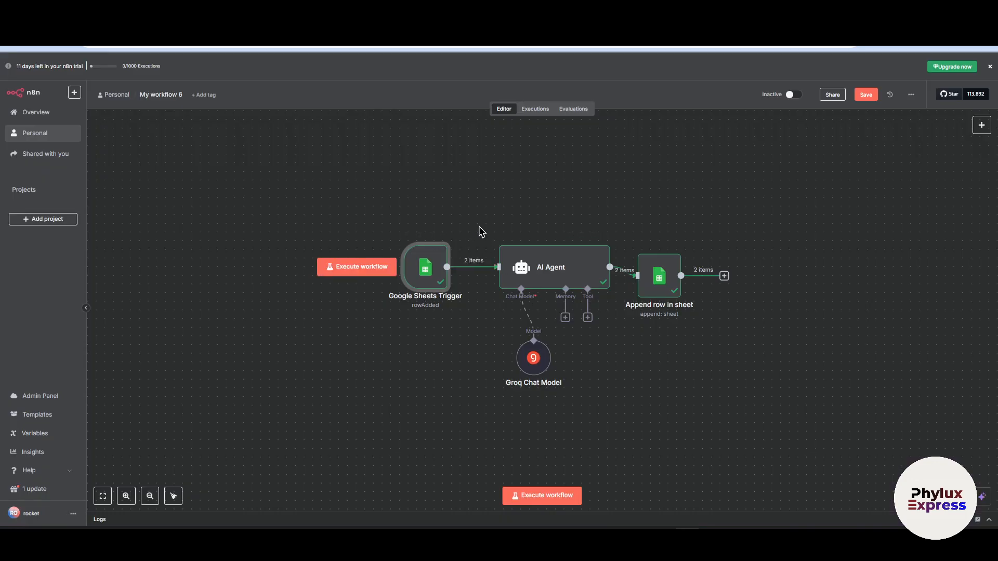
- Review the existing workflow's Google Sheets Trigger settings and the connecting google sheet spreadsheet it uses
scroll(473, 201, down, 1)
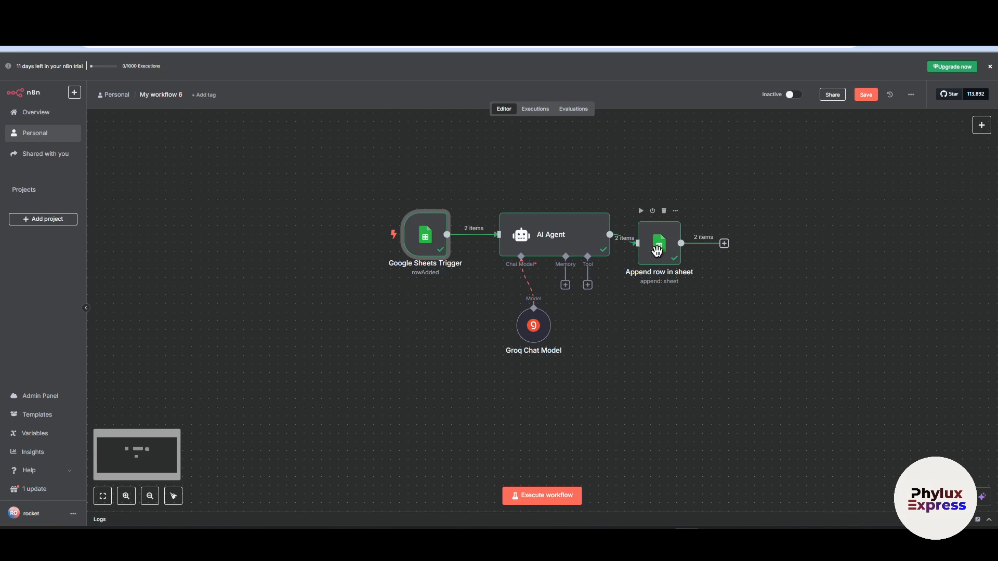
drag(655, 246, 663, 237)
double_click(425, 240)
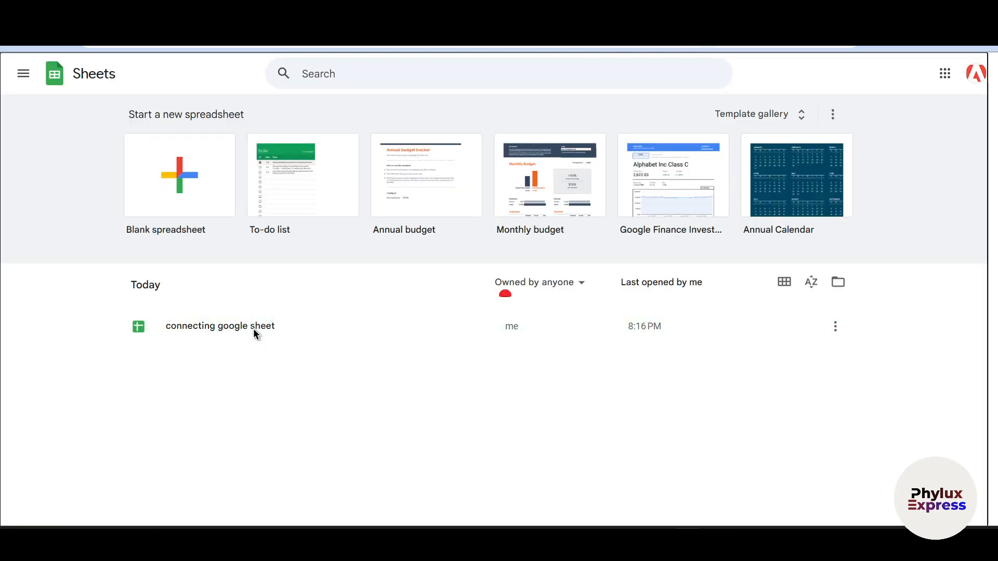
click(307, 339)
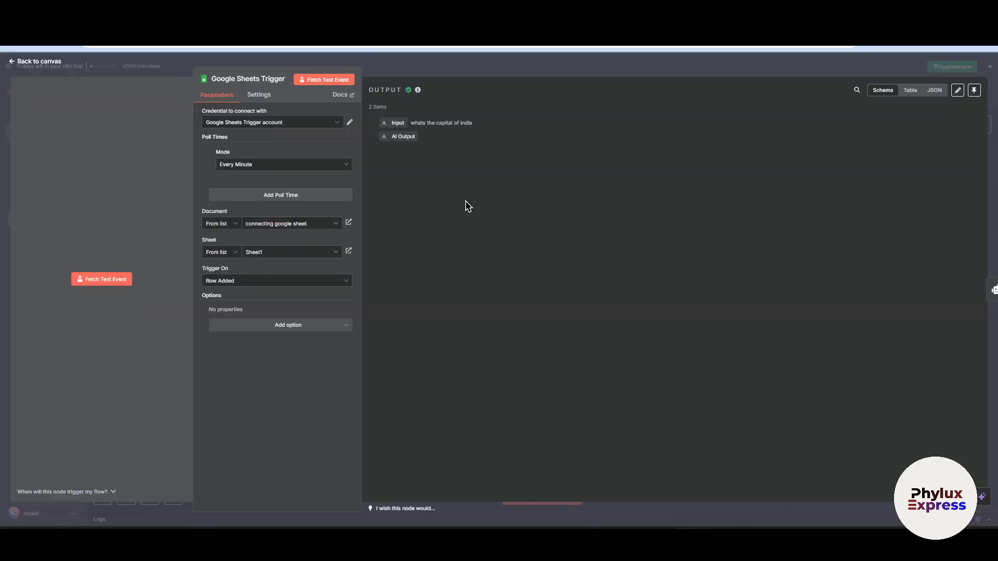
click(543, 70)
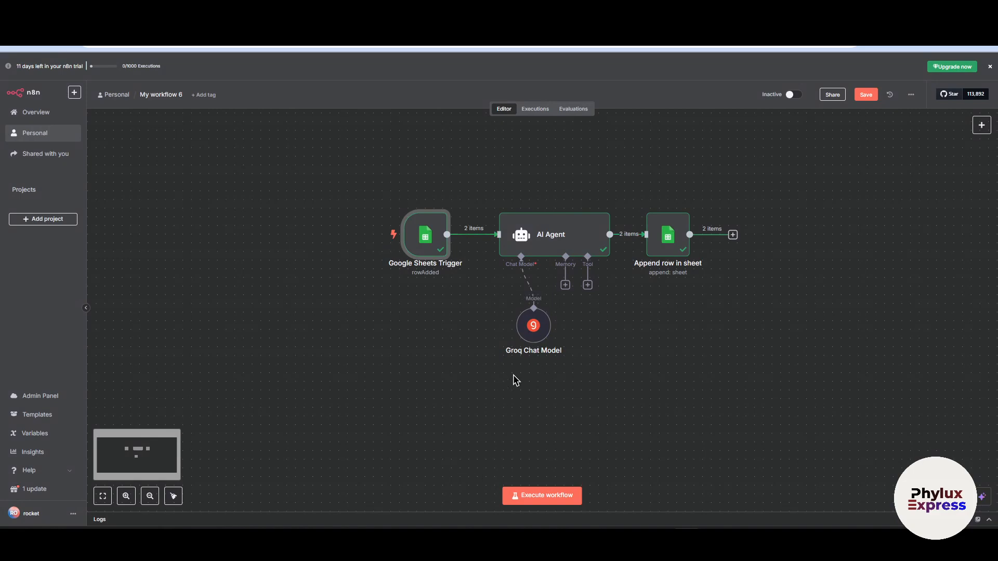
- Move the Groq Chat Model node lower and further left beneath the AI Agent node
mouse_move(533, 329)
mouse_down()
mouse_move(523, 302)
mouse_move(516, 320)
mouse_up()
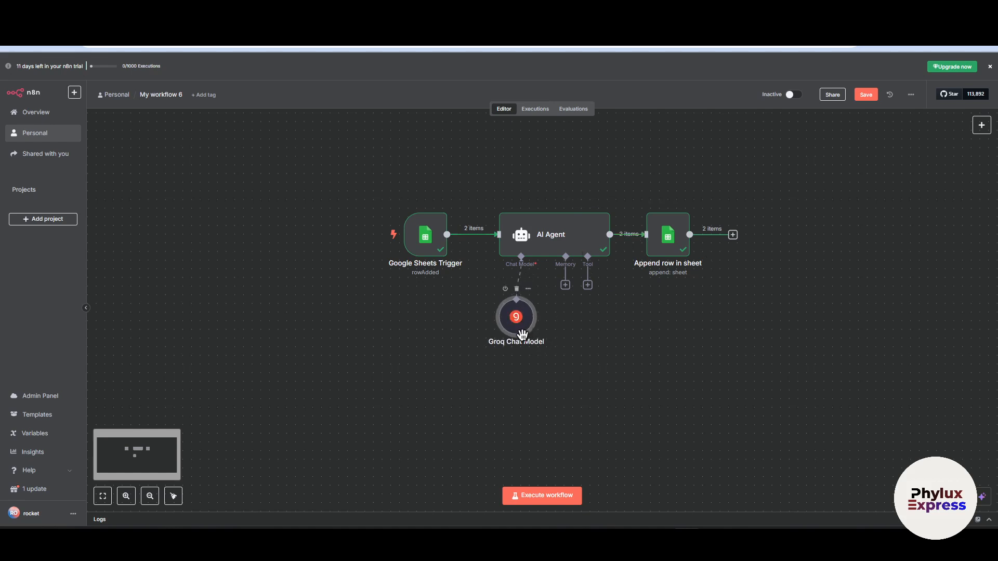
drag(519, 334, 489, 365)
click(670, 253)
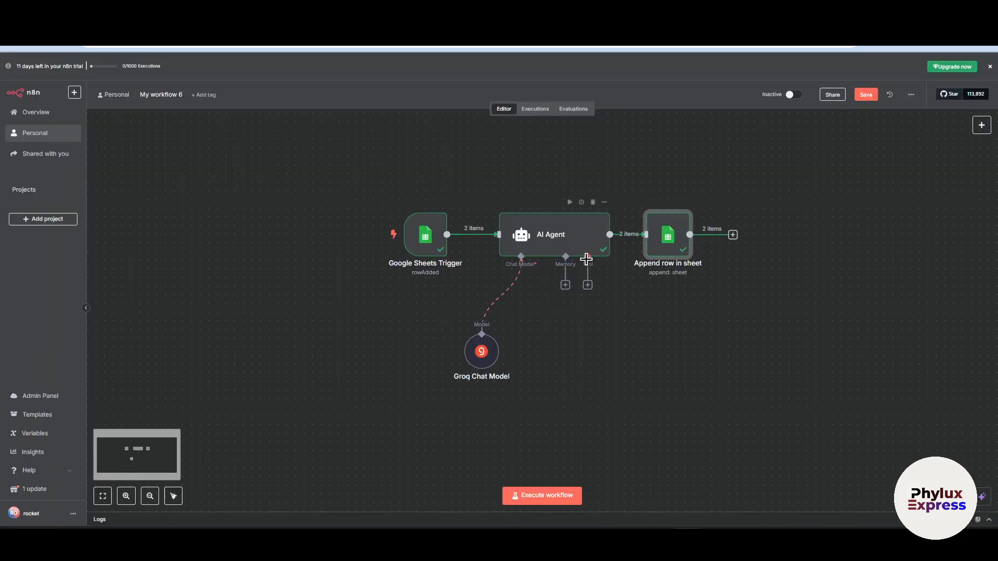
drag(741, 181, 223, 384)
click(775, 280)
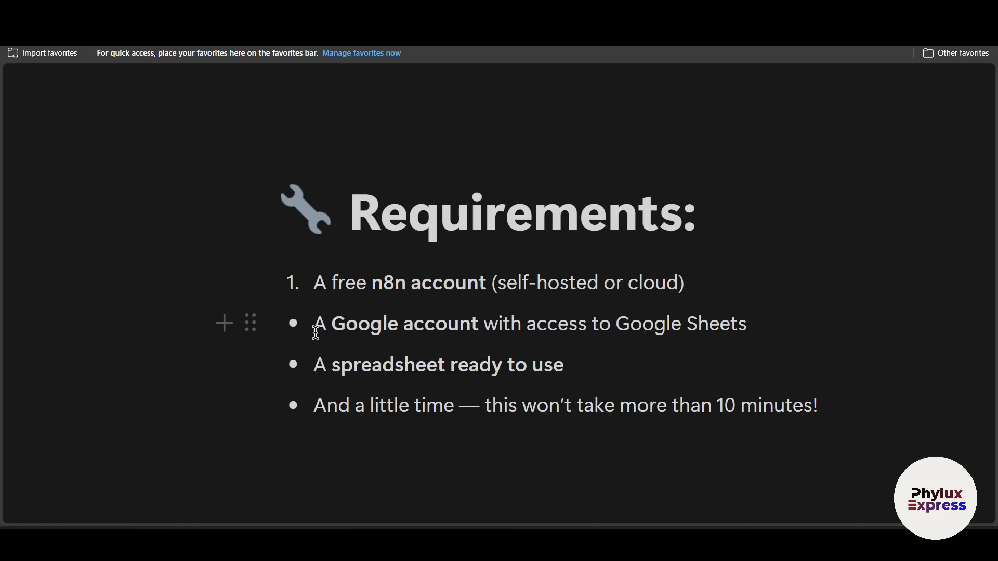
- Switch to the notes page and read through the requirements list for the Google Sheets connection
drag(316, 333, 755, 333)
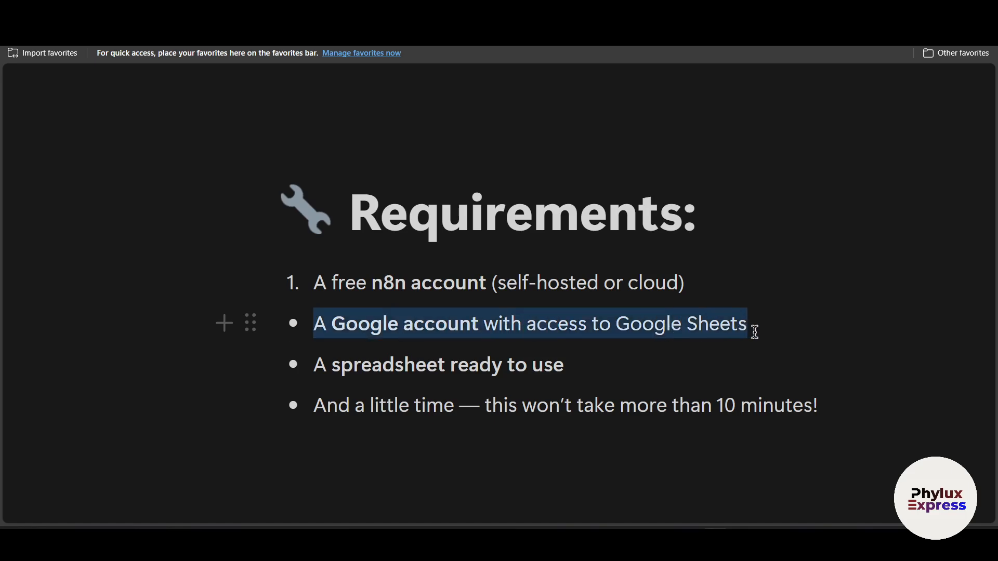
drag(314, 371, 572, 363)
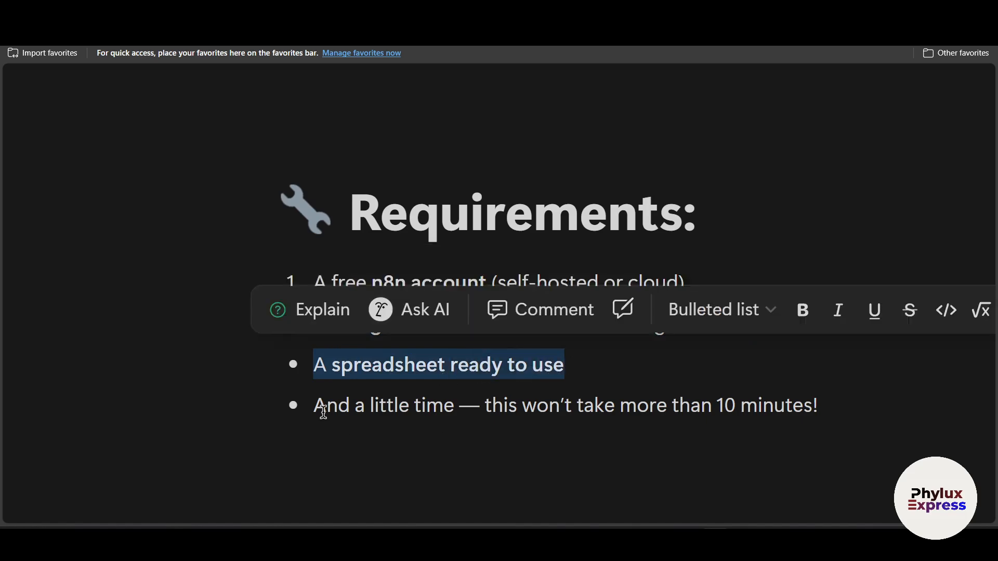
drag(323, 412, 425, 441)
click(503, 445)
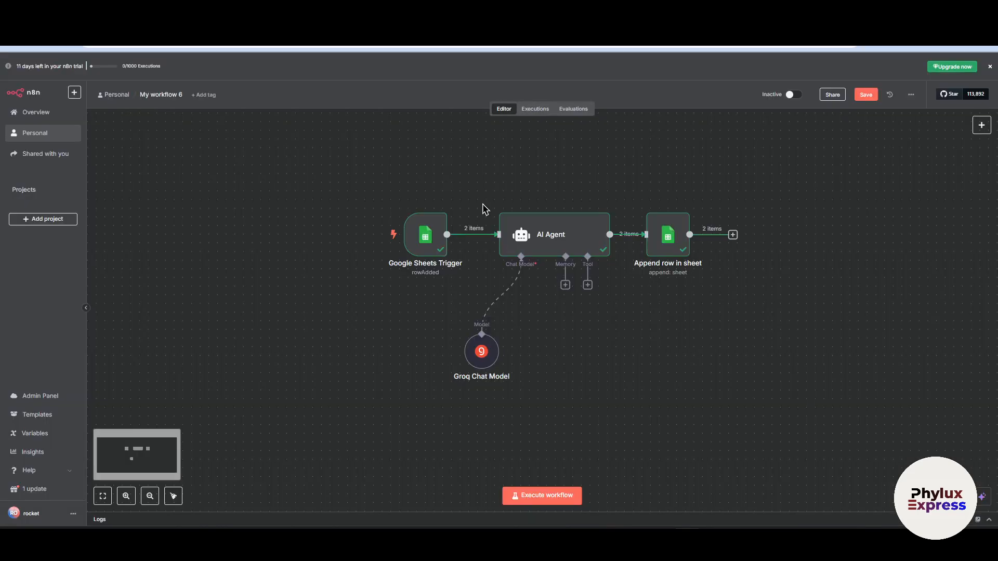
- Save My workflow 6 in n8n and delete all four nodes from its canvas
click(865, 94)
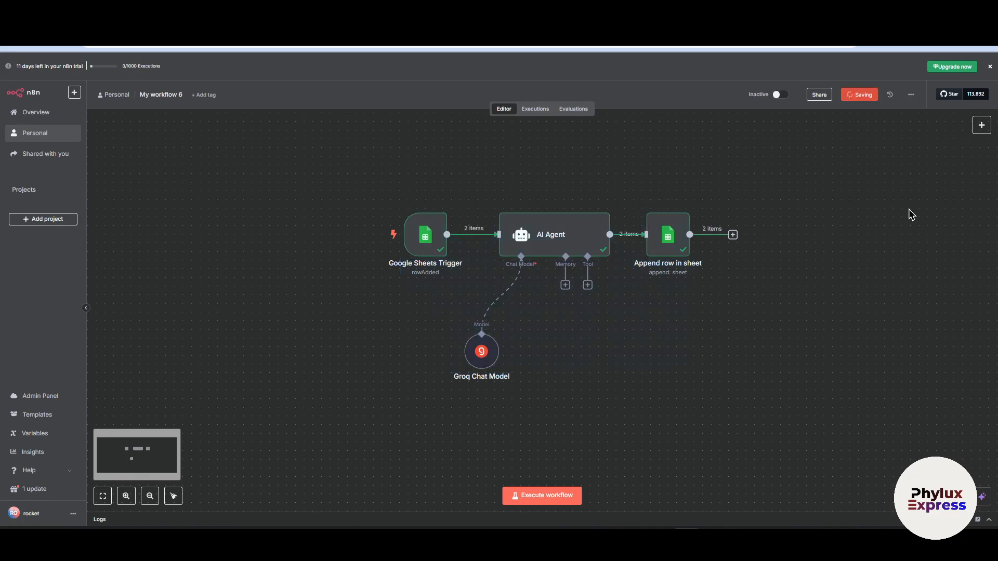
drag(901, 151, 292, 400)
right_click(574, 242)
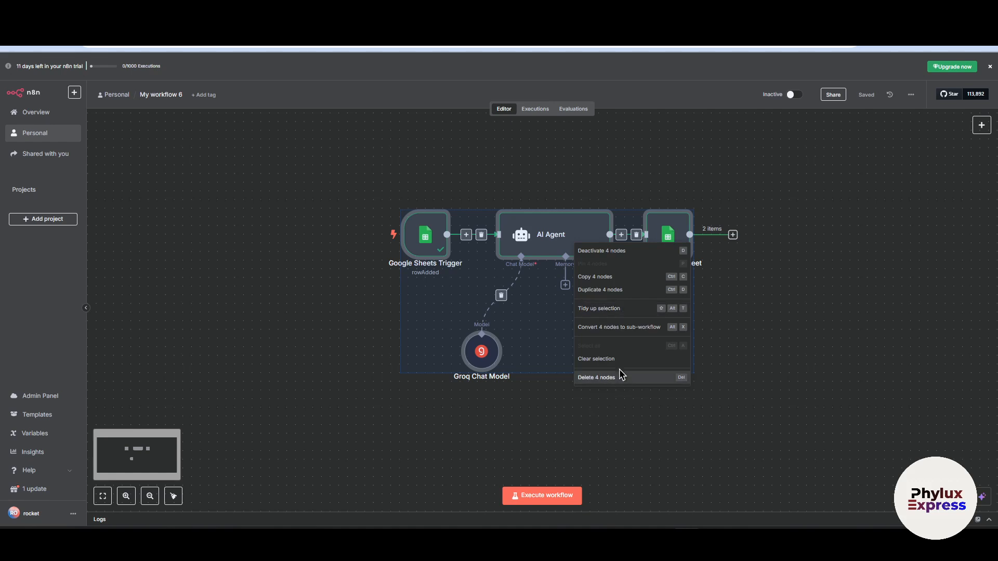
click(610, 379)
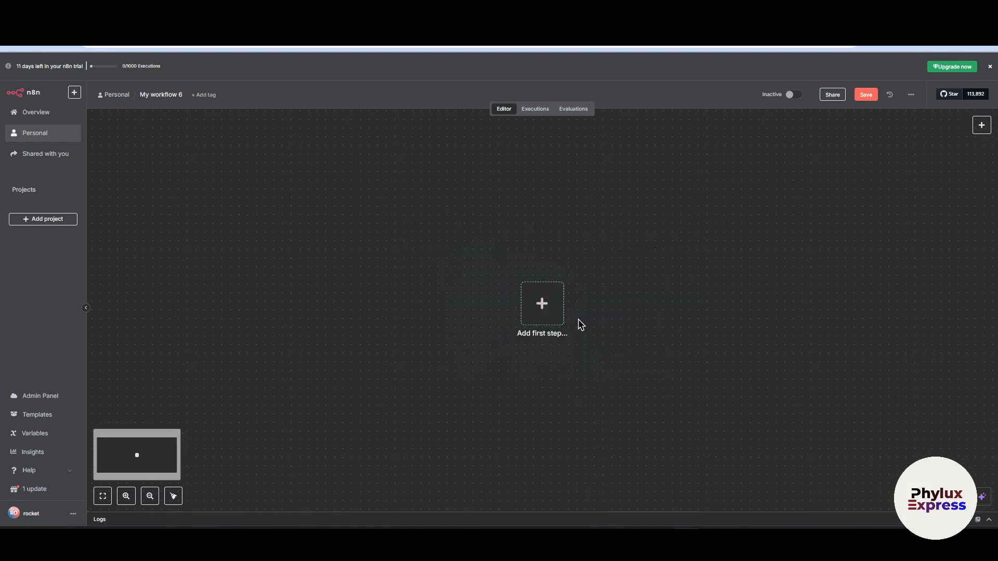
- Start adding the workflow's first step by finding Google Sheets in the node search and opening its triggers and actions
click(542, 303)
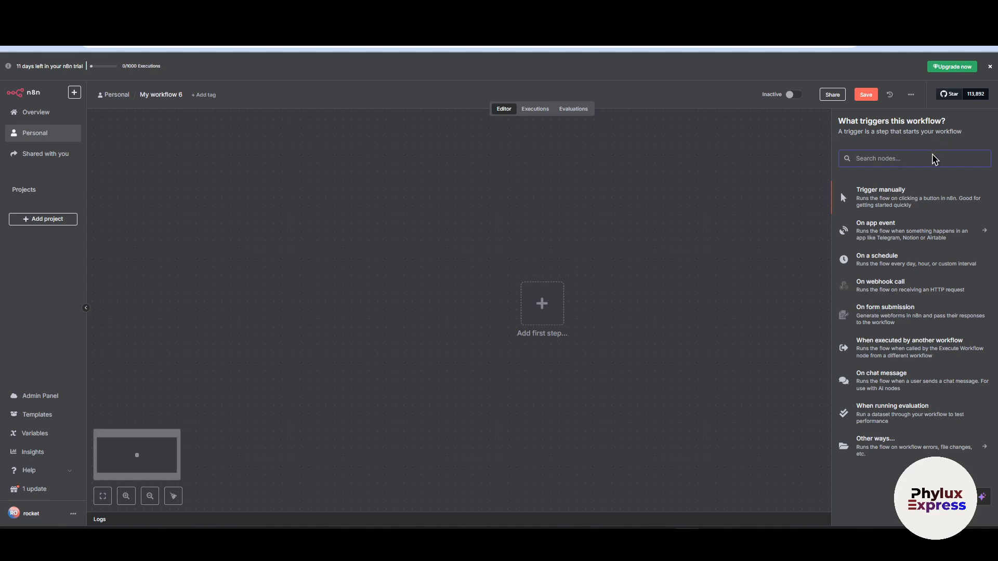
click(932, 136)
click(903, 157)
text(googl)
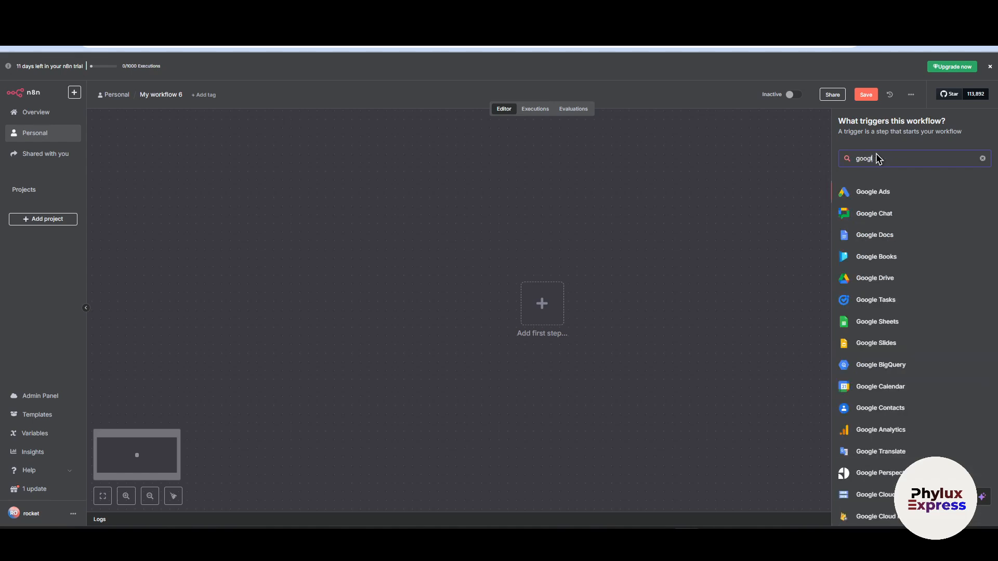
text(e shee)
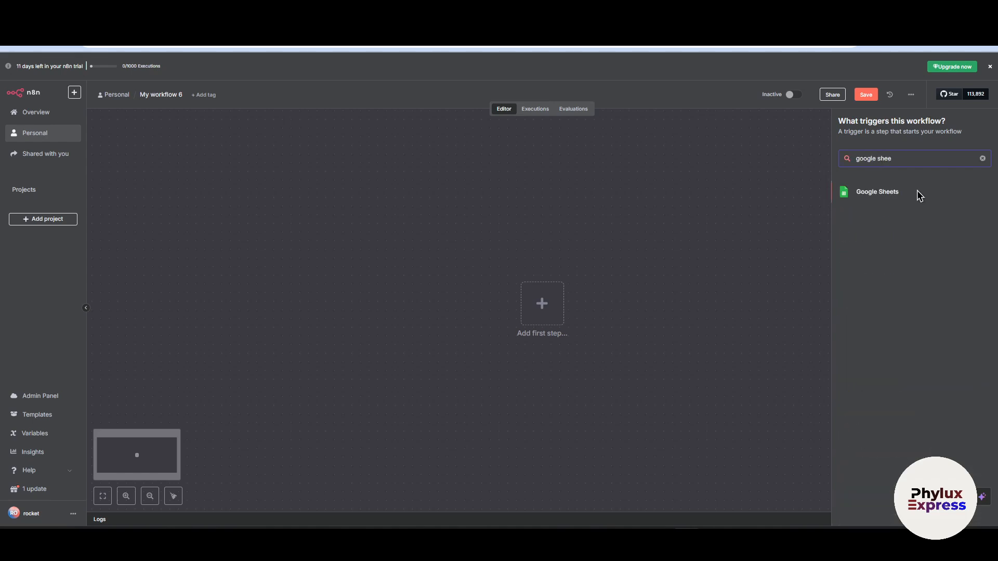
click(888, 188)
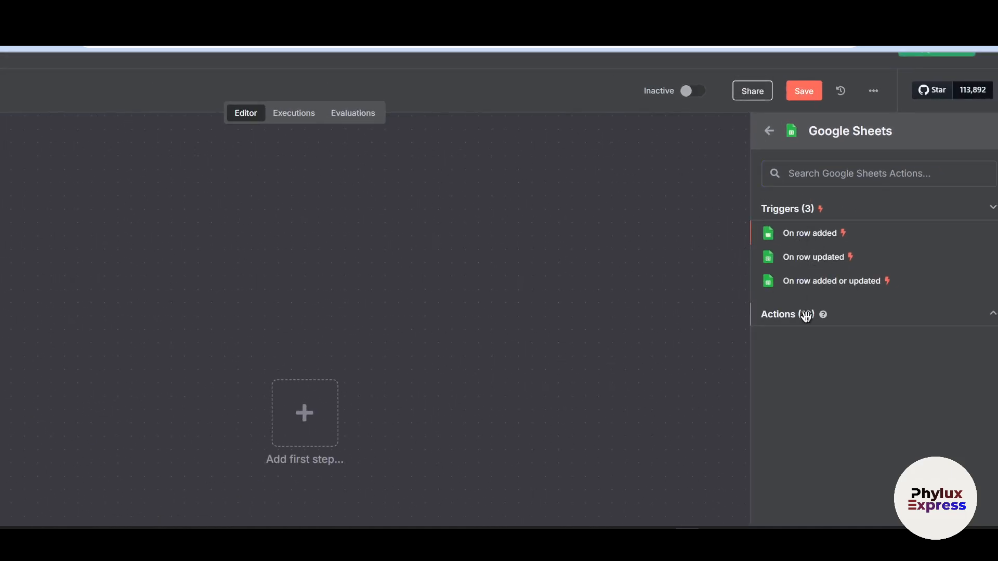
- Look through the Google Sheets actions and add the On row added trigger to the workflow
click(809, 314)
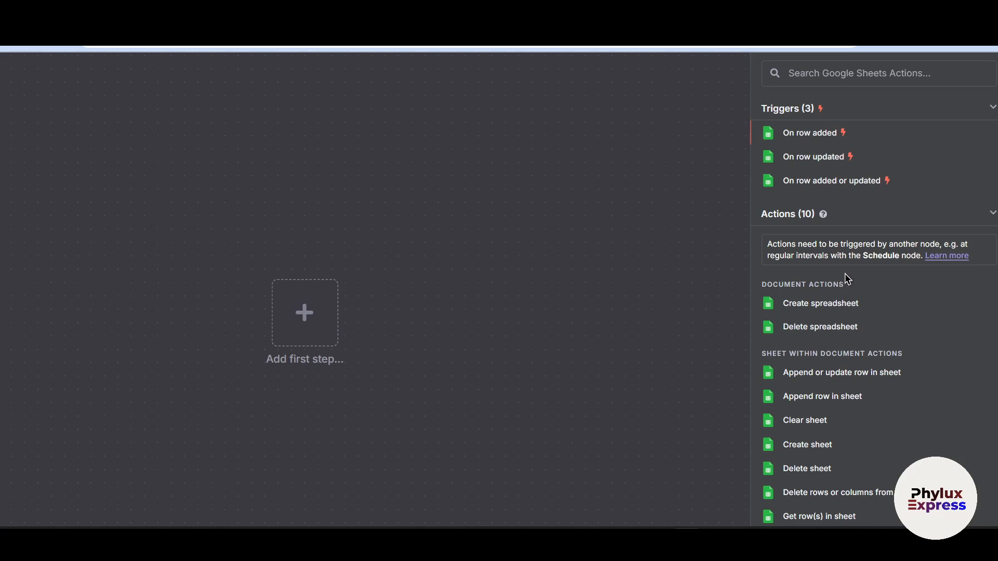
scroll(753, 333, down, 2)
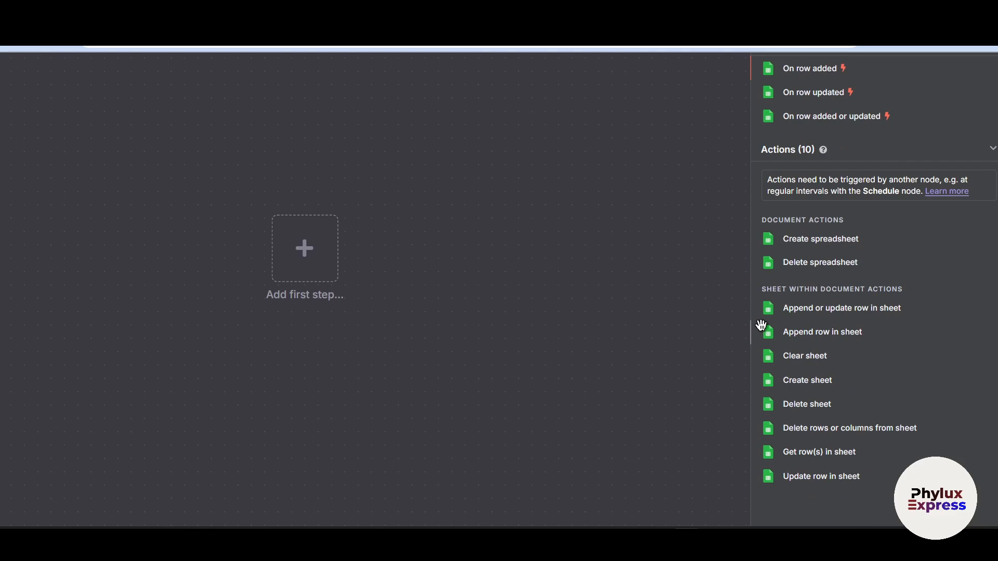
scroll(752, 326, down, 2)
scroll(789, 312, up, 2)
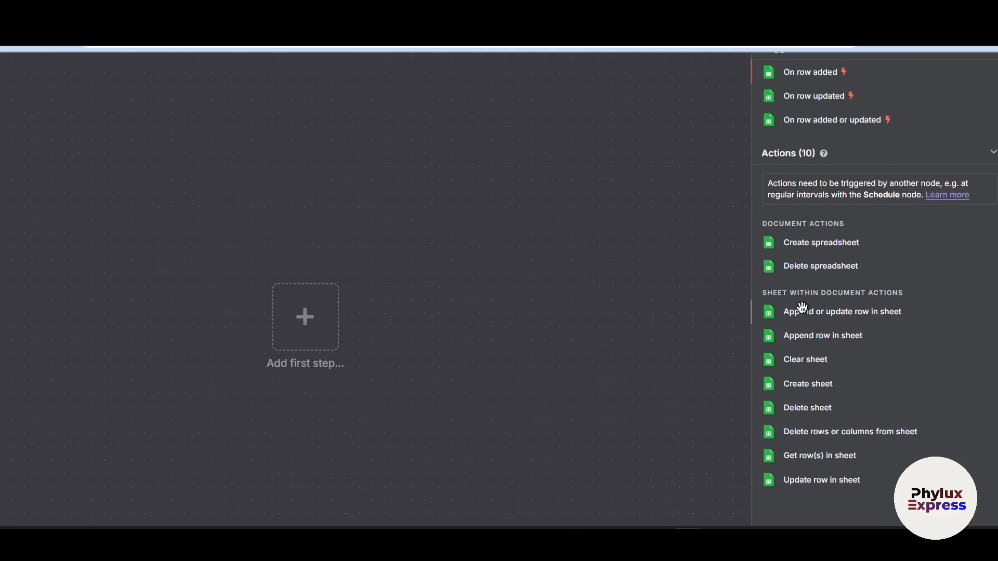
scroll(802, 307, up, 3)
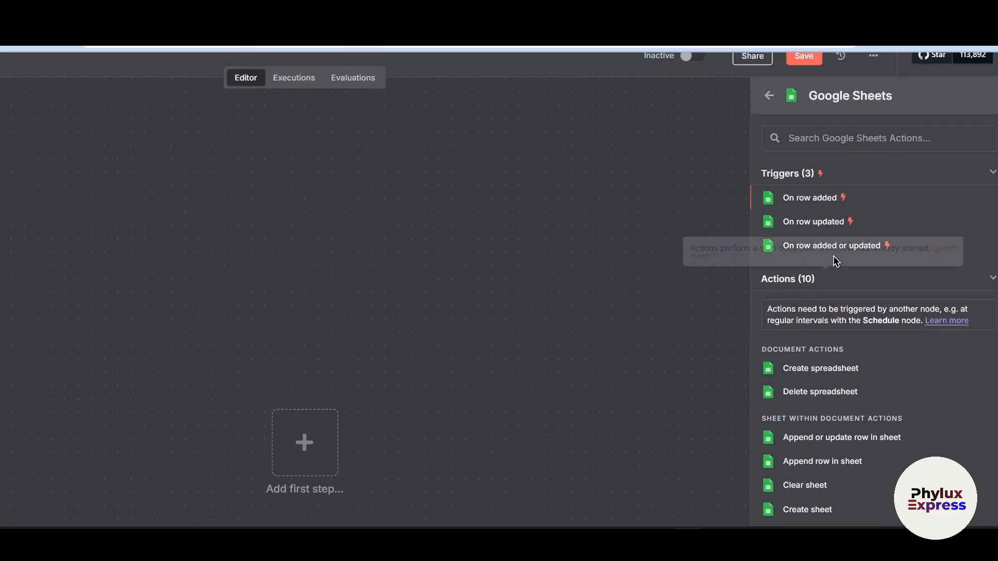
click(822, 199)
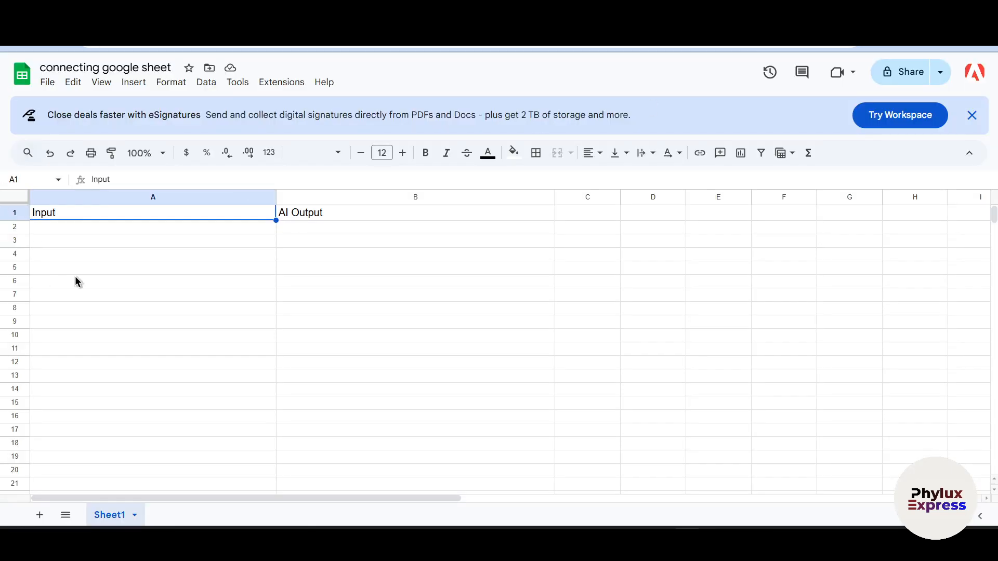
- Switch to the connecting google sheet spreadsheet and check its Input and AI Output columns
click(114, 240)
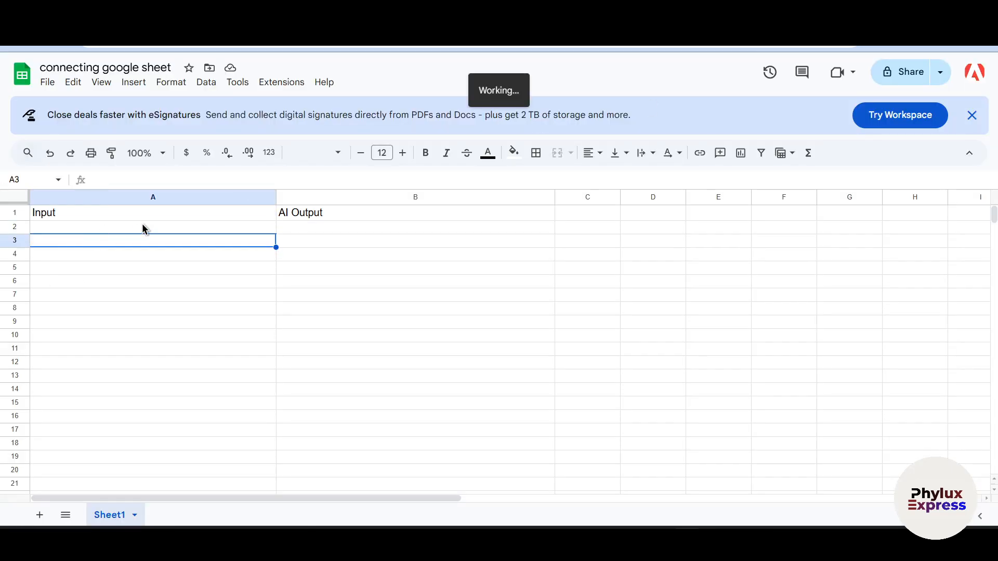
click(100, 230)
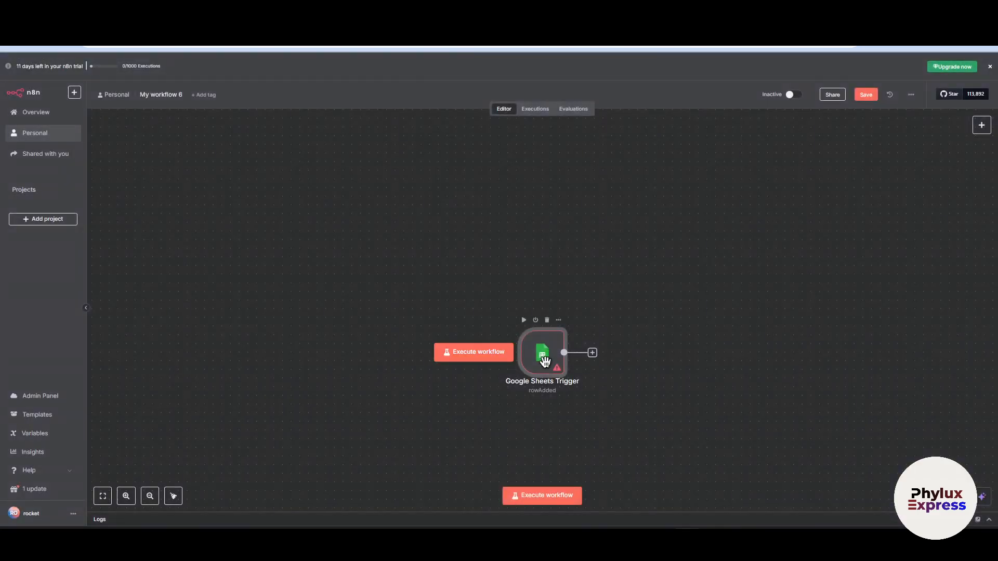
- Create a new OAuth2 credential for the Google Sheets Trigger node in n8n by signing in with Google
double_click(543, 358)
click(258, 122)
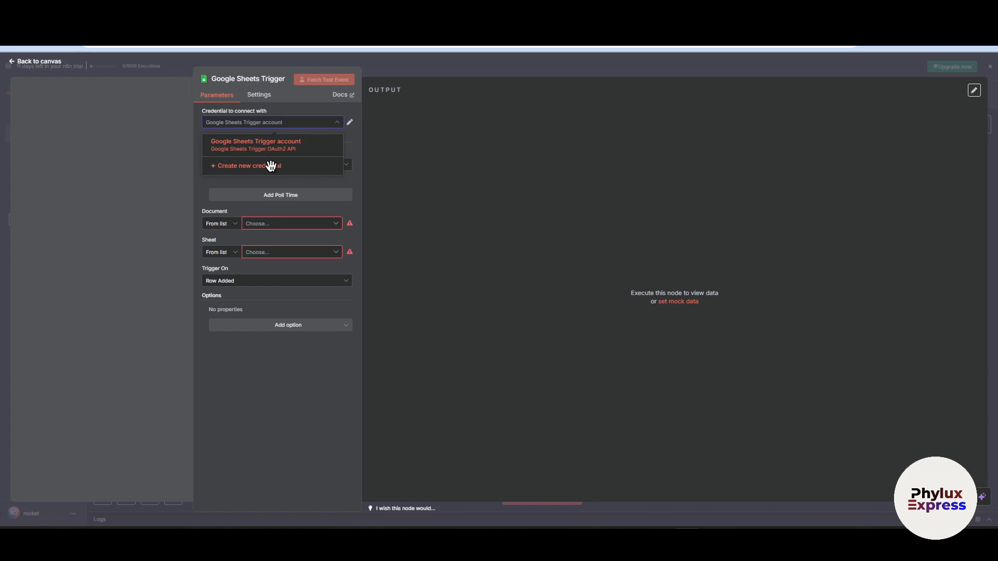
click(437, 194)
click(267, 123)
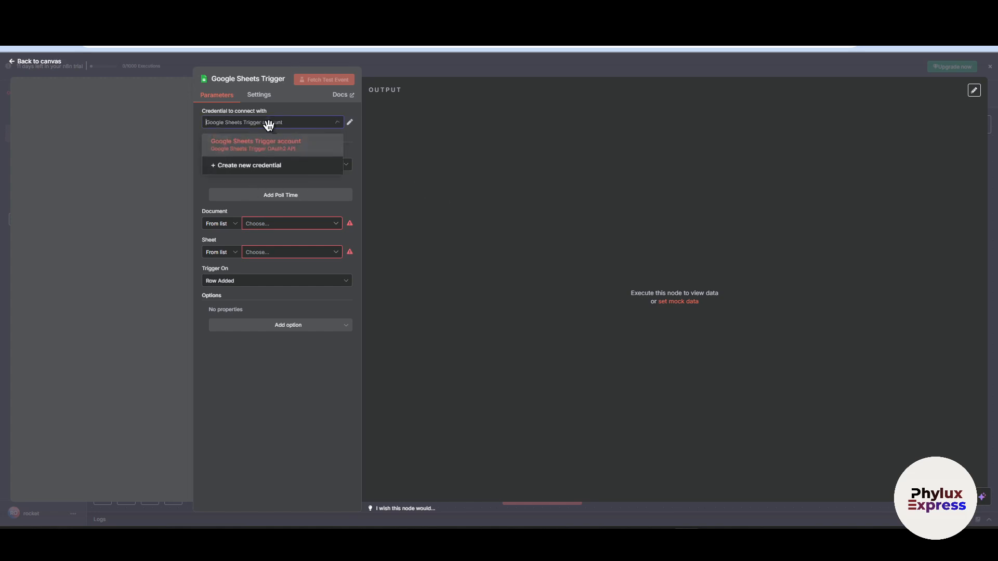
click(277, 169)
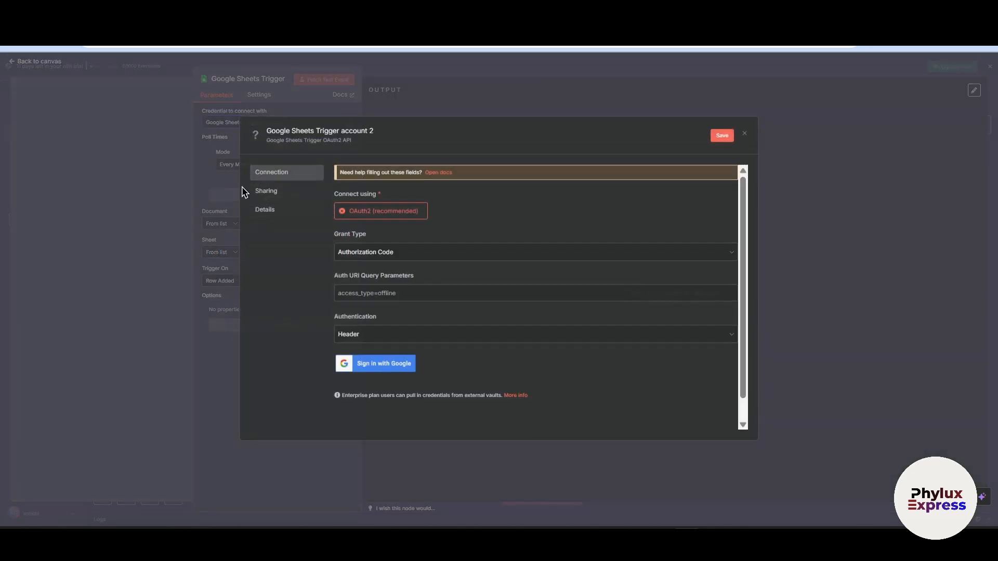
scroll(423, 356, down, 1)
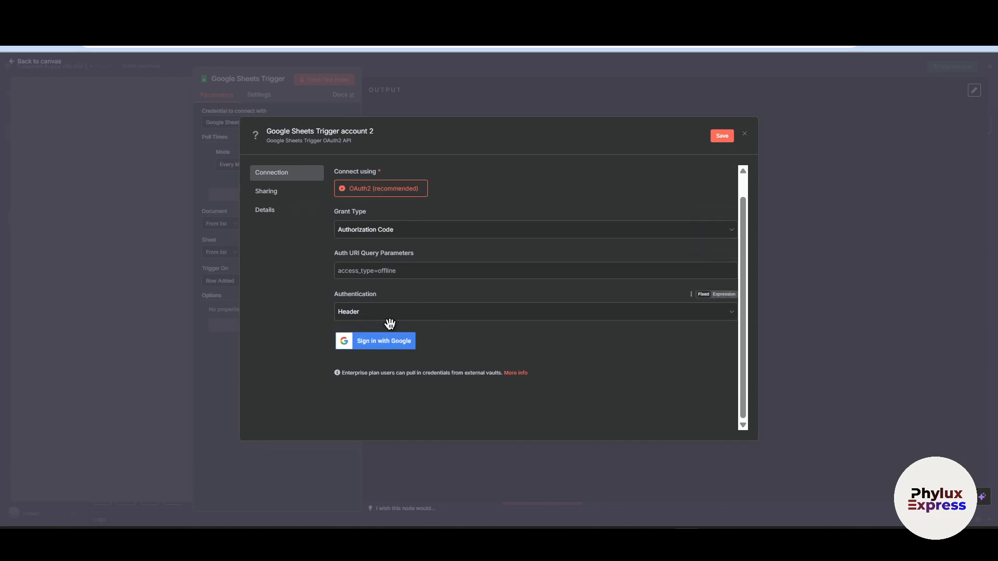
scroll(394, 316, up, 1)
click(384, 365)
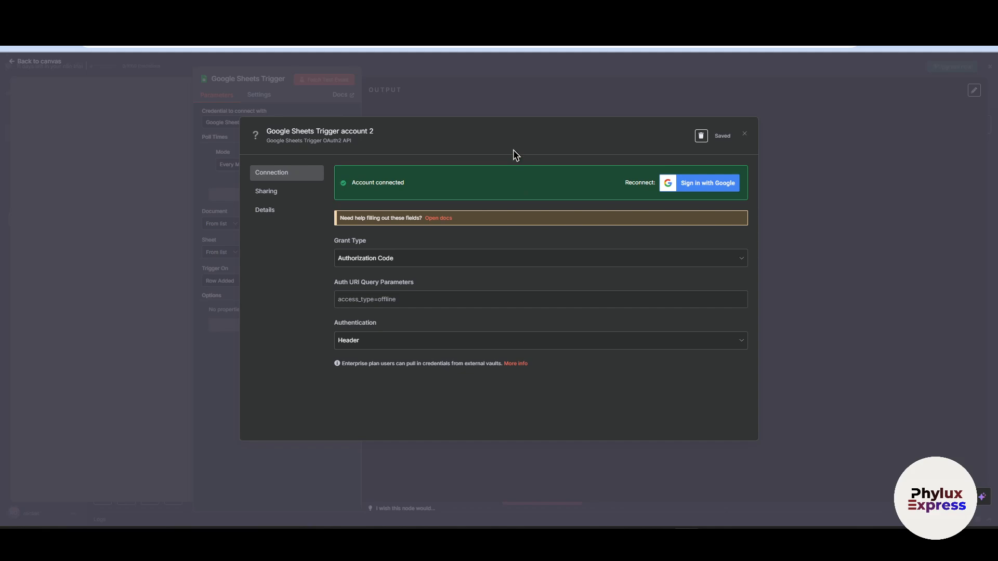
click(745, 139)
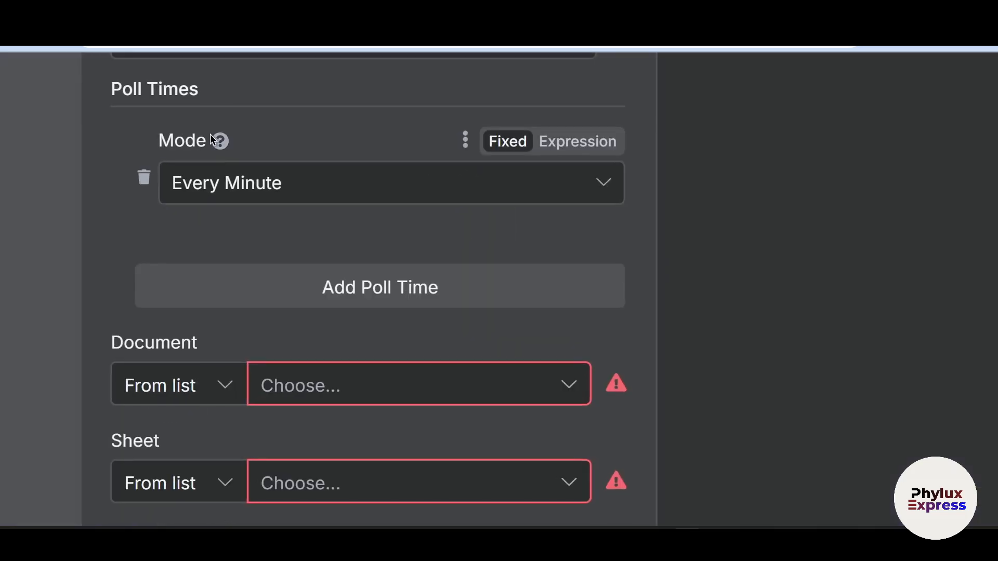
- Try the Every Hour poll mode on the Google Sheets Trigger and return it to Every Minute
mouse_move(219, 140)
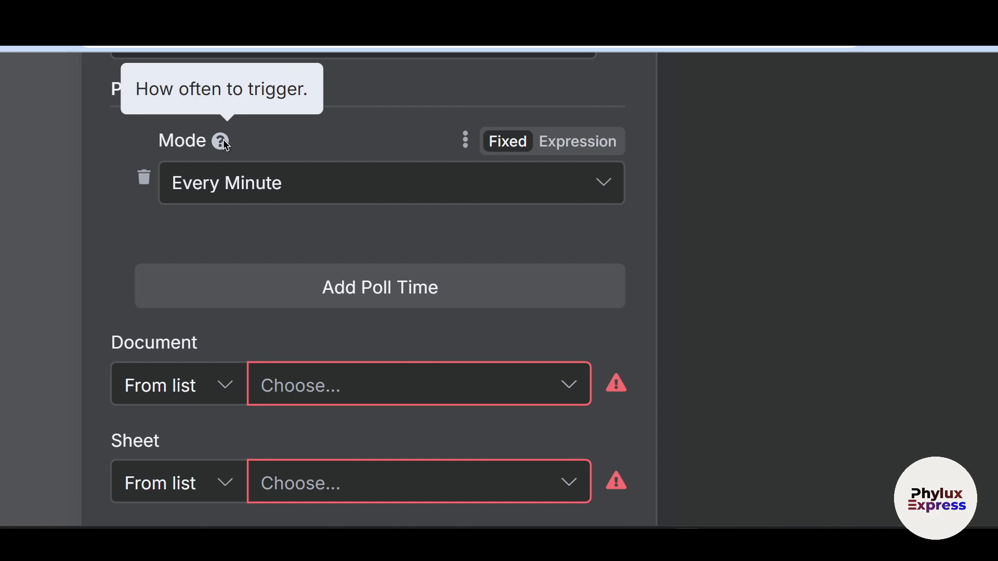
click(285, 183)
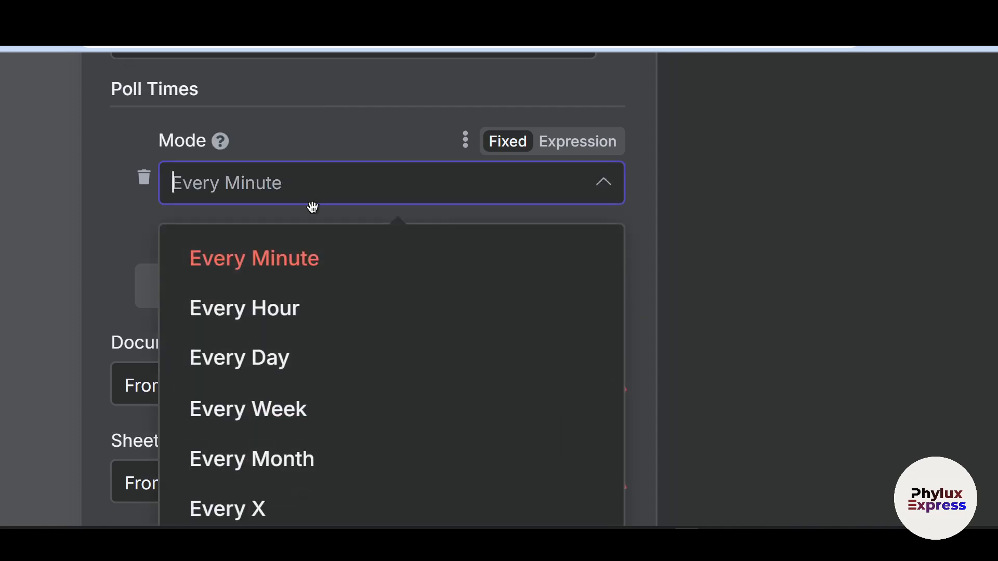
scroll(330, 270, down, 3)
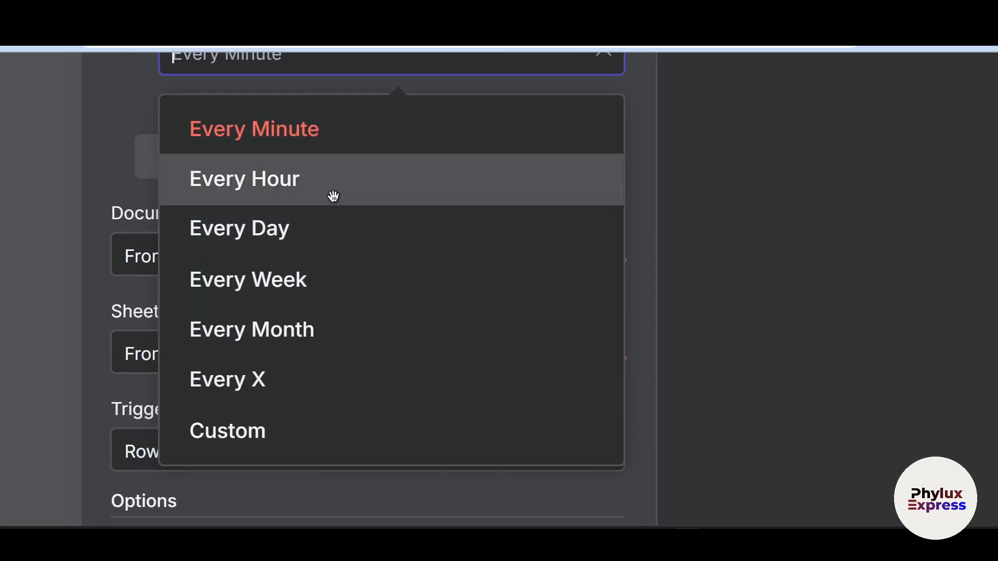
click(332, 190)
scroll(278, 225, up, 5)
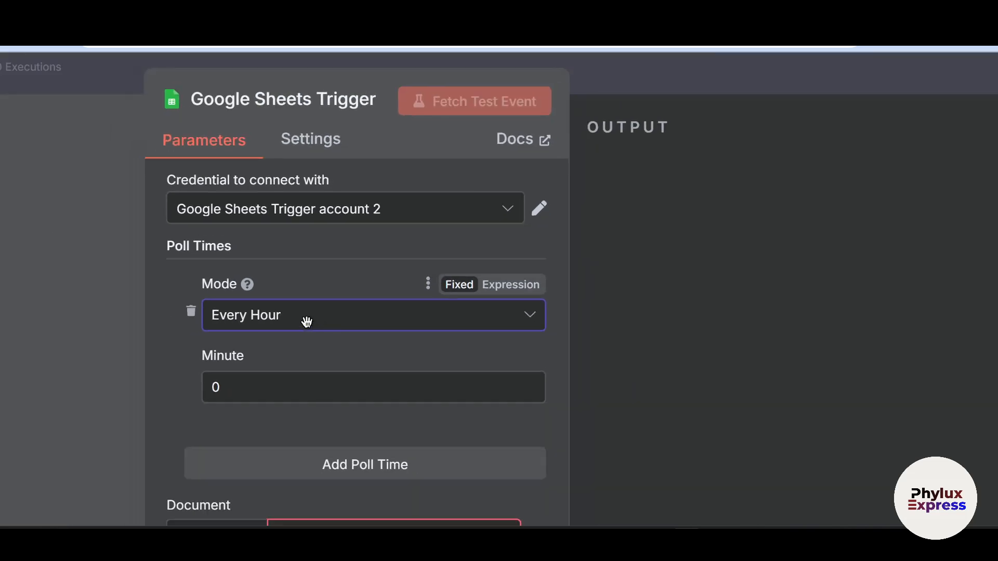
click(302, 322)
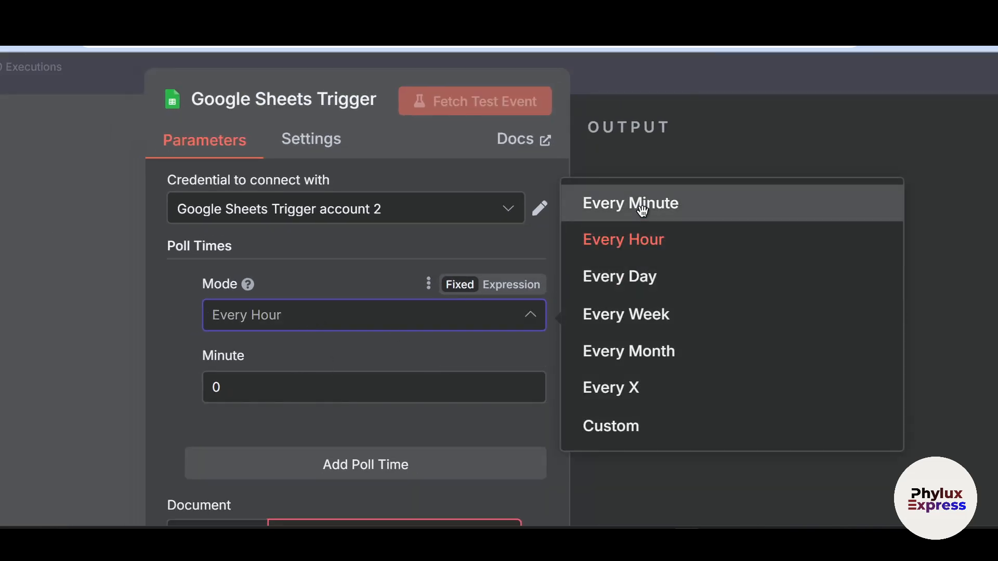
click(742, 160)
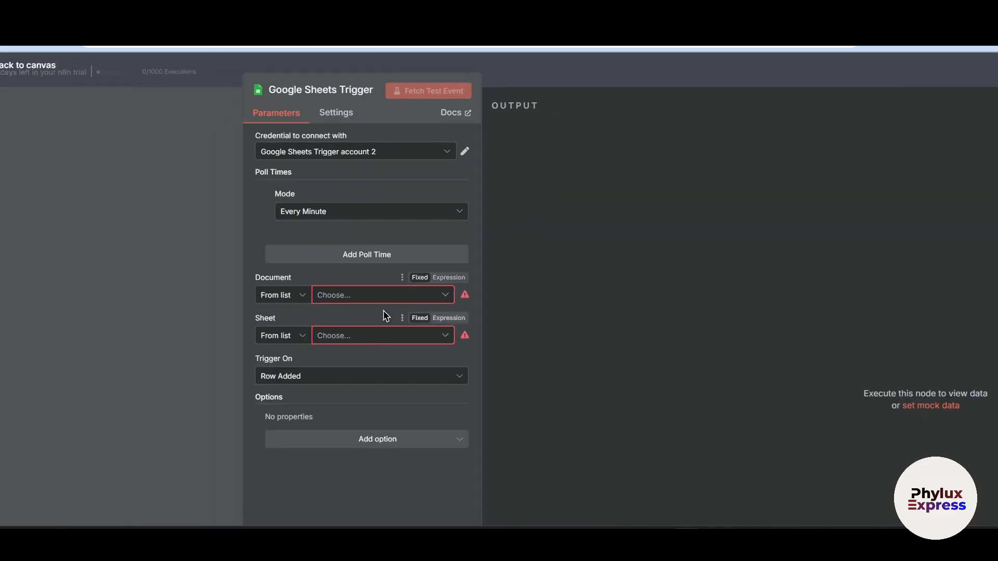
- Check the trigger's available documents, switch to Google Sheets and create a blank spreadsheet named tutorial 2
click(352, 293)
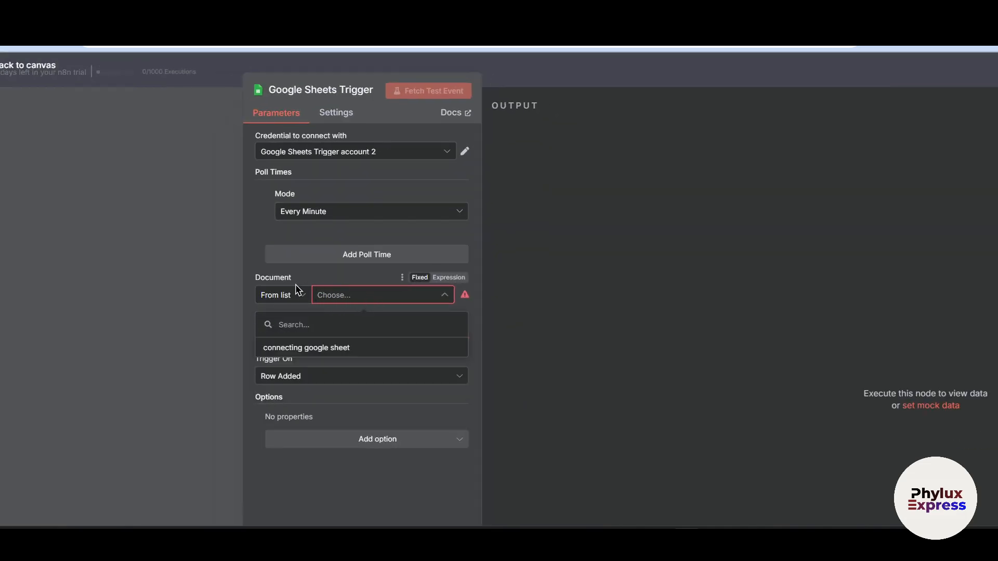
click(655, 282)
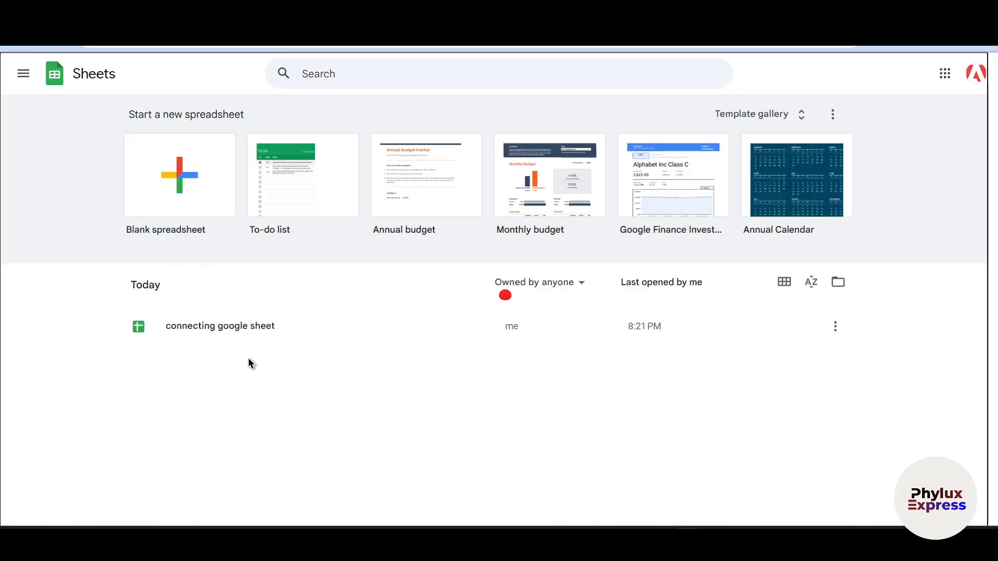
click(220, 208)
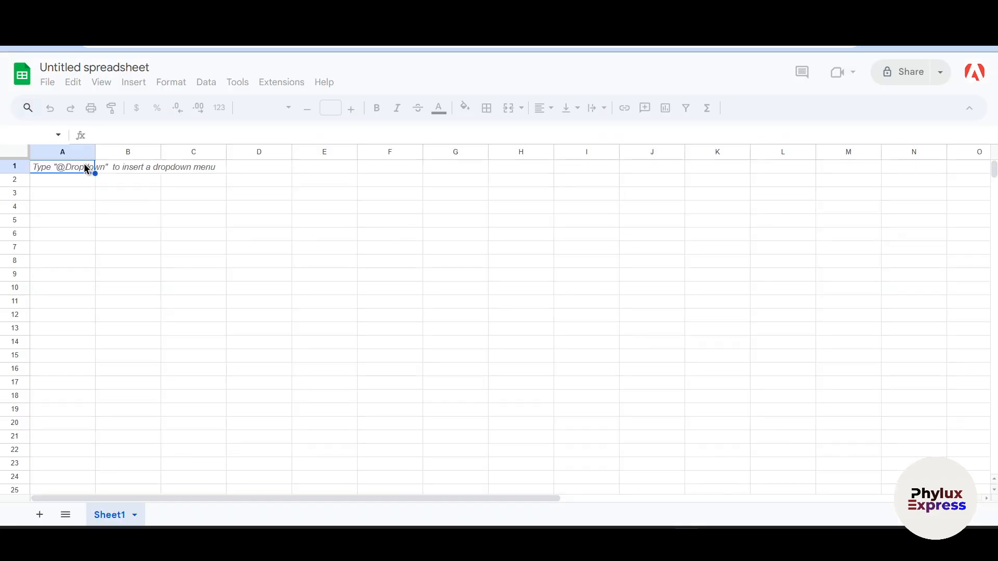
click(84, 62)
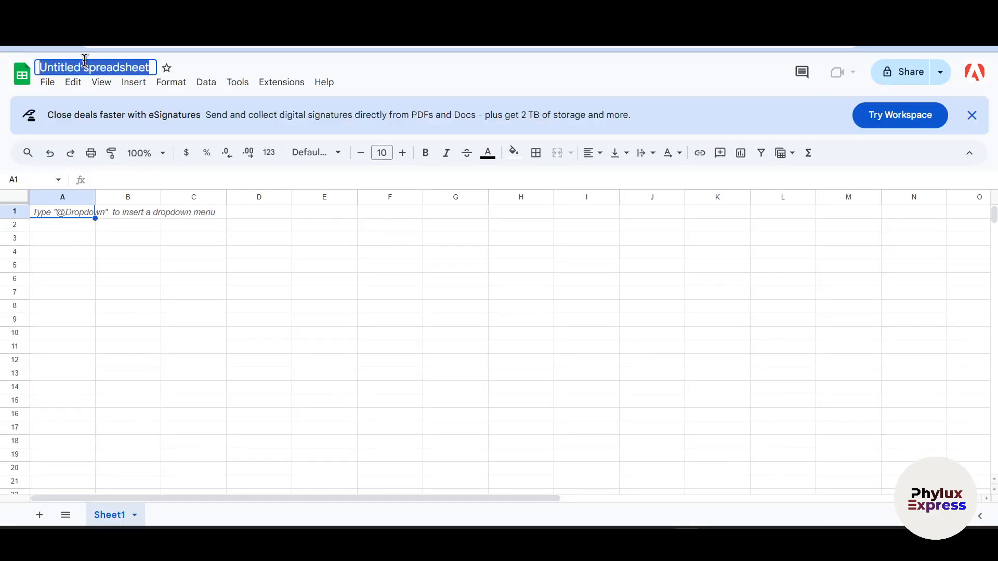
click(121, 60)
key(BackSpace)
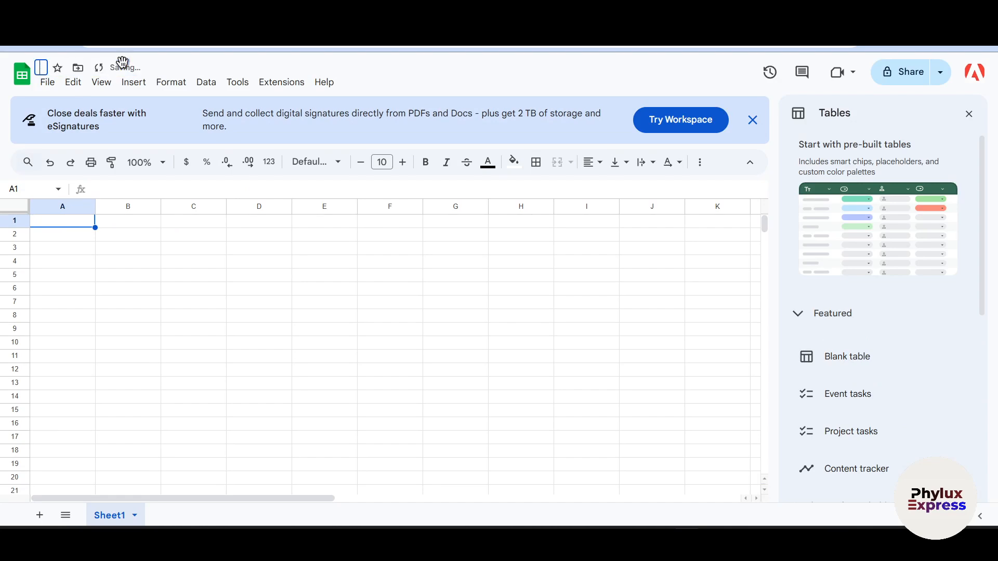
text(tut)
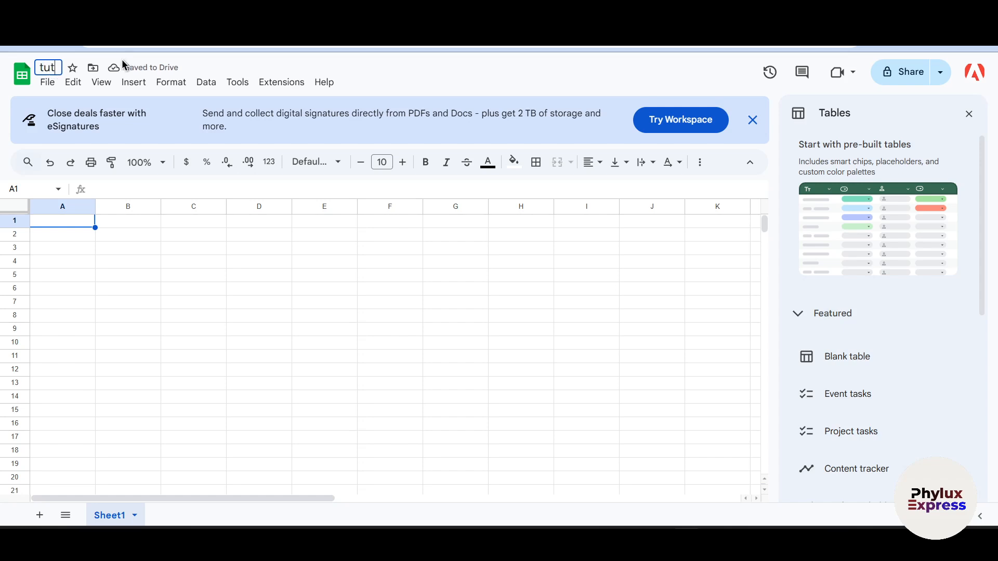
text(orial 2)
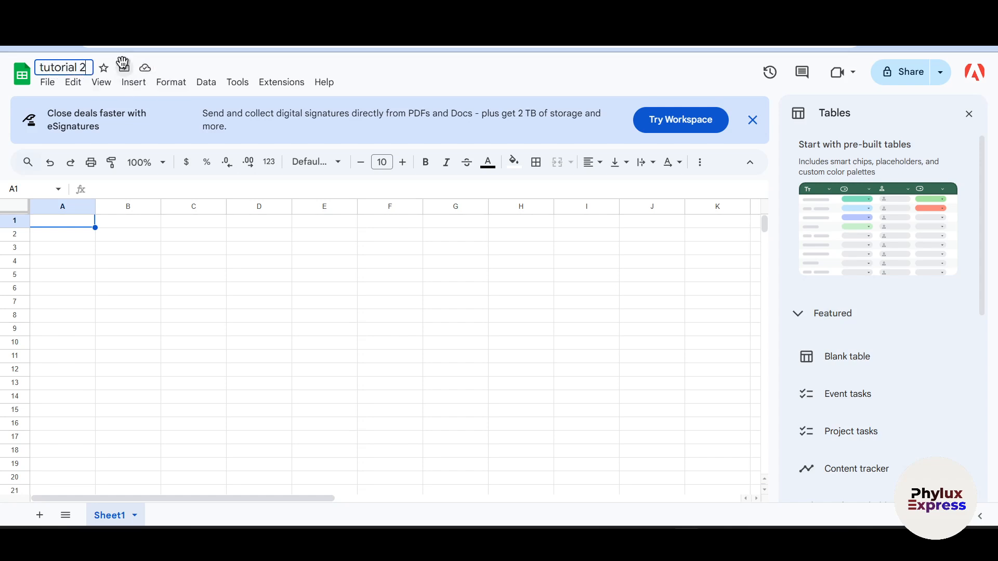
- Enter the column headers Input in cell A1 and Output in cell B1 of Sheet1
click(76, 223)
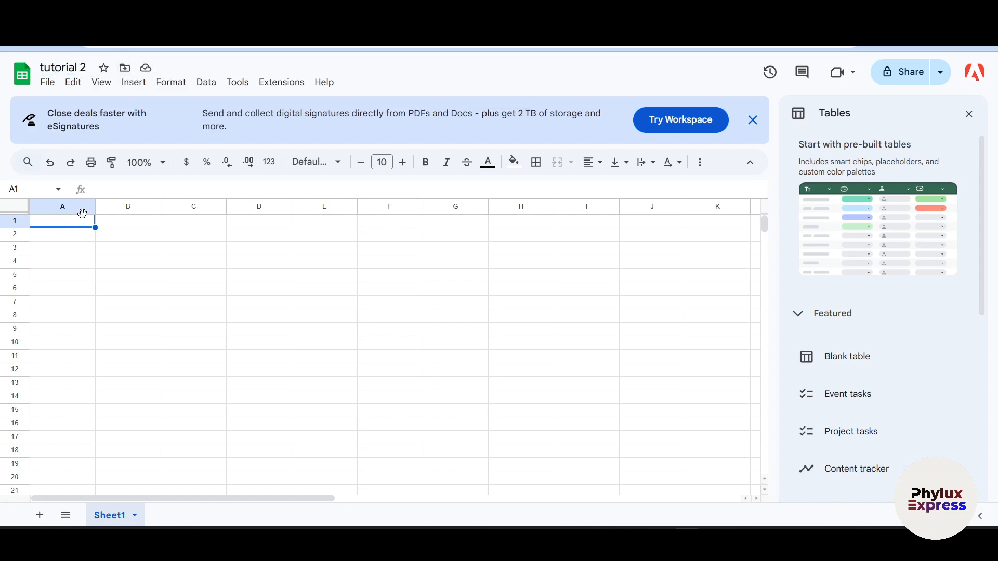
text(Input)
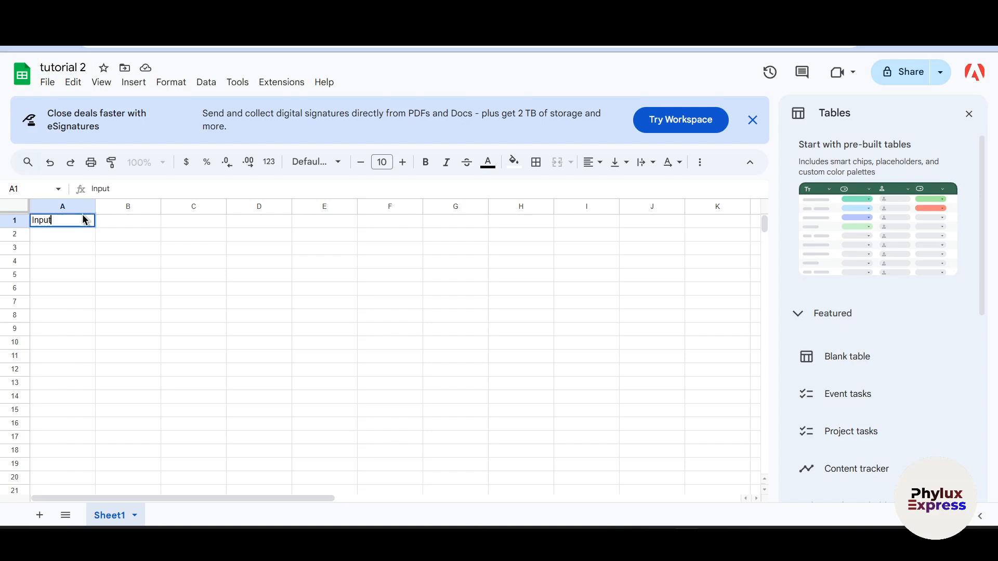
click(129, 221)
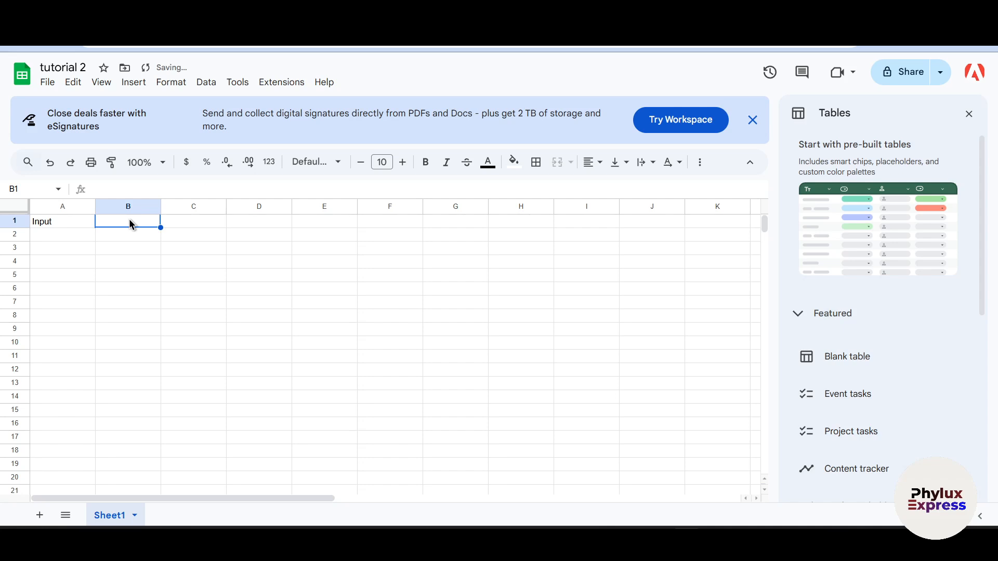
text(Ou)
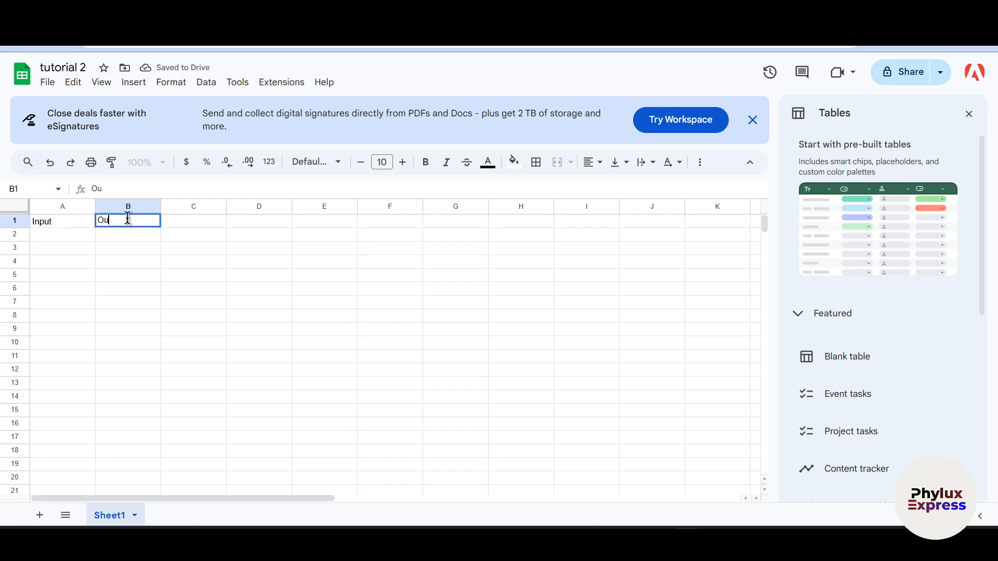
text(tput)
click(200, 271)
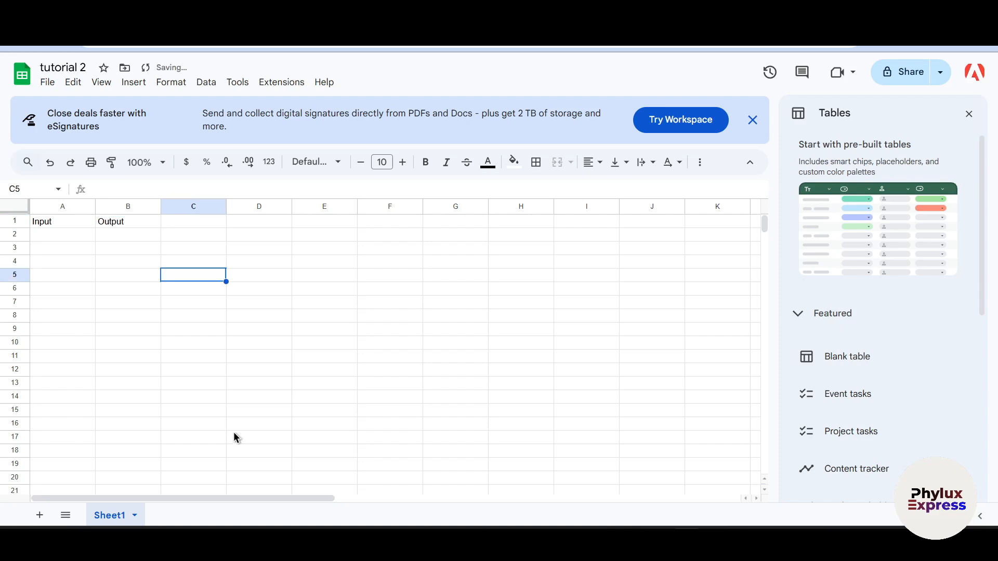
- Widen the Input and Output columns to several times their default width and dismiss the Tables suggestions
click(57, 225)
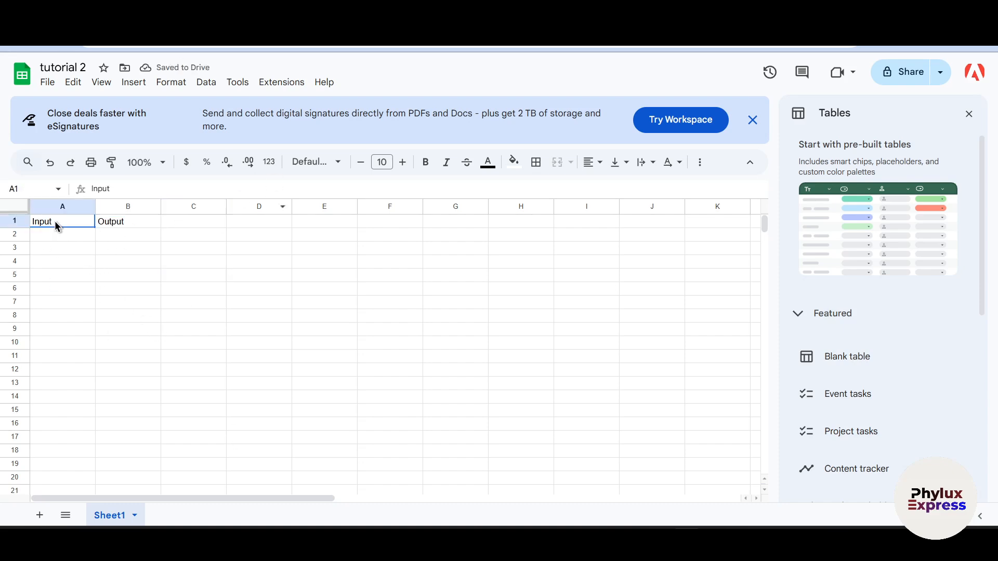
drag(85, 208, 255, 217)
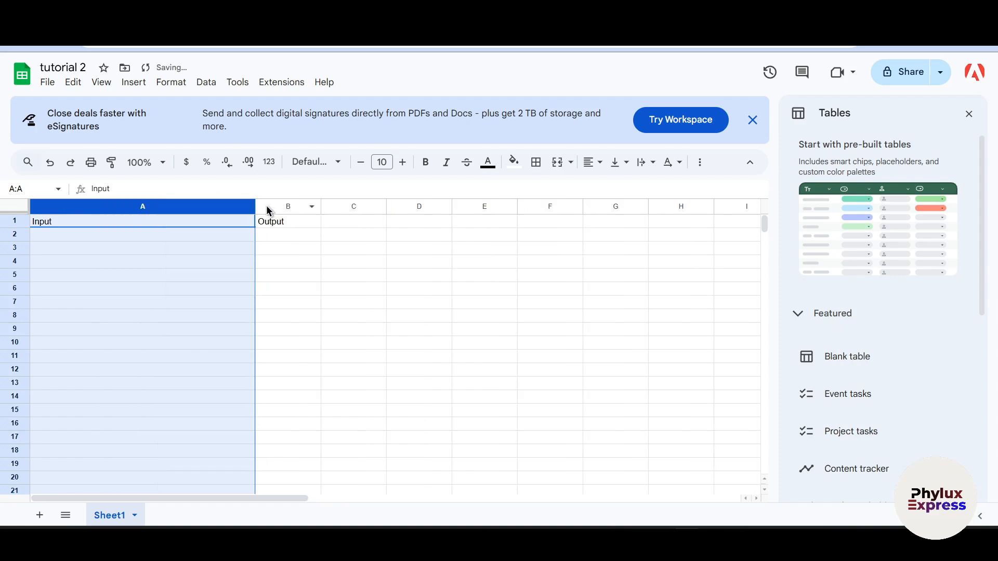
drag(321, 213, 521, 221)
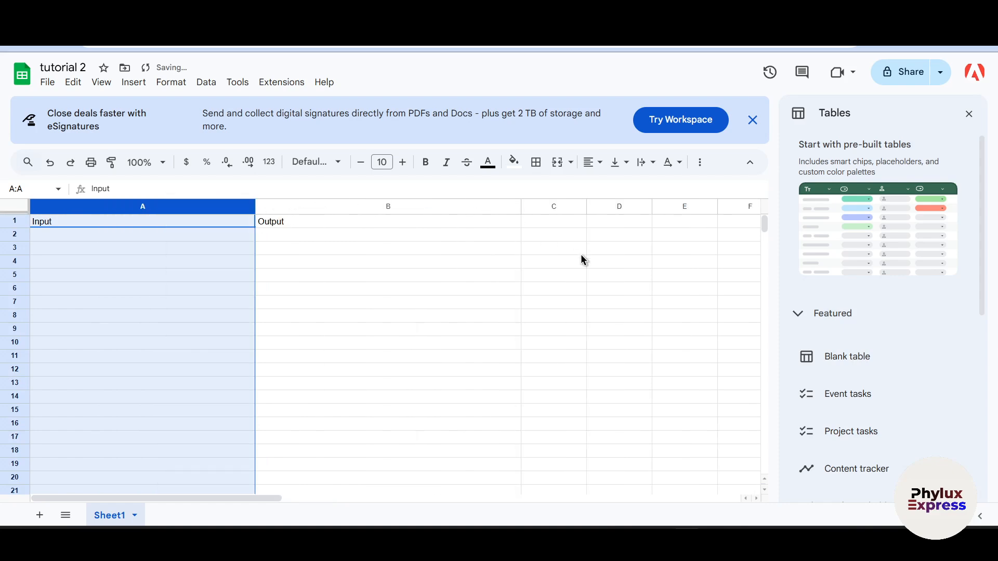
click(569, 250)
click(969, 114)
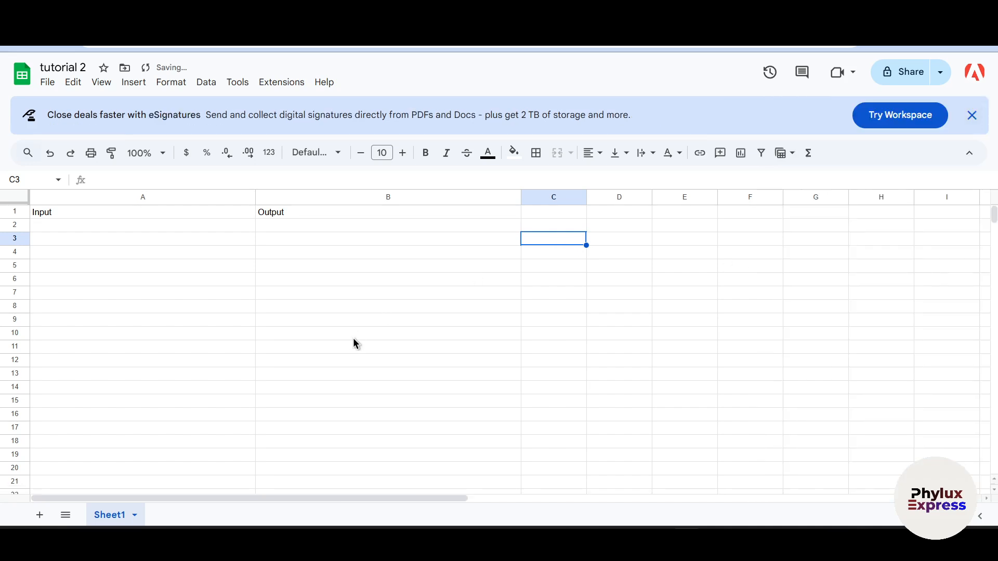
click(312, 306)
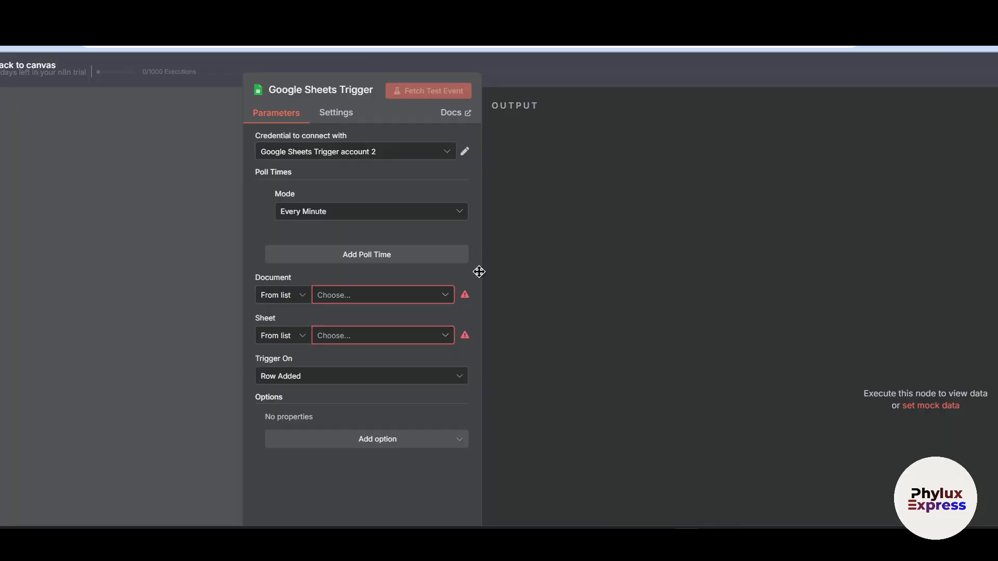
- Switch back to n8n, check the trigger's Document choices for the new spreadsheet, and save and reload the workflow
click(369, 294)
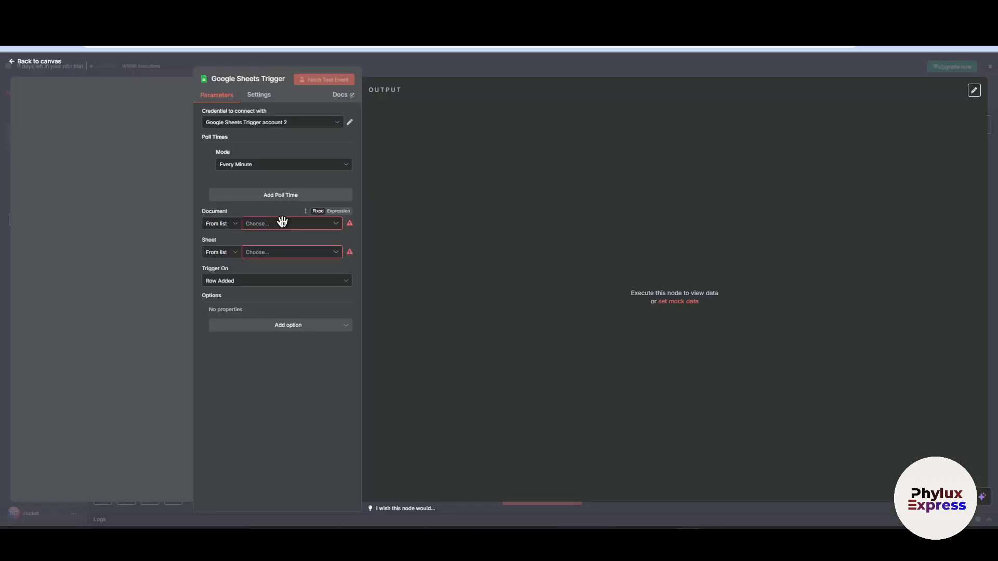
click(282, 222)
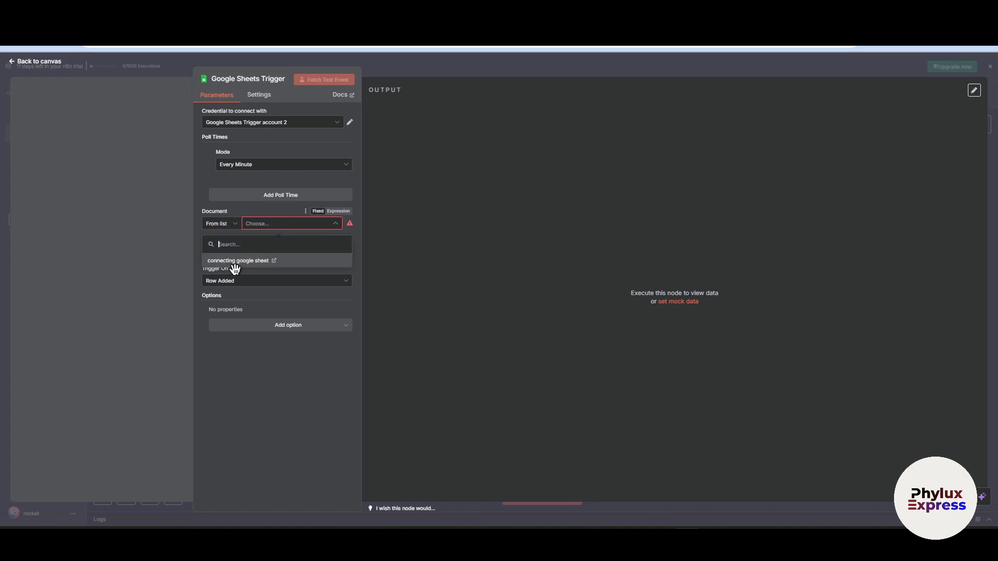
click(504, 204)
click(510, 74)
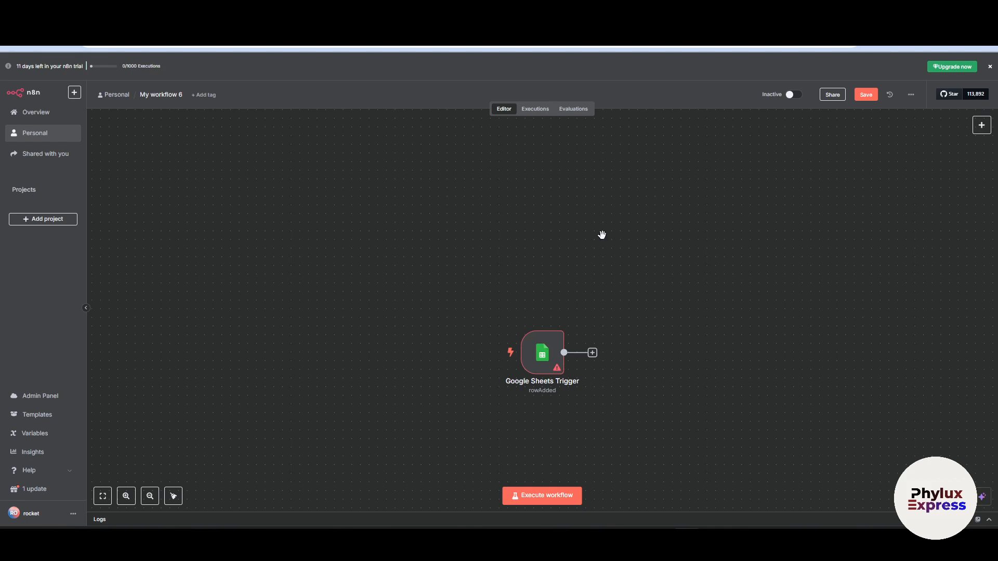
key(ctrl+s)
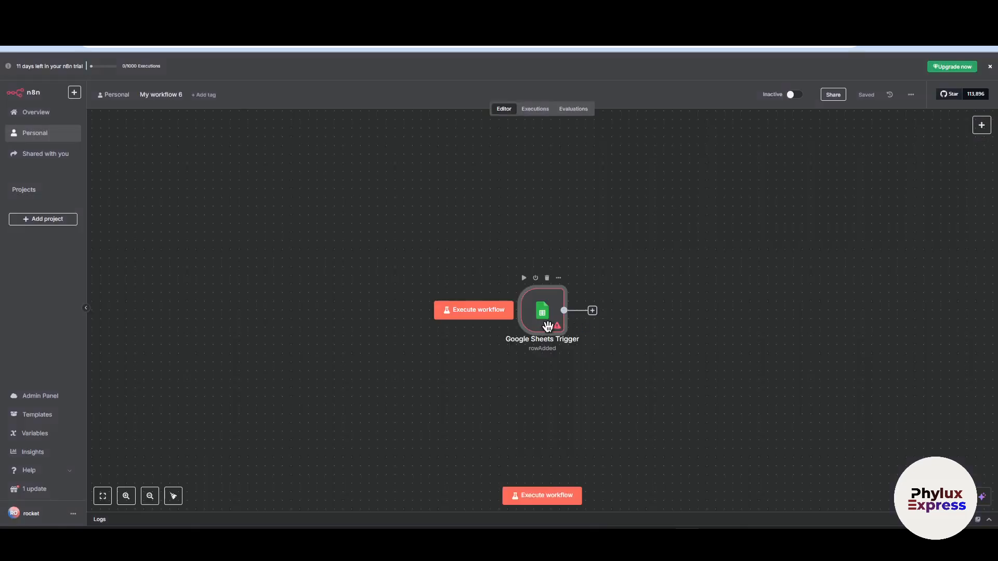
- Set the Google Sheets Trigger's document to tutorial 2 and its sheet to Sheet1
double_click(546, 325)
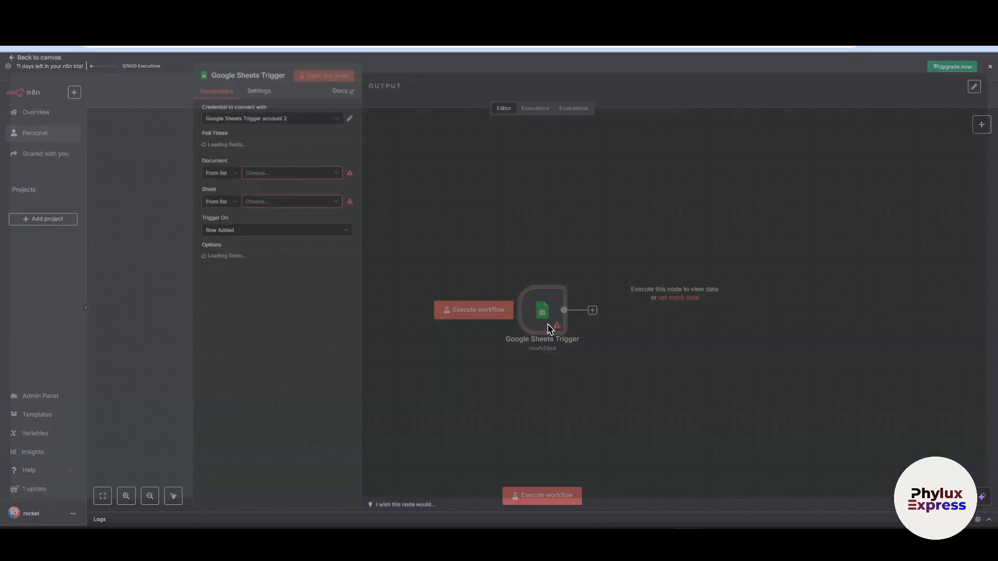
click(263, 220)
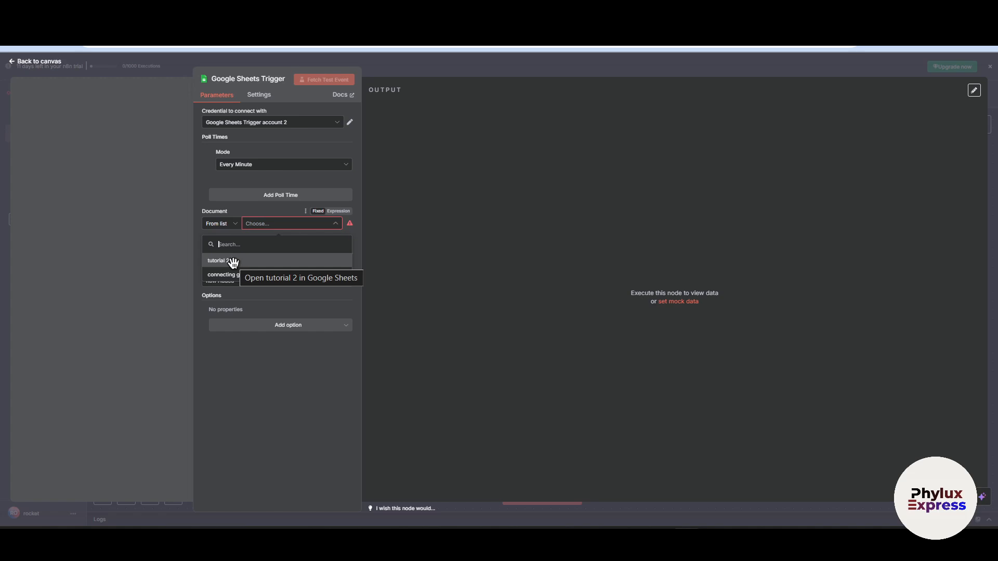
click(231, 261)
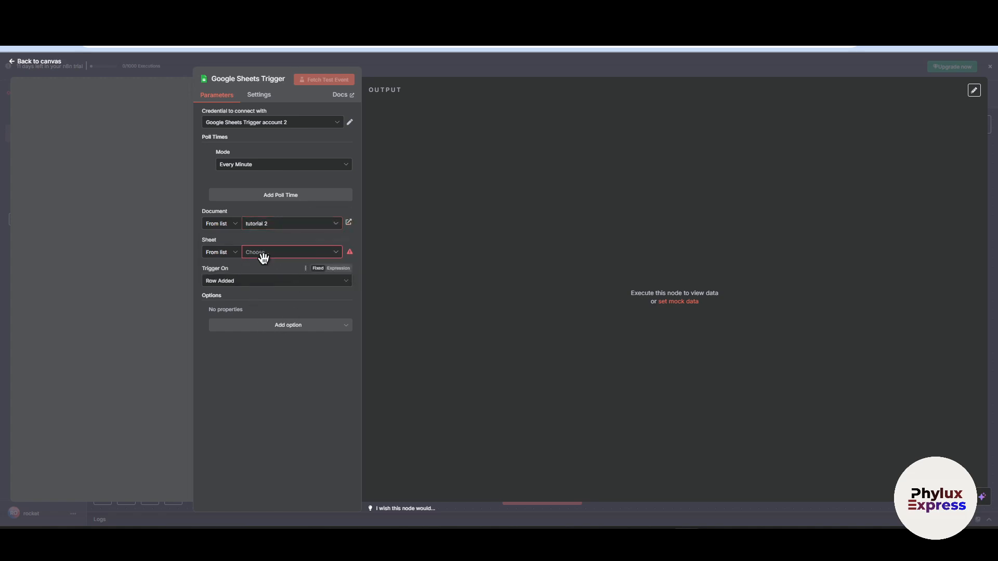
click(278, 251)
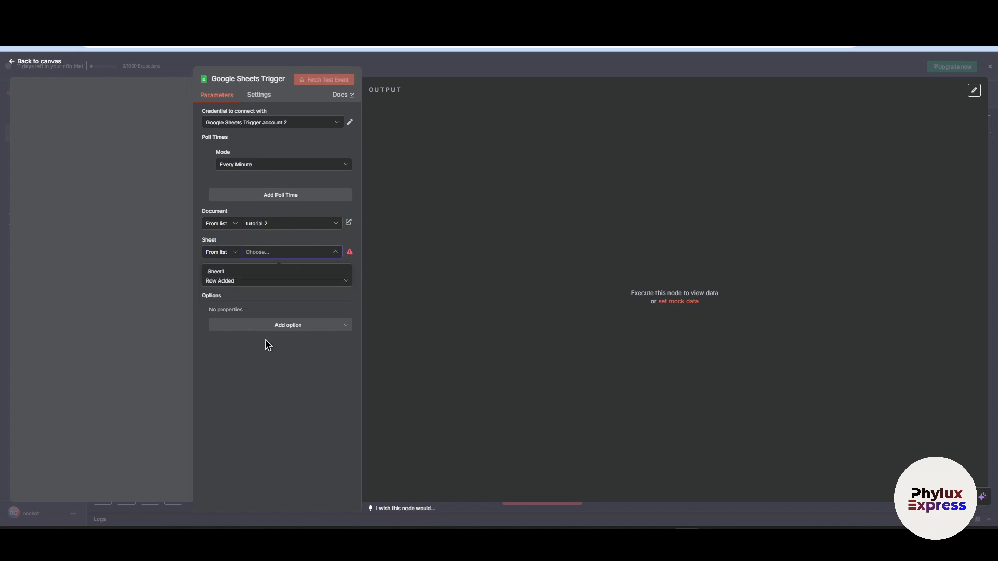
click(227, 280)
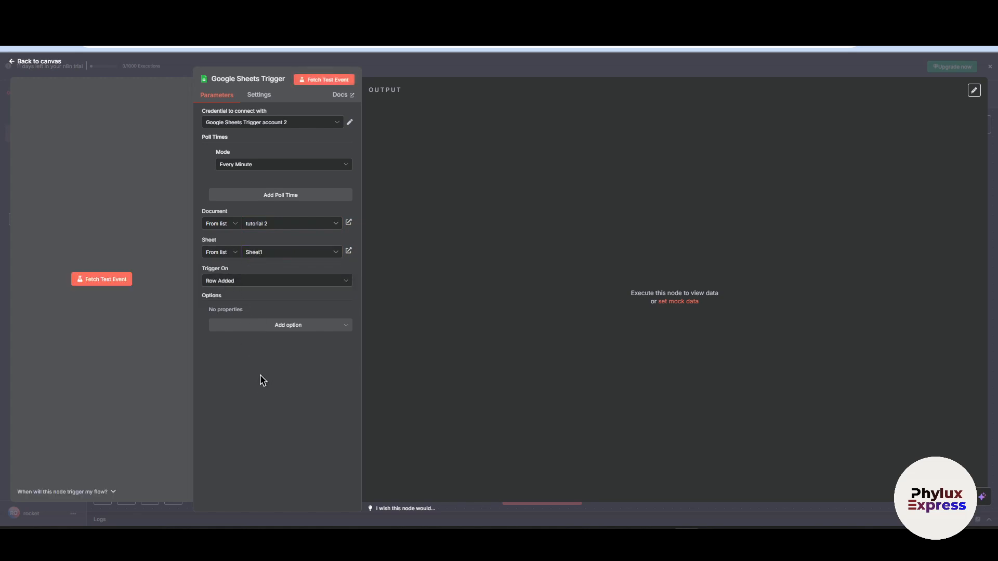
- Review the Trigger On choices and their help note, keep Row Added, and return to the canvas
click(212, 281)
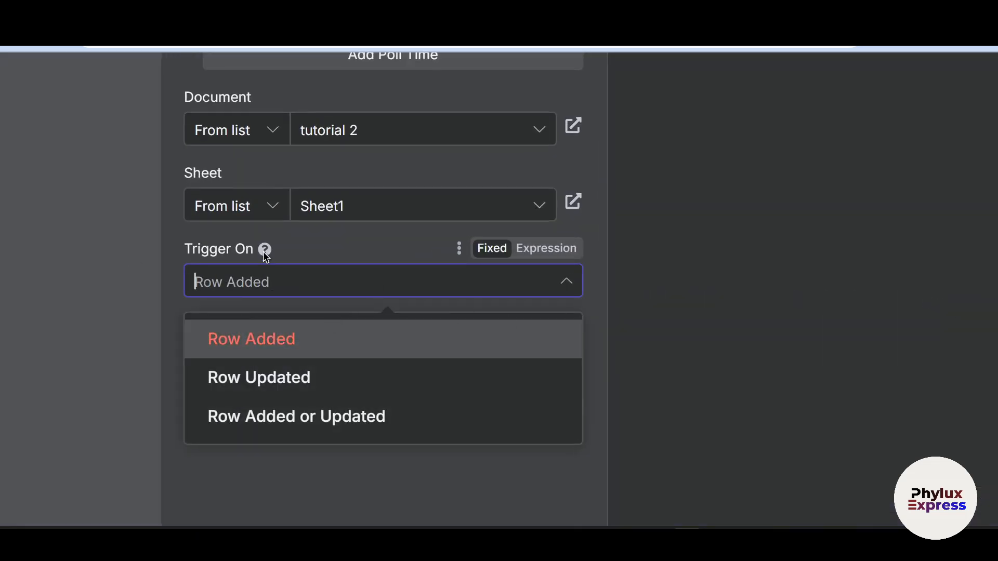
mouse_move(265, 253)
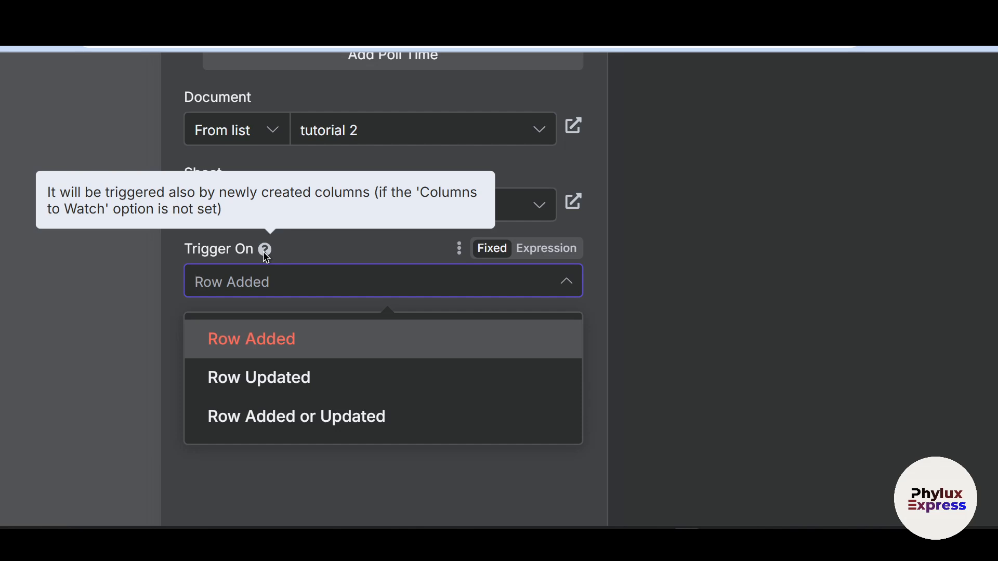
click(305, 340)
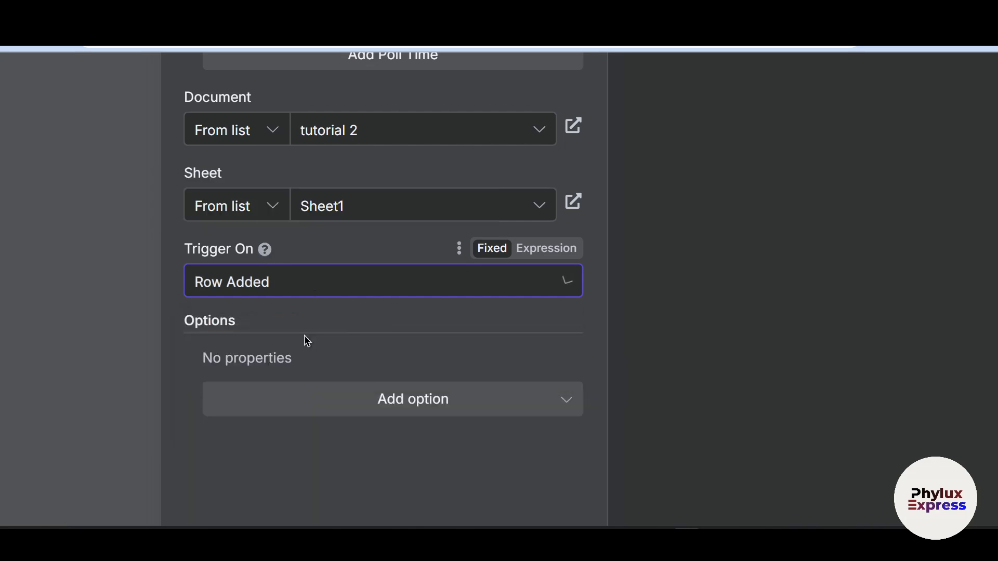
click(374, 291)
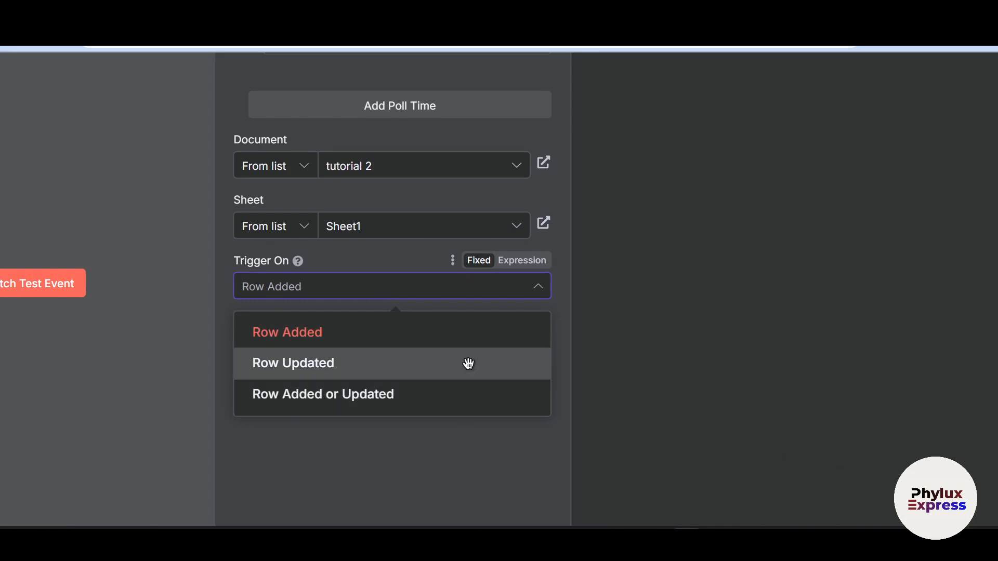
click(351, 322)
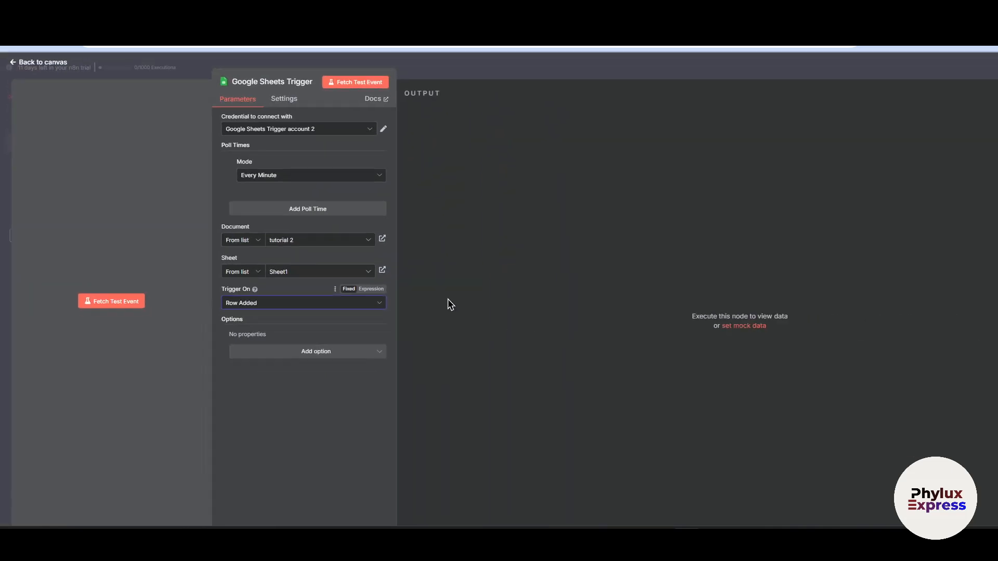
click(443, 58)
- Browse the AI nodes for the workflow's next stage and add an AI Agent node
click(650, 337)
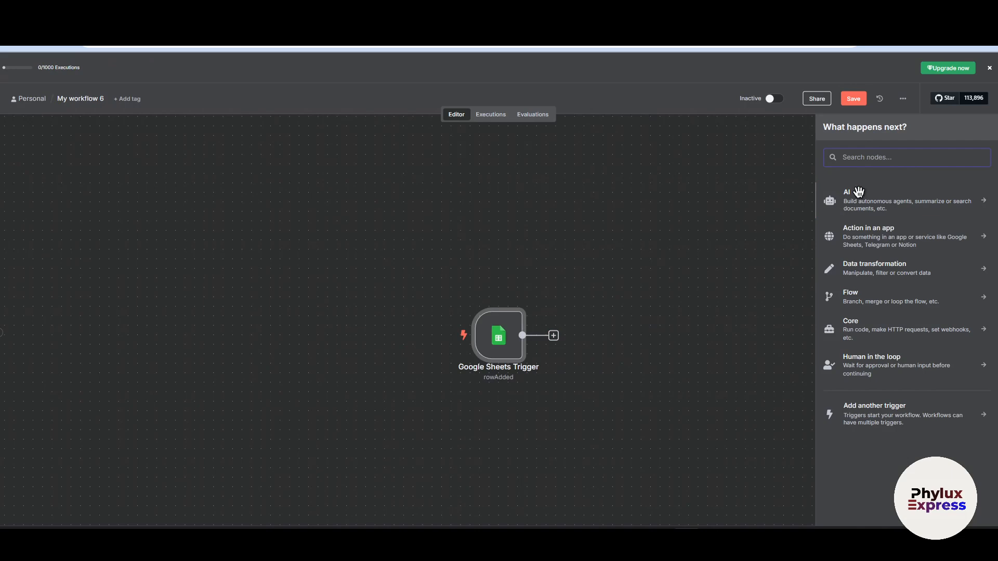
click(671, 277)
click(980, 132)
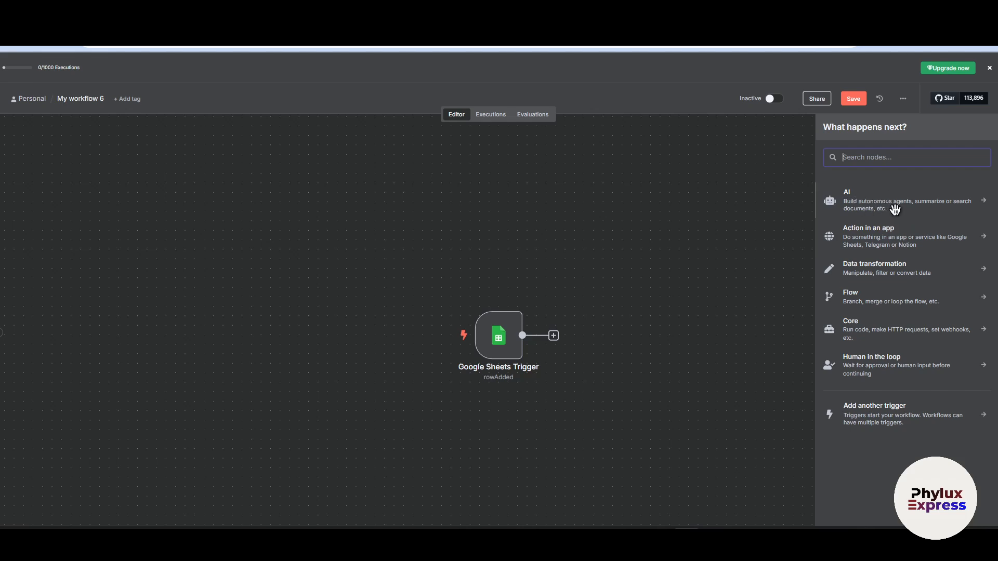
click(929, 205)
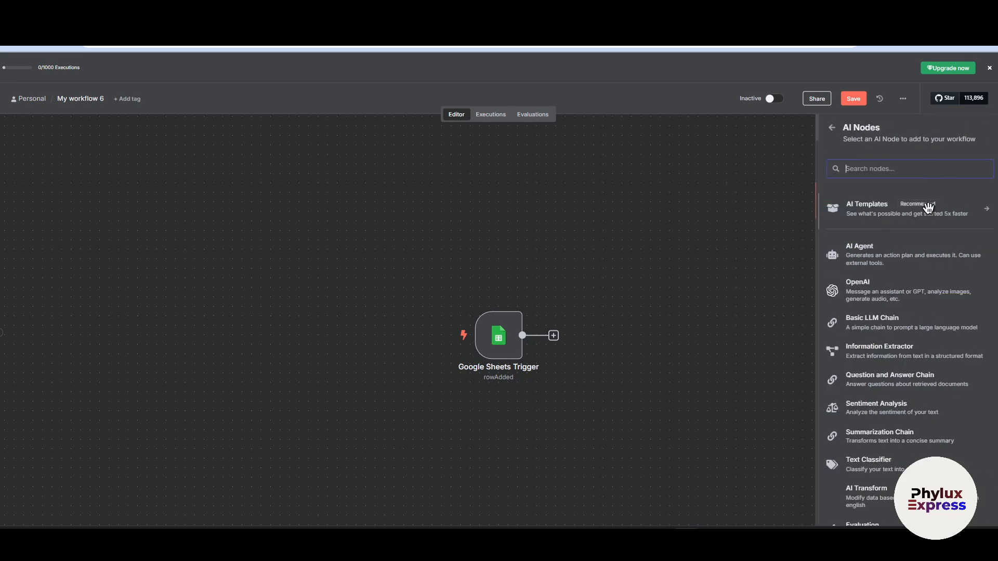
click(828, 132)
click(857, 201)
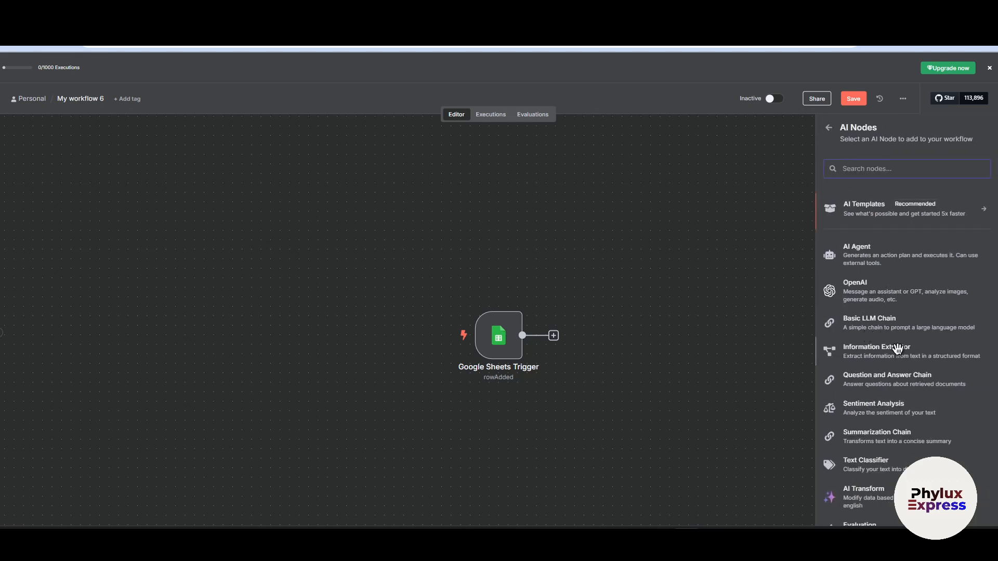
scroll(897, 291, down, 1)
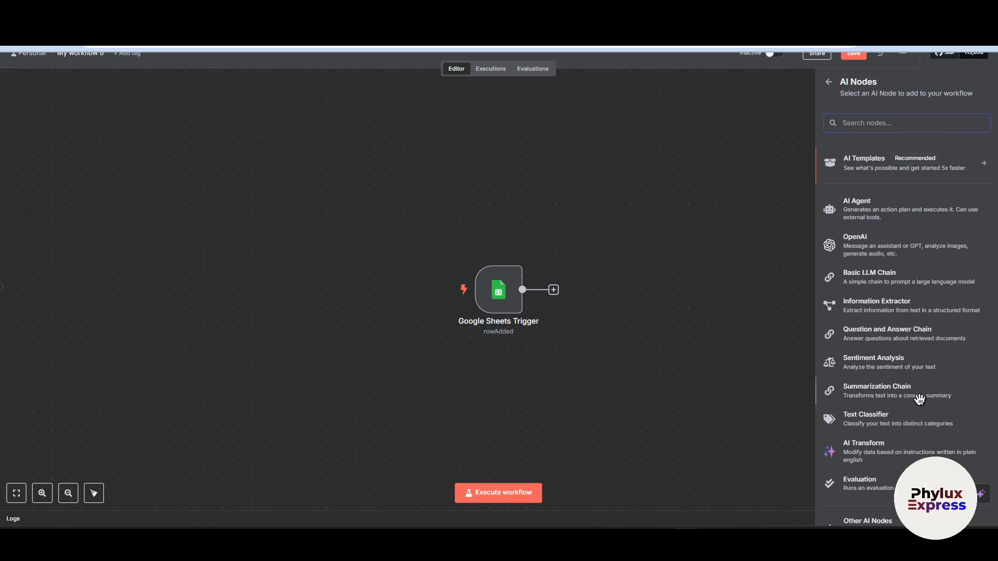
scroll(917, 397, up, 1)
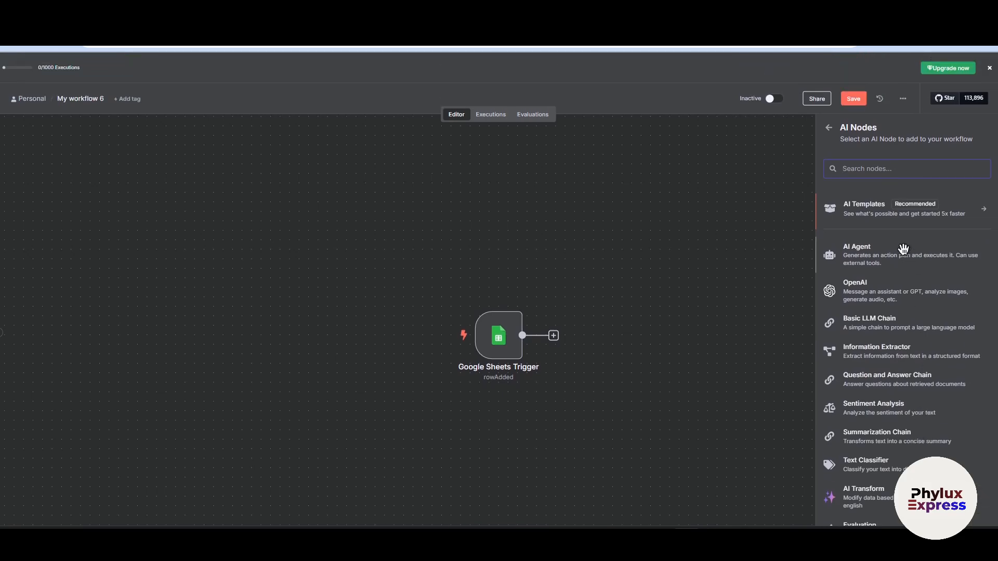
click(877, 255)
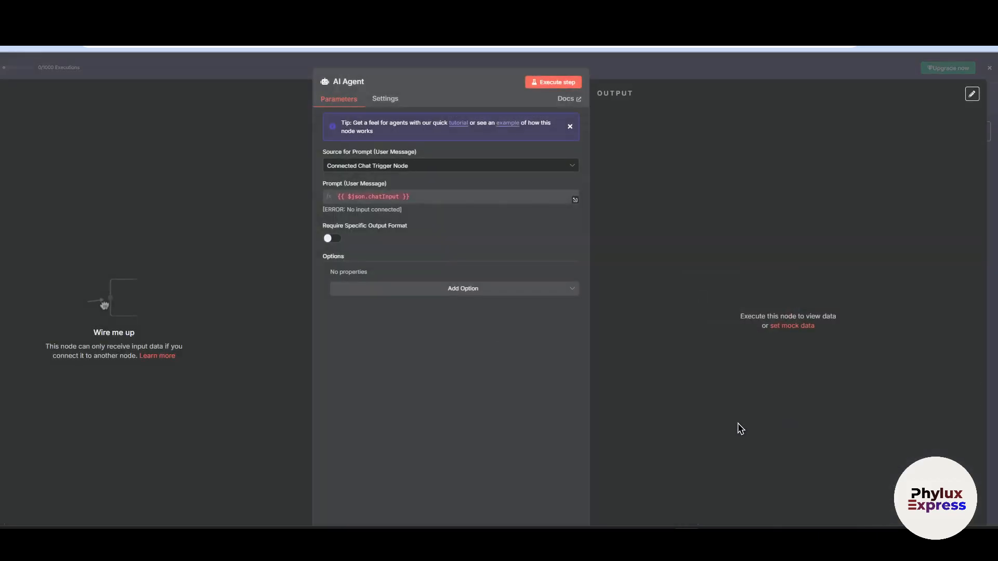
- Return to the canvas, place the AI Agent beside the Google Sheets Trigger and connect the trigger's output to the agent's input
click(695, 75)
drag(700, 282, 657, 312)
drag(523, 335, 618, 325)
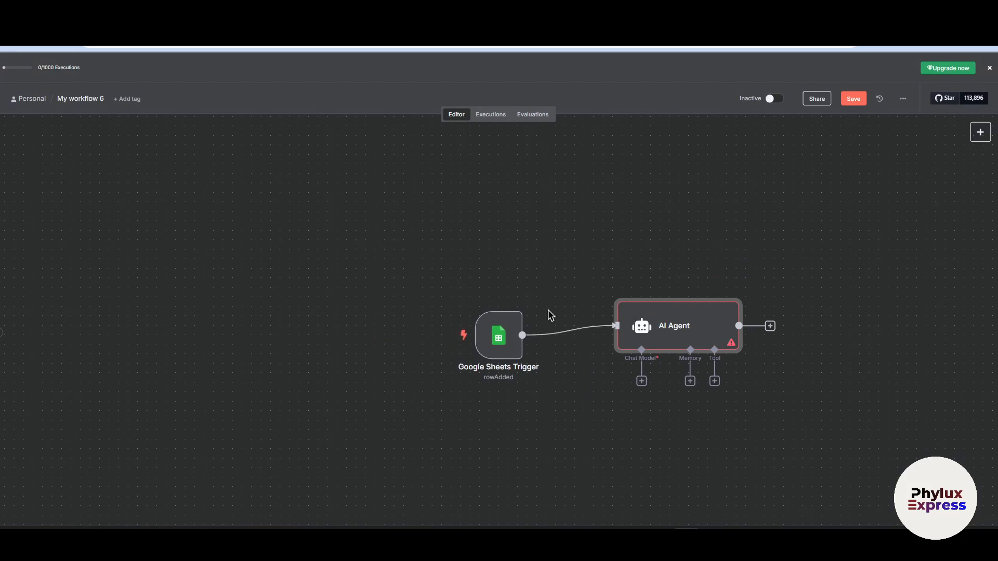
- Review the Google Sheets Trigger's parameters and its credential choices, then return to the canvas without changing them
double_click(494, 340)
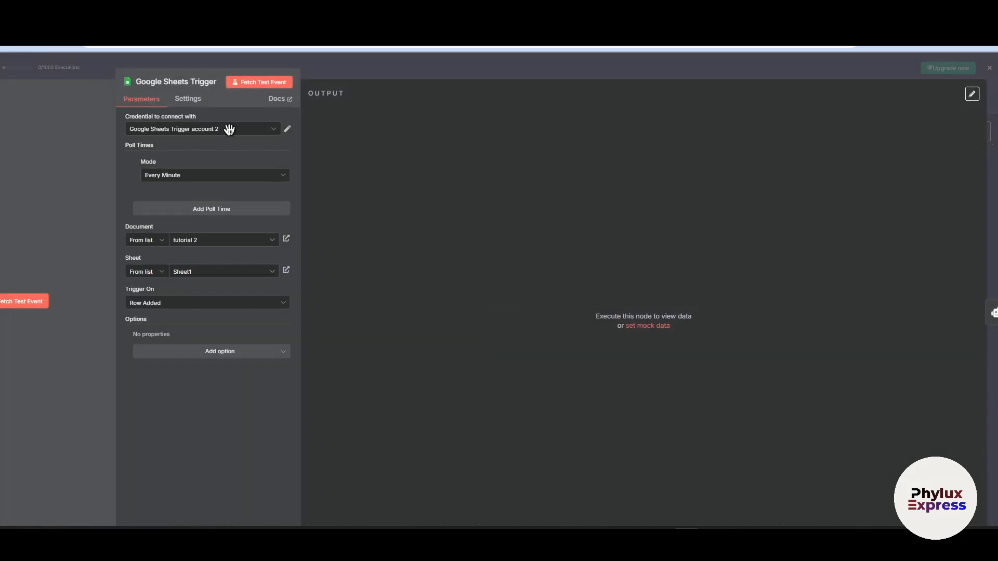
click(368, 72)
mouse_move(502, 335)
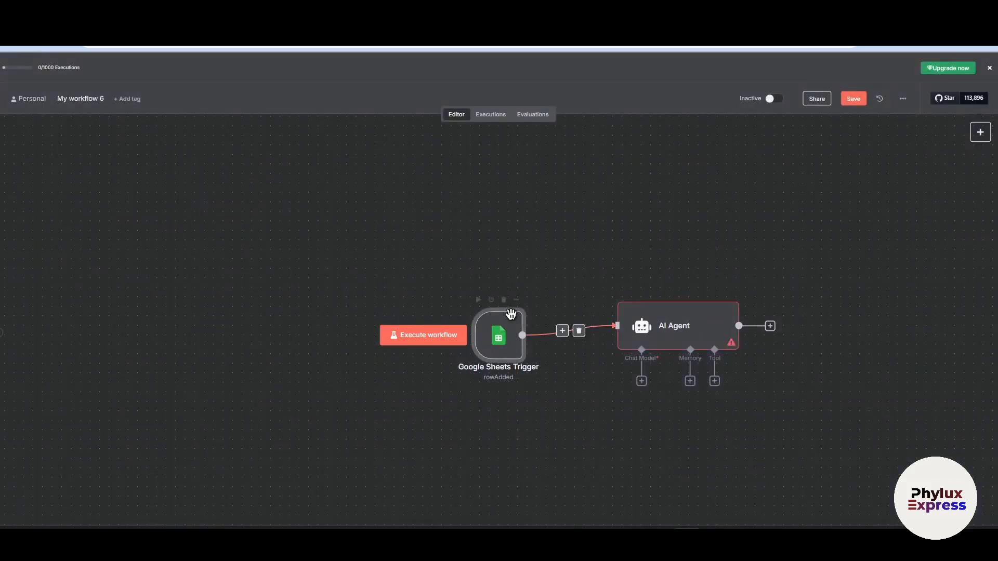
double_click(501, 360)
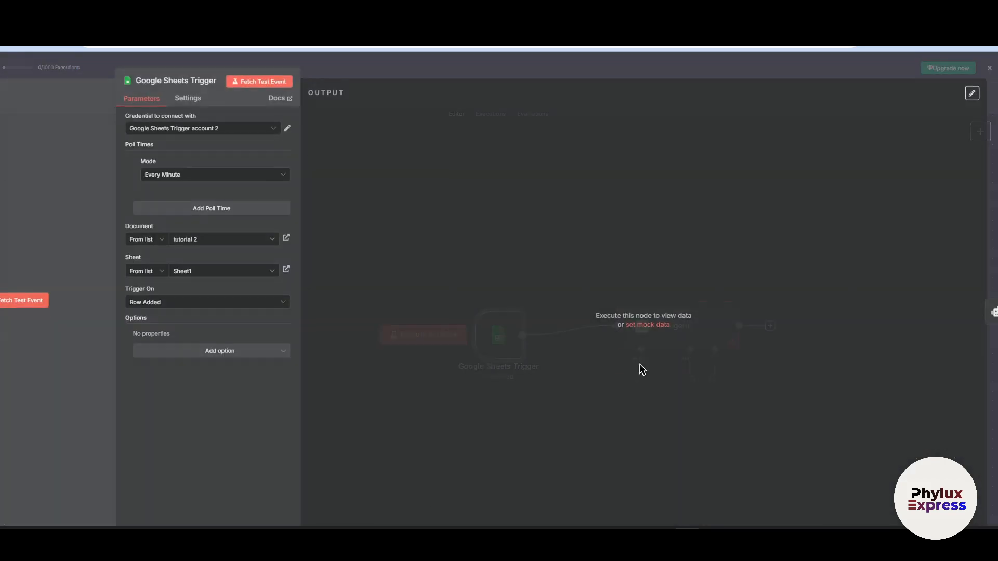
click(197, 129)
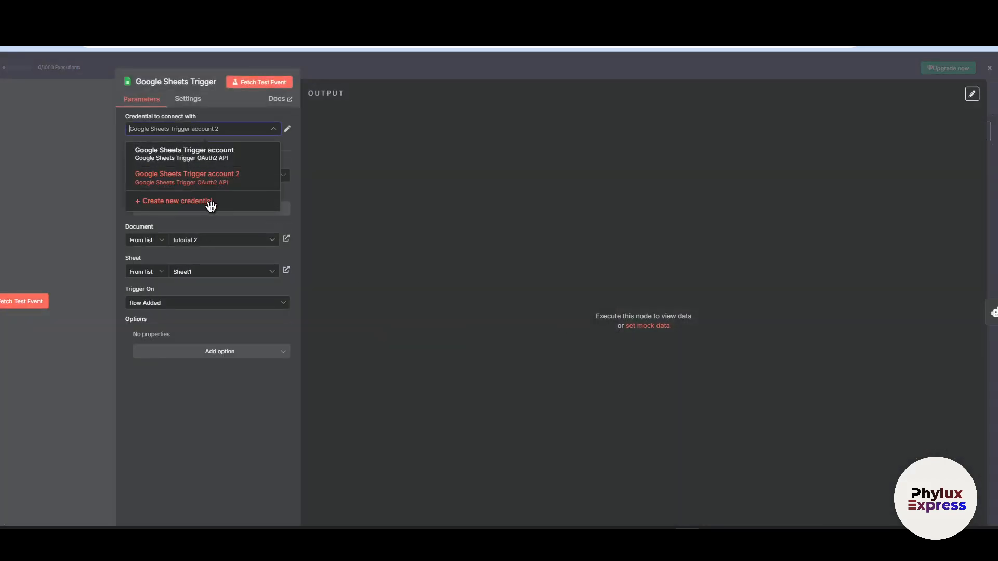
click(445, 68)
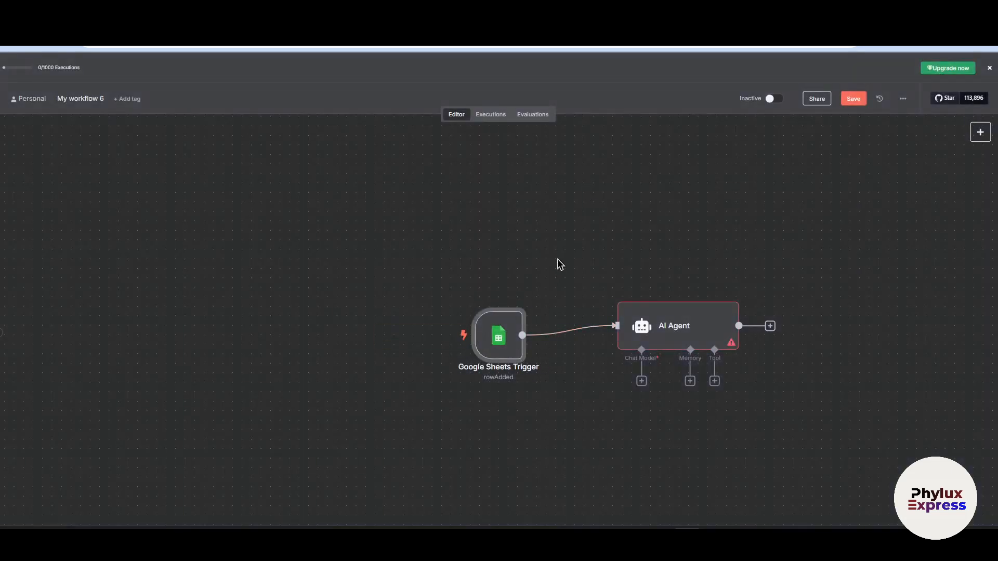
- Attach a Groq Chat Model as the AI Agent's chat model, check its model choices and keep llama3-8b-8192
scroll(571, 267, down, 1)
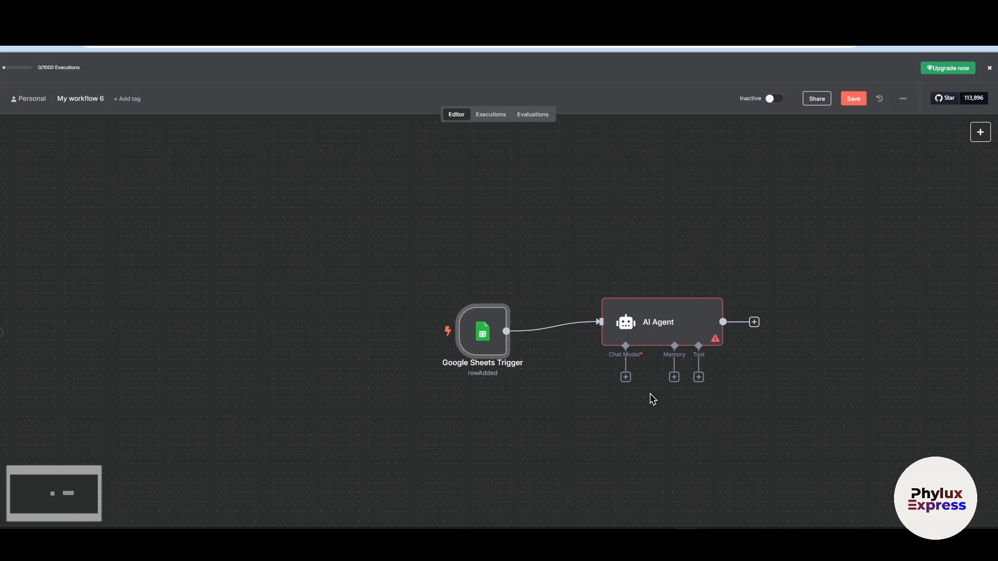
click(625, 376)
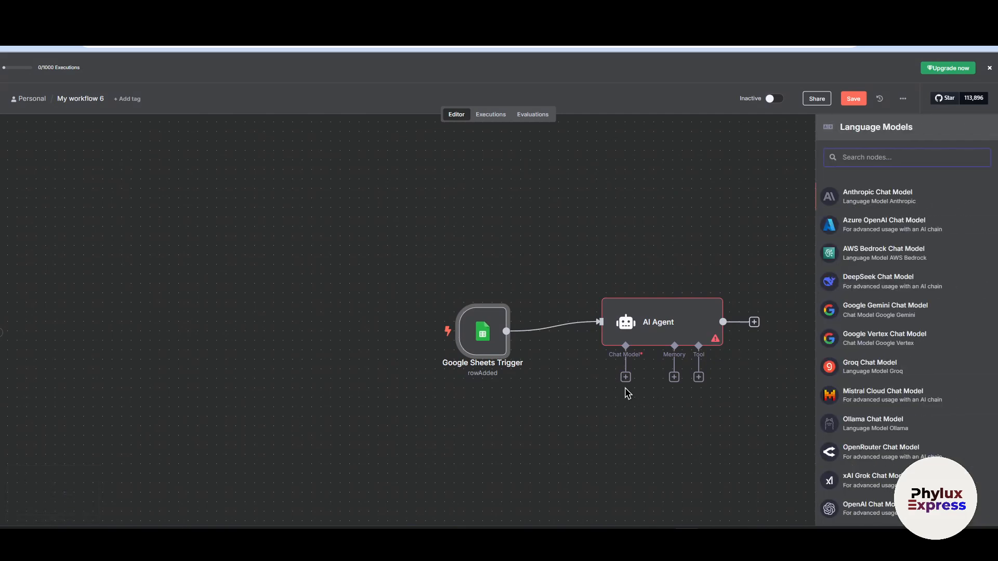
scroll(921, 434, down, 1)
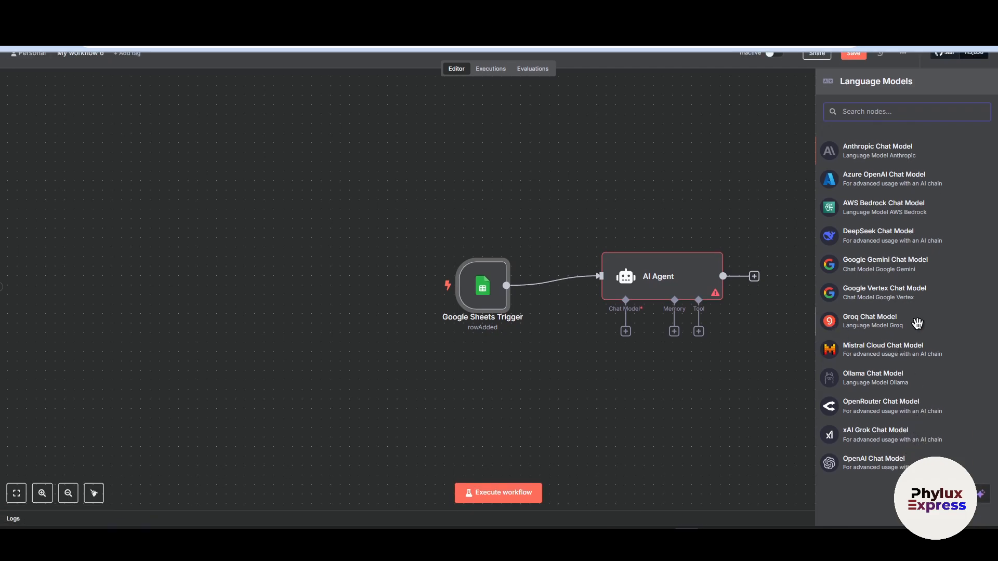
click(917, 324)
scroll(470, 244, up, 1)
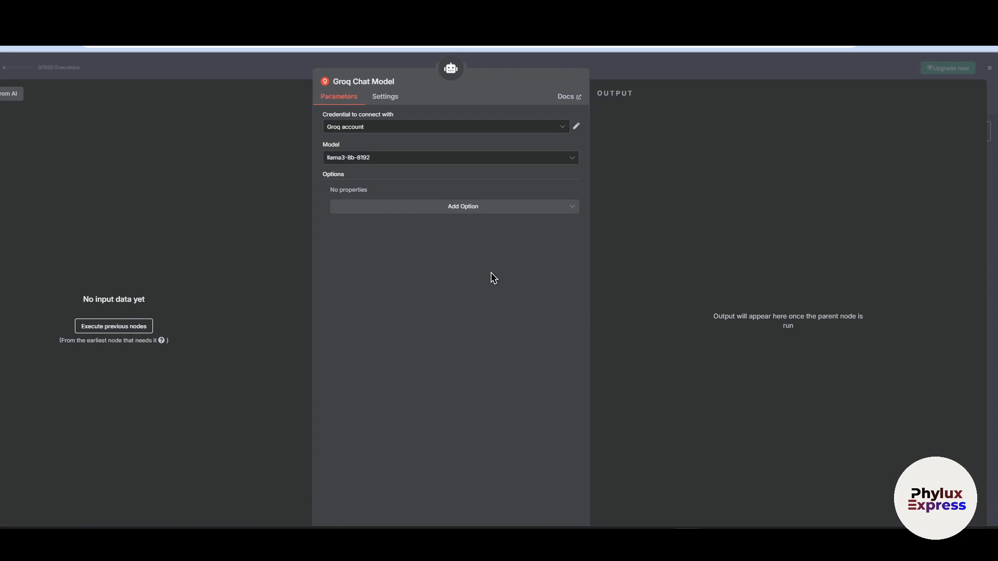
click(364, 157)
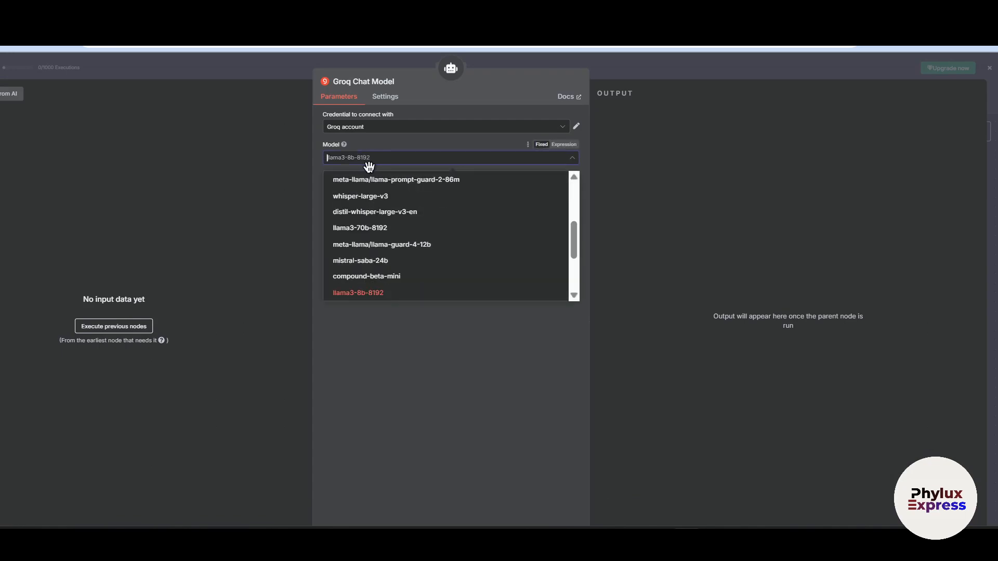
click(581, 71)
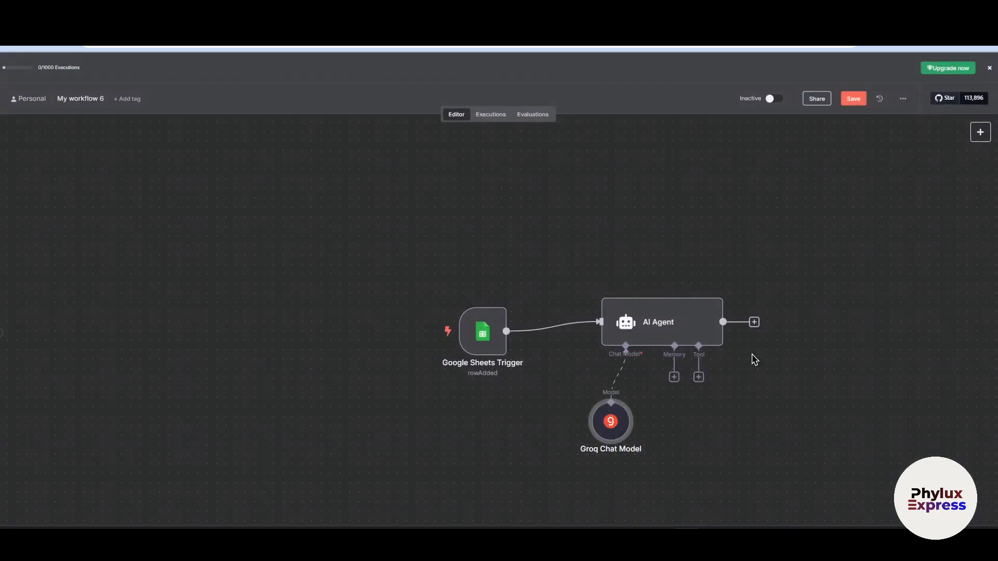
- Search Google for the Groq API in a new browser tab
key(ctrl+t)
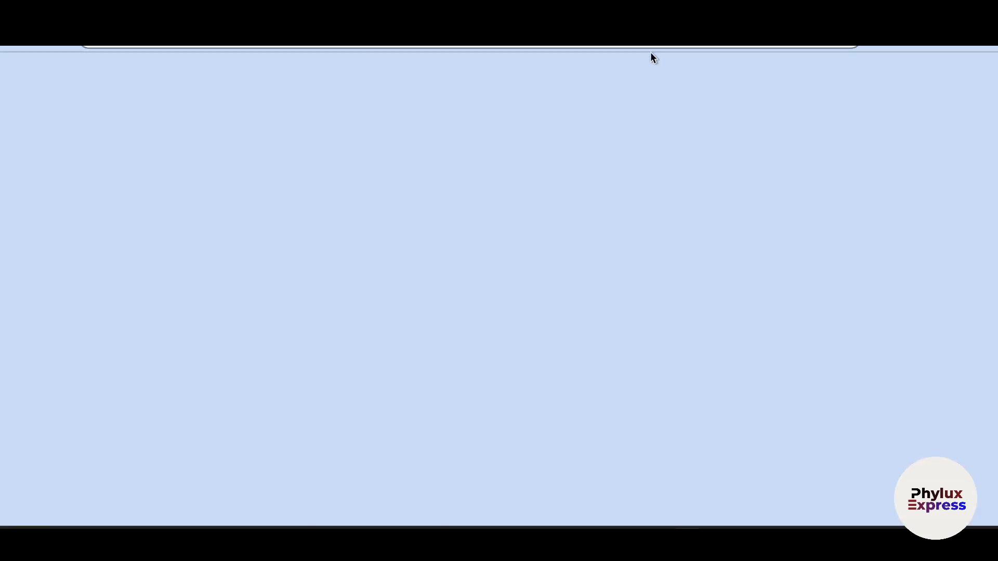
click(627, 43)
text(ger)
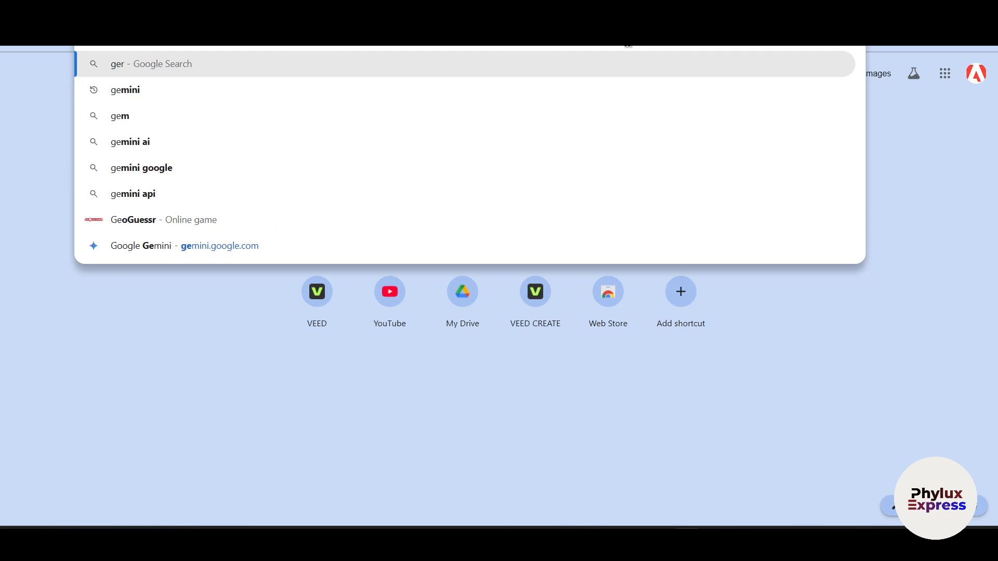
text(oq)
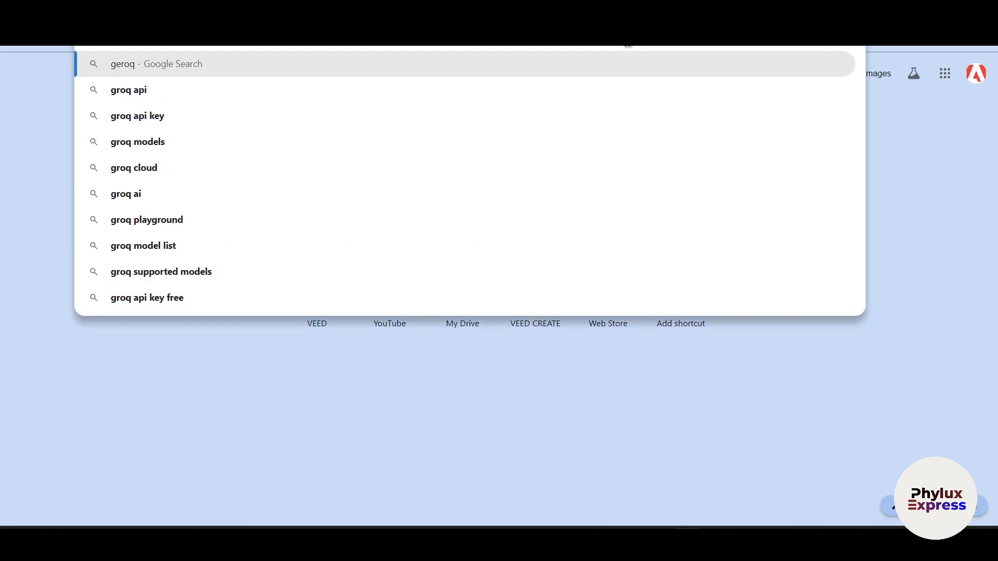
text( a)
key(BackSpace)
key(BackSpace)
key(BackSpace)
key(BackSpace)
key(BackSpace)
key(BackSpace)
key(BackSpace)
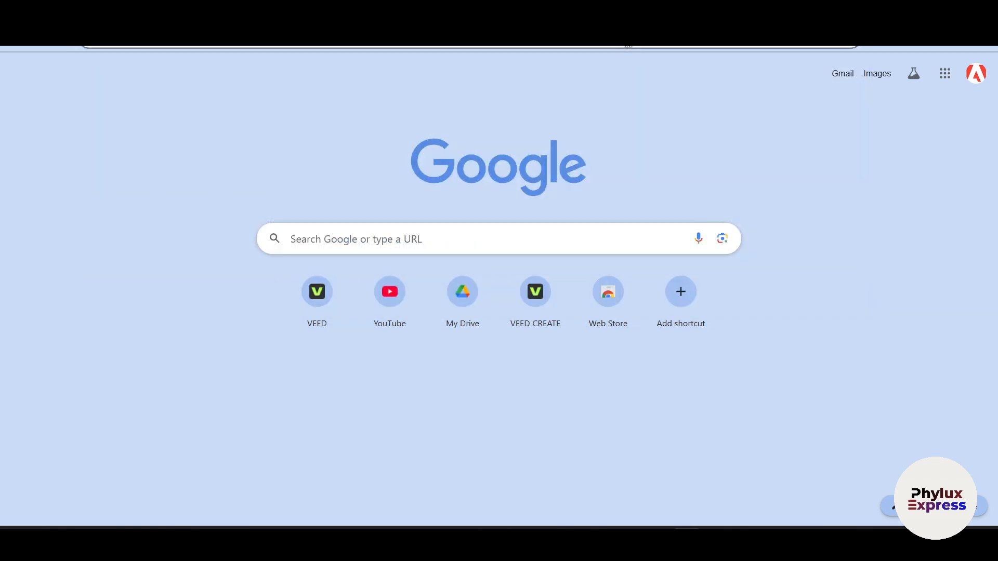
text(groq api)
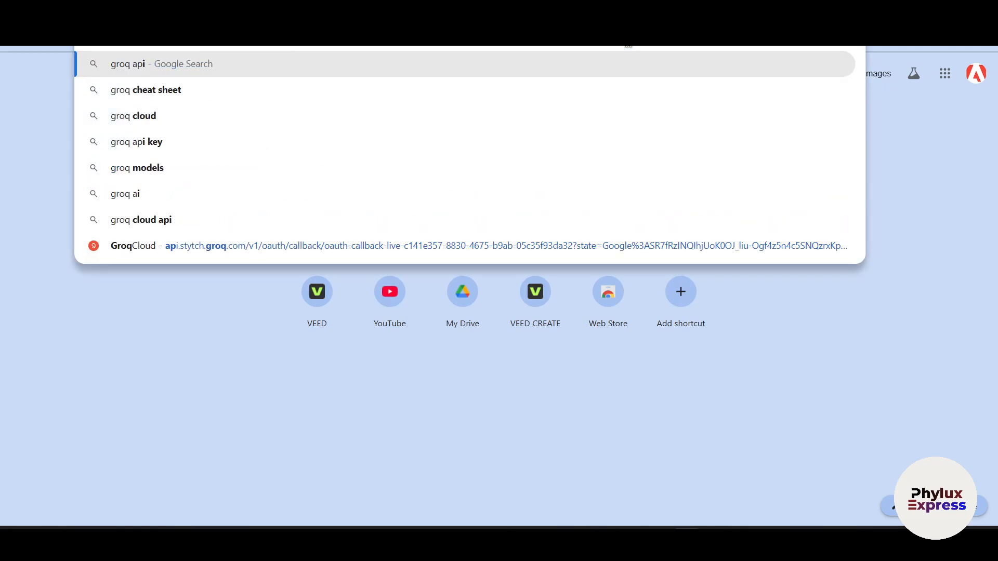
key(Return)
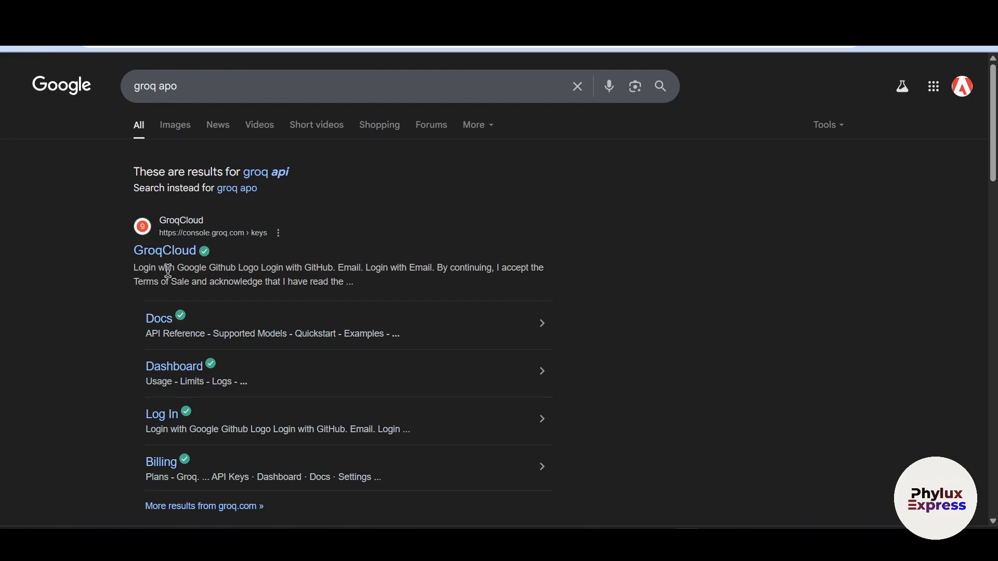
- Look through the search results and open the GroqCloud API keys page
scroll(219, 264, down, 2)
scroll(220, 264, down, 4)
scroll(221, 273, up, 6)
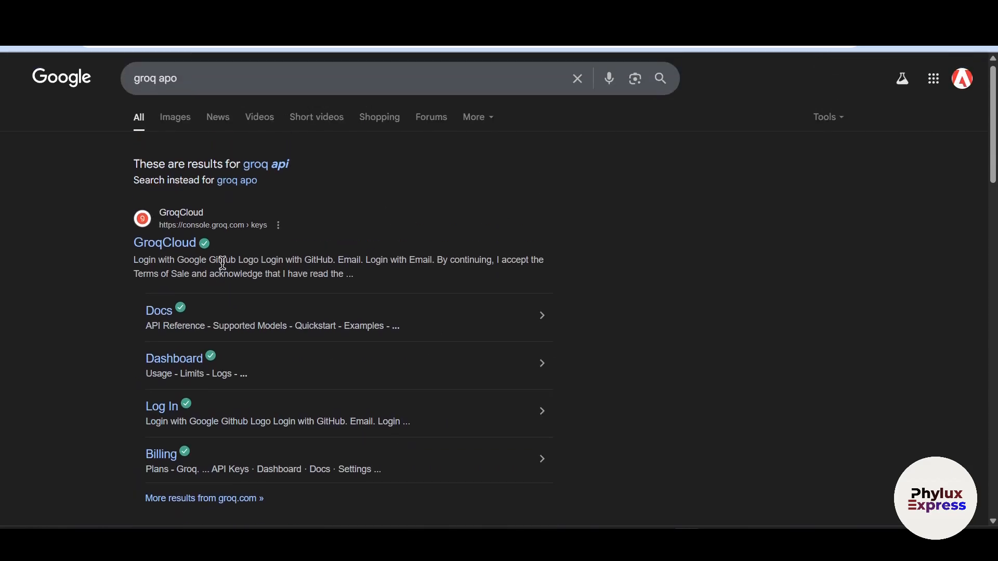
click(320, 222)
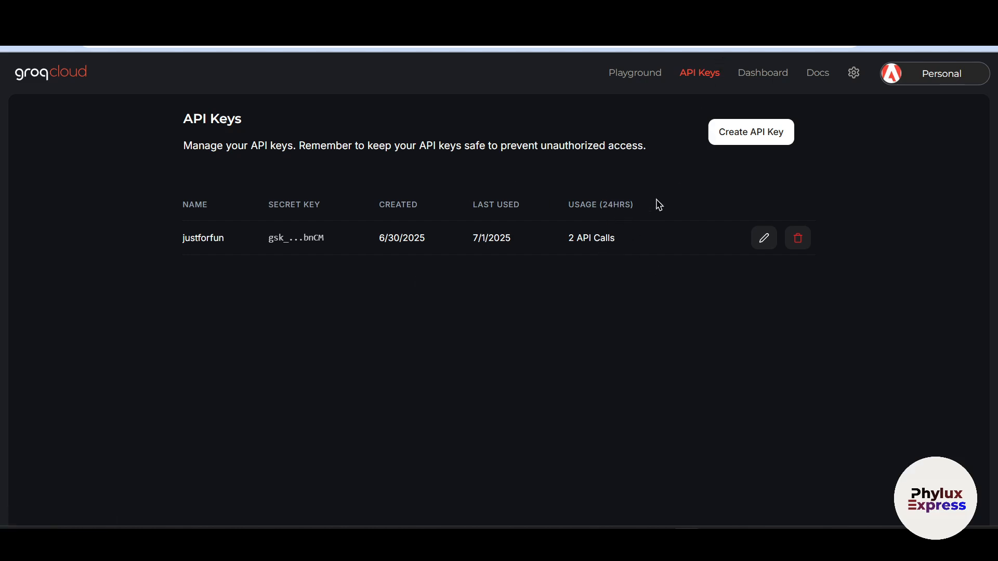
- Create a Groq API key with the display name rocket 2, completing the human verification, and copy the new key
drag(658, 203, 584, 206)
click(723, 169)
click(757, 138)
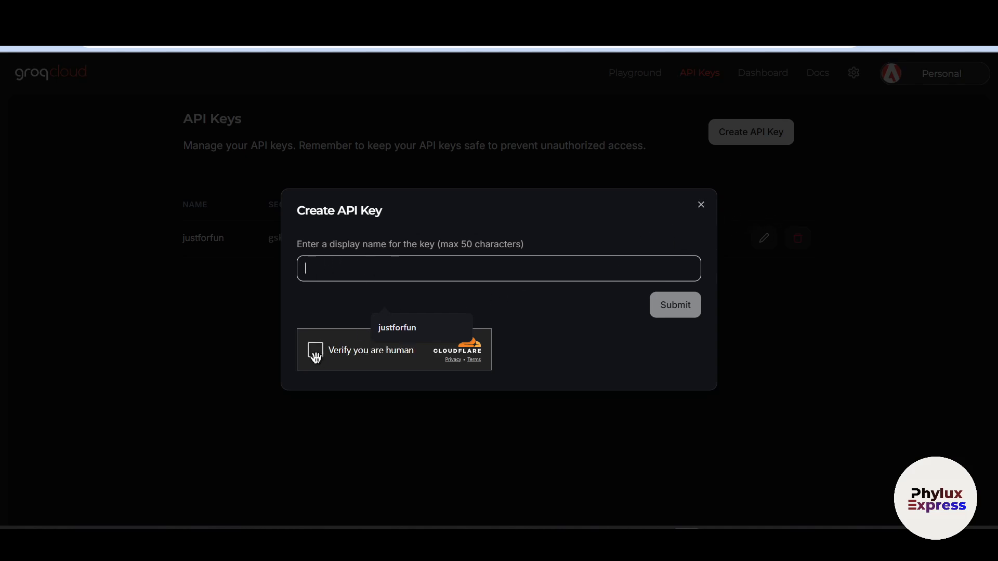
click(316, 353)
click(435, 261)
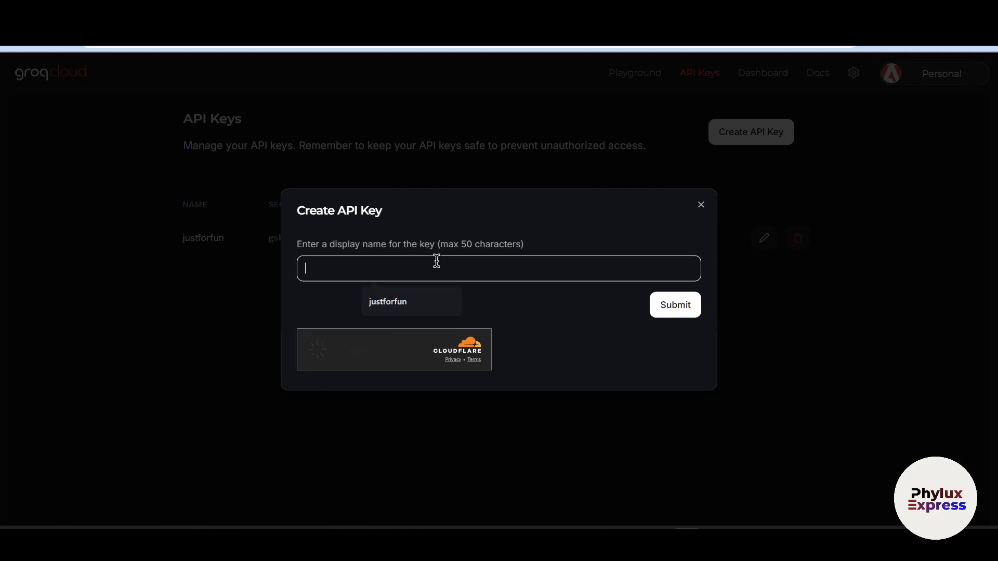
text(rocket 2)
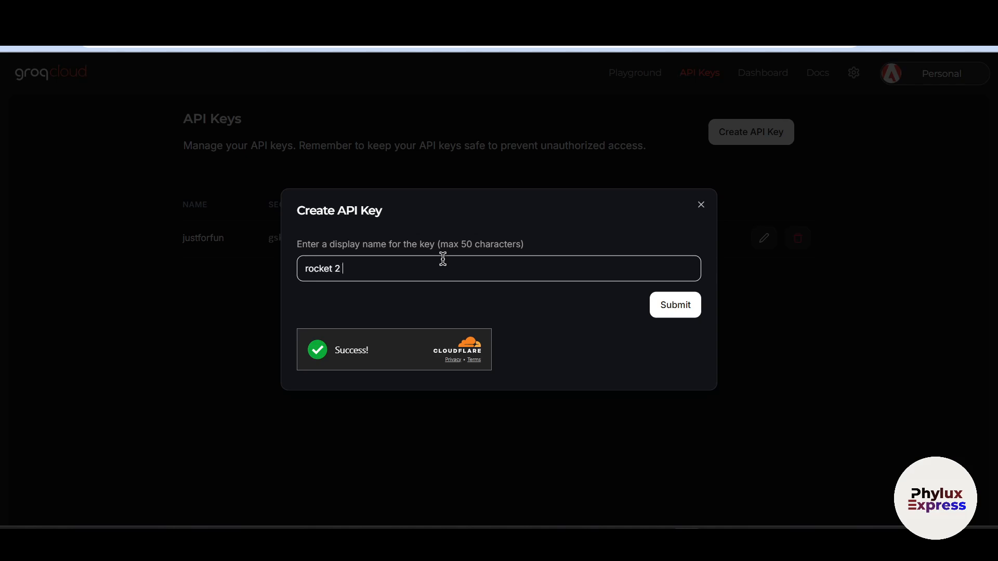
click(657, 310)
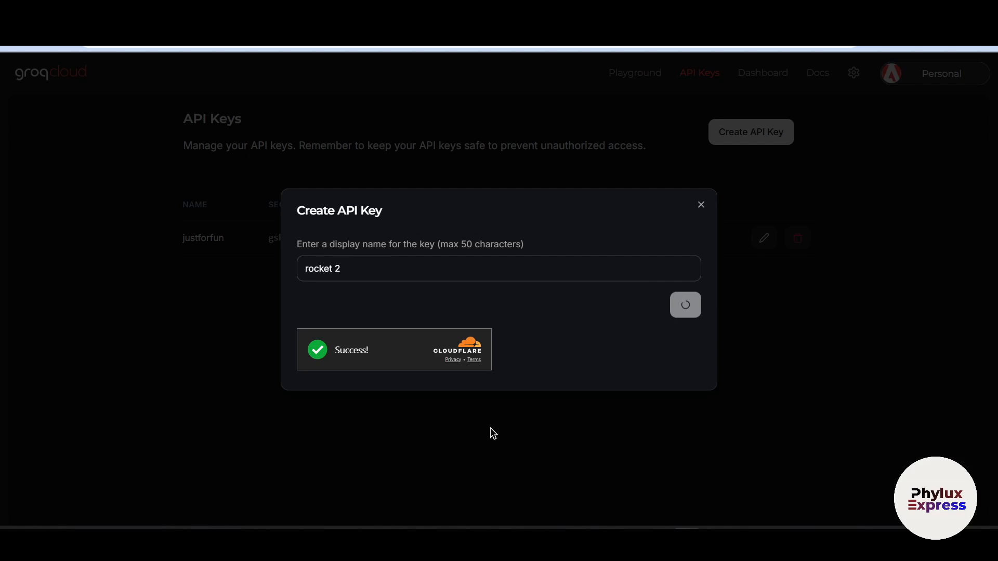
click(664, 271)
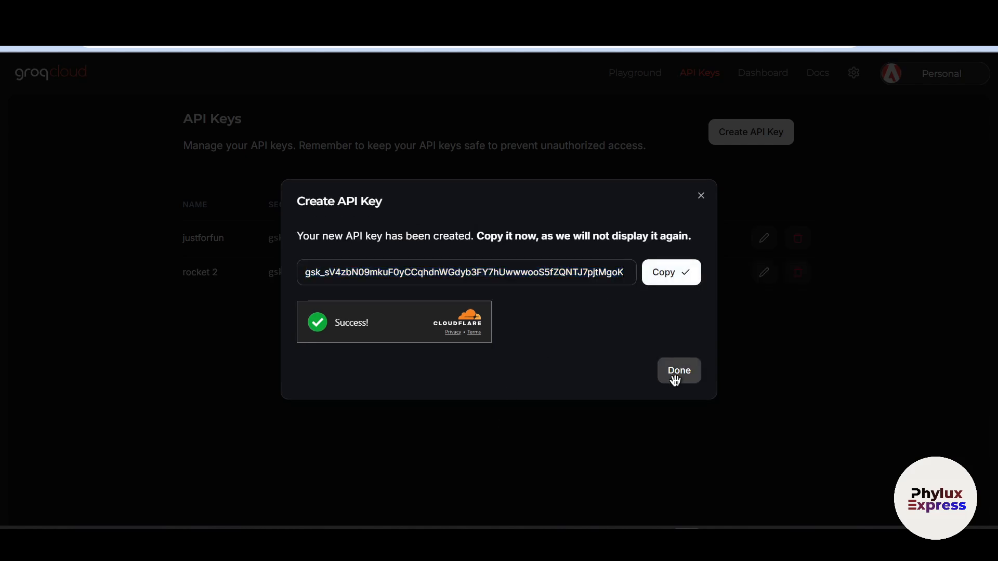
click(675, 381)
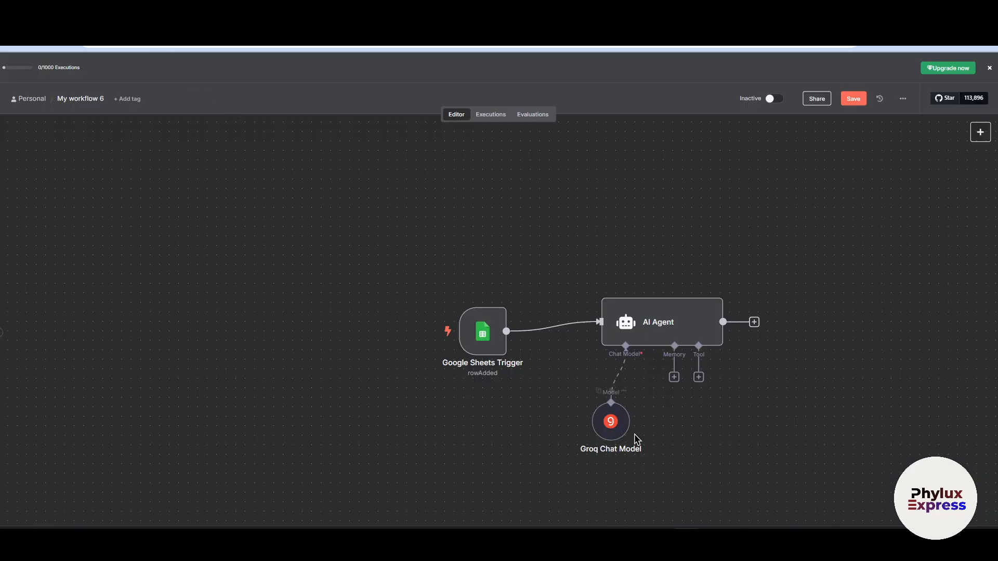
- Try to create a new Groq credential for the Groq Chat Model by pasting the API key into its API Key field
double_click(609, 422)
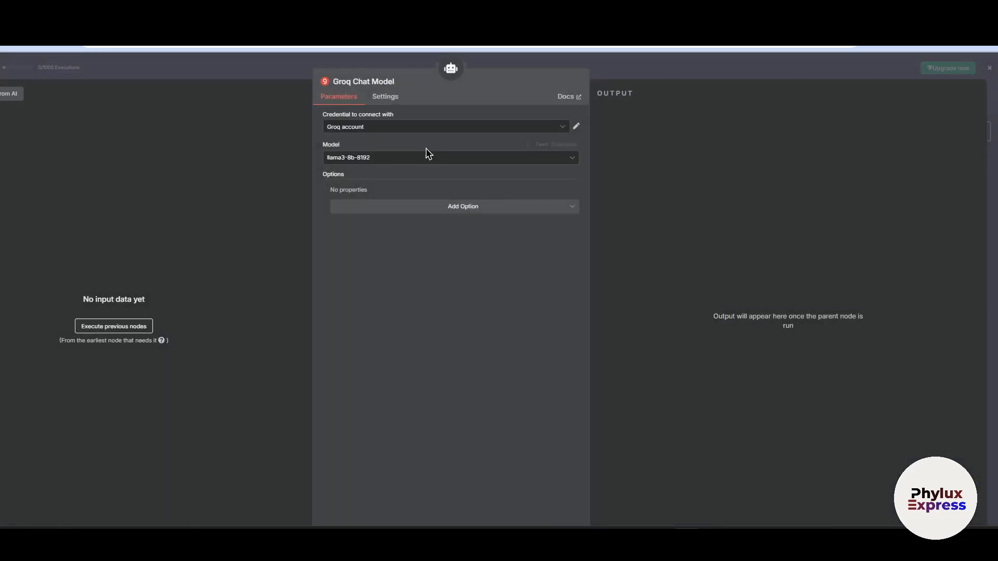
click(428, 129)
click(399, 177)
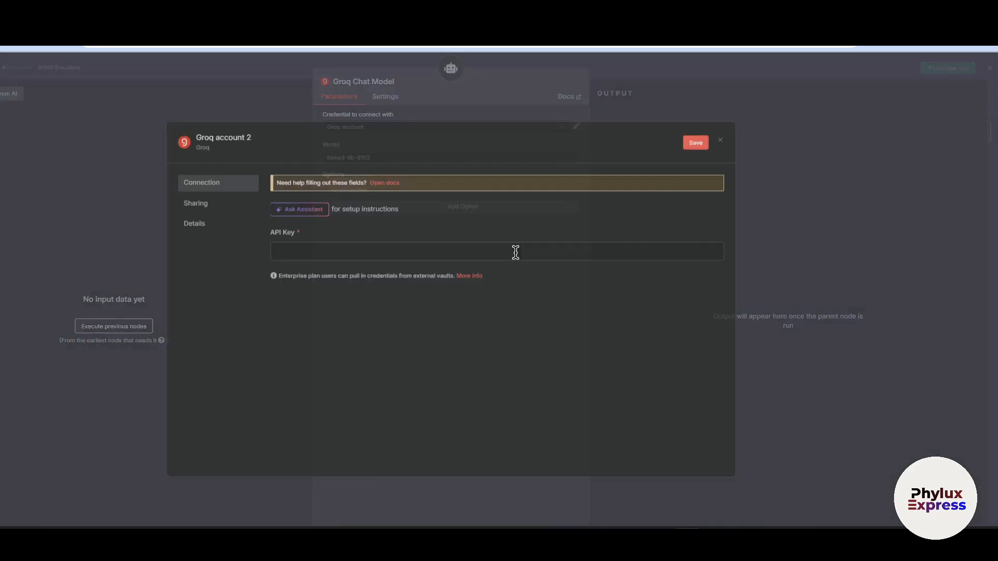
click(415, 255)
key(ctrl+v)
click(492, 254)
key(ctrl+a)
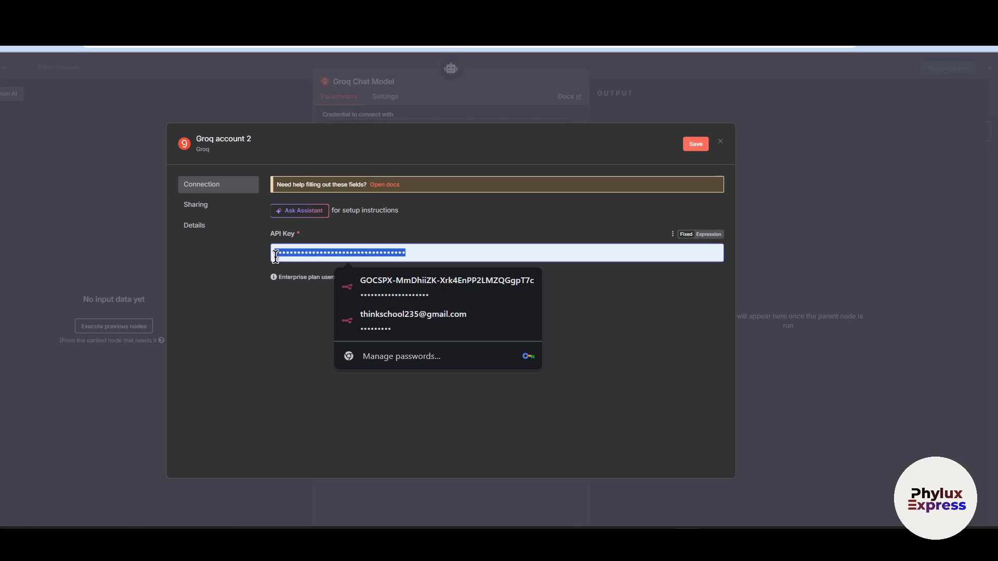
key(ctrl+v)
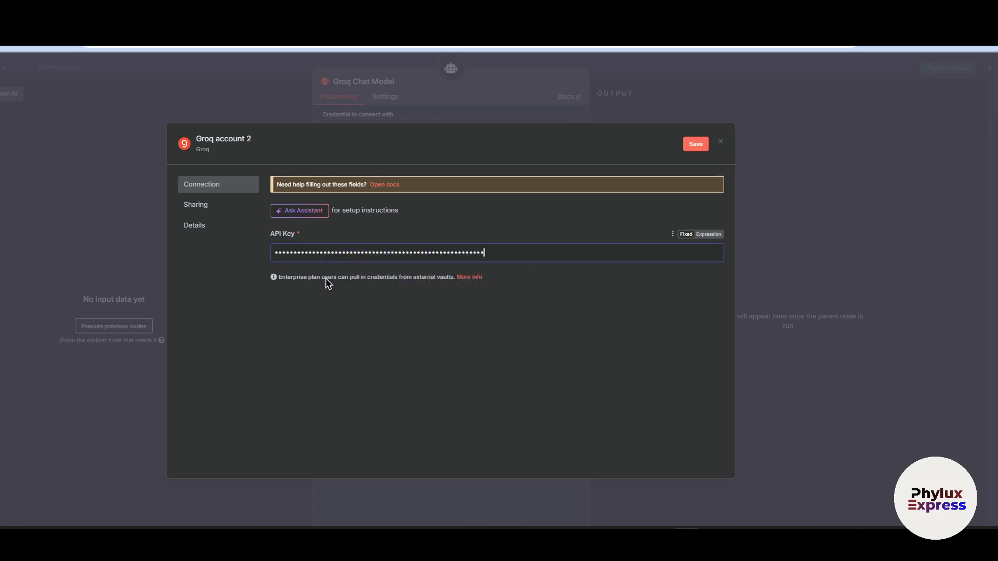
click(722, 144)
click(481, 339)
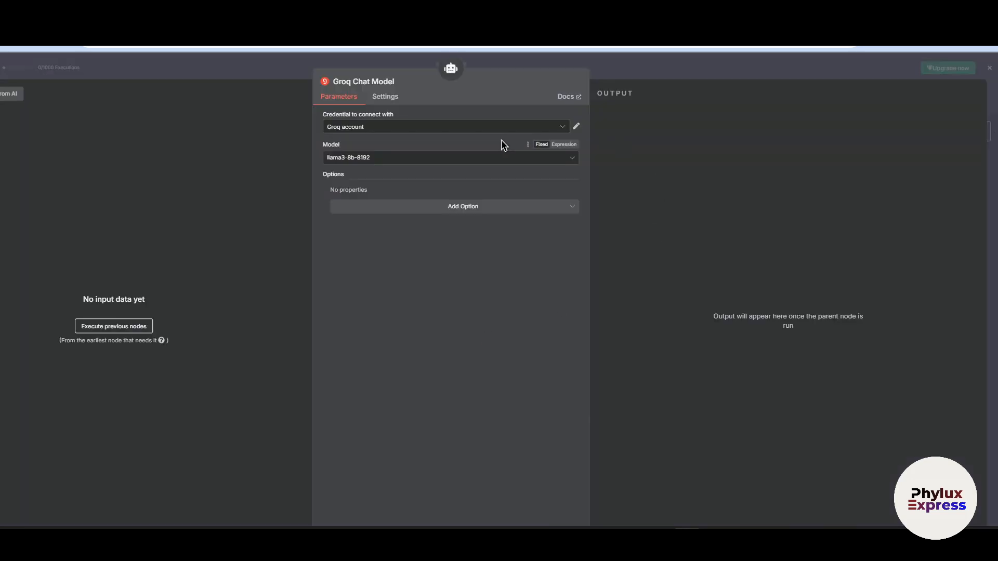
- Check the Groq Chat Model's available credentials and look through its list of models
click(457, 128)
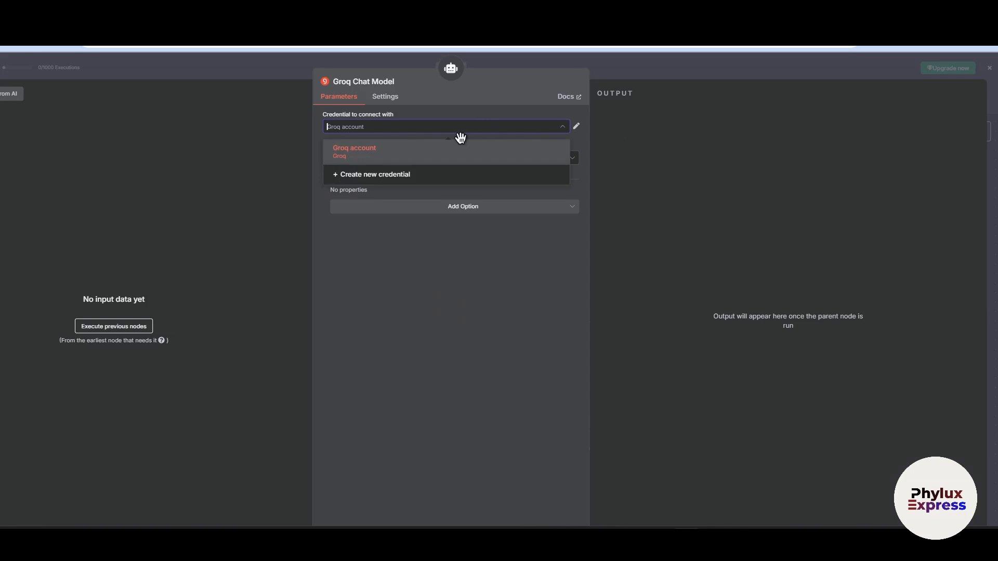
click(620, 64)
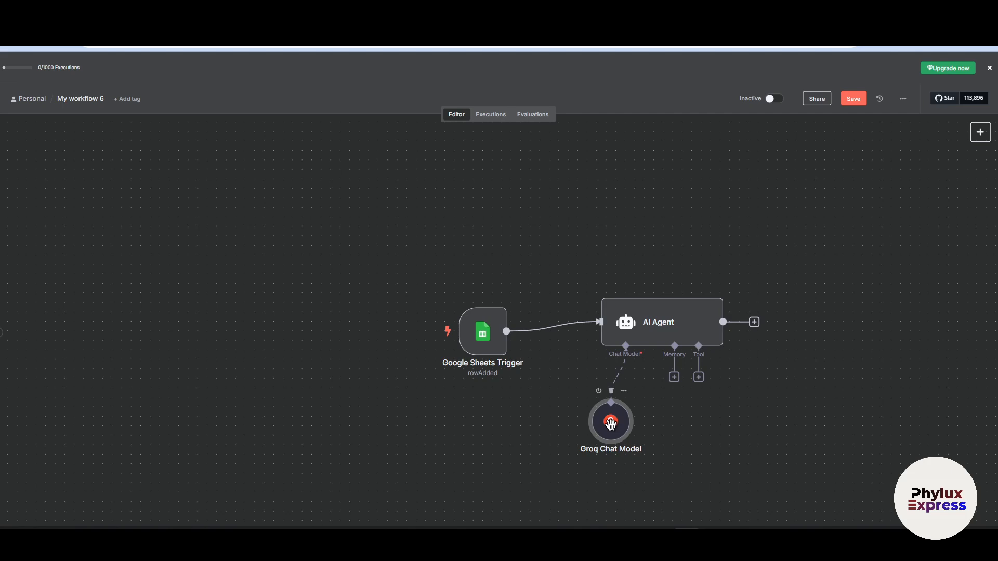
double_click(611, 423)
click(339, 157)
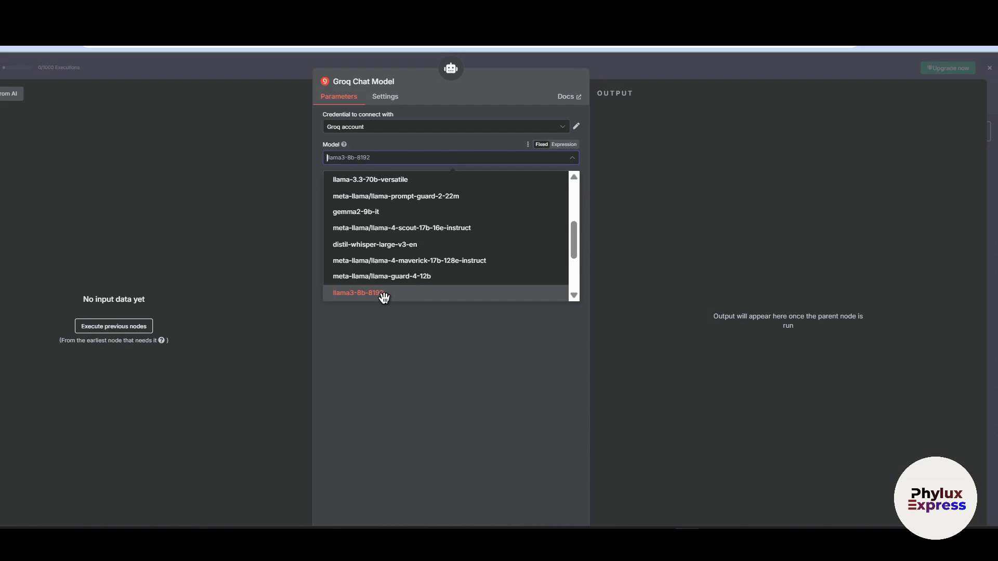
scroll(424, 277, down, 2)
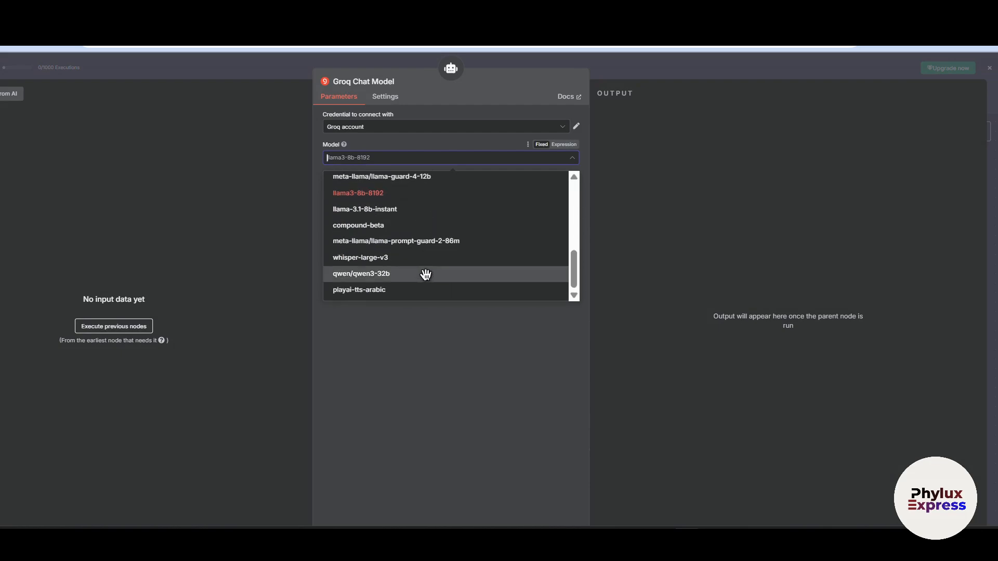
click(658, 59)
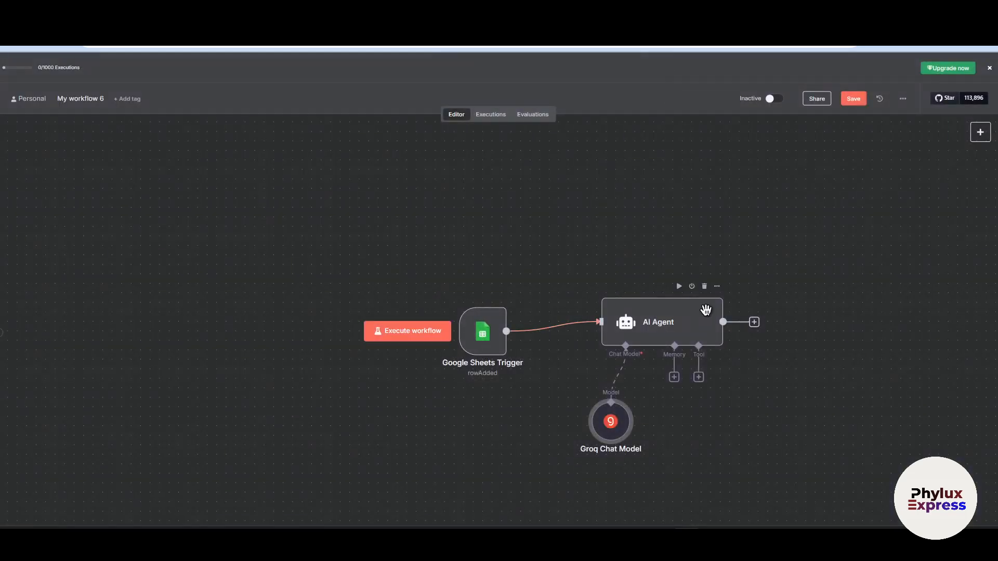
- Add a Google Sheets node with the Update row in sheet action after the AI Agent
scroll(742, 291, down, 4)
scroll(744, 288, up, 1)
drag(758, 286, 673, 288)
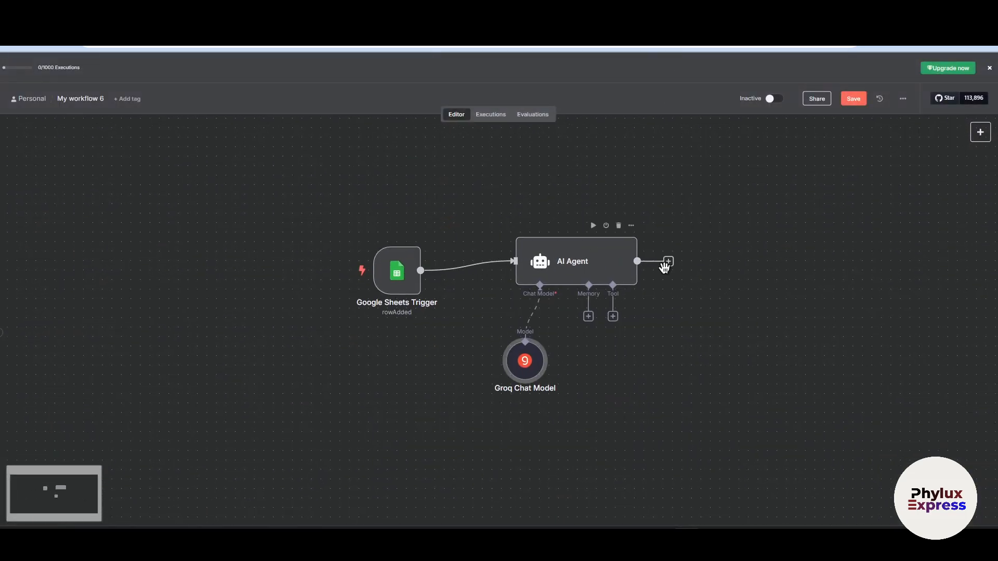
click(667, 264)
click(669, 261)
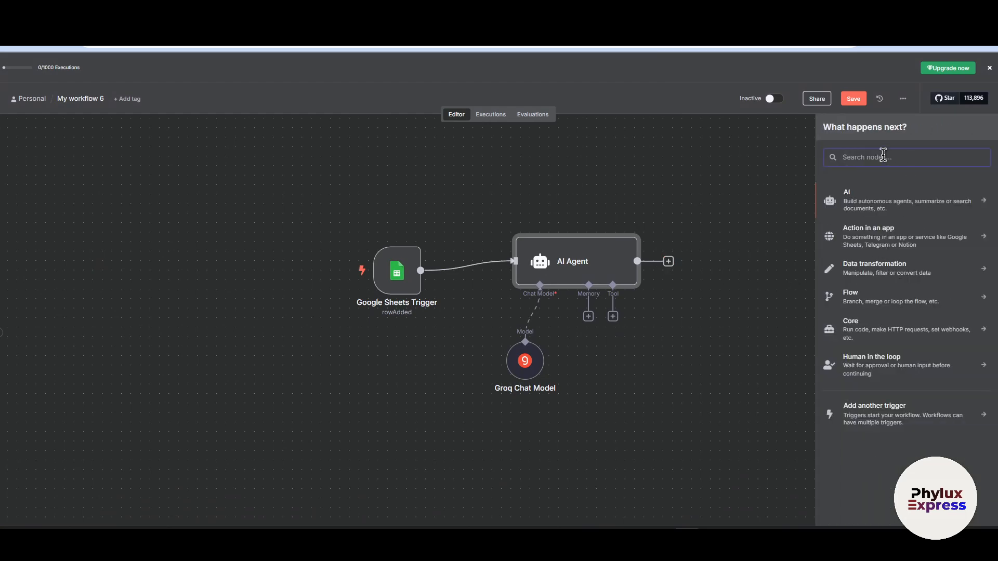
text(goo)
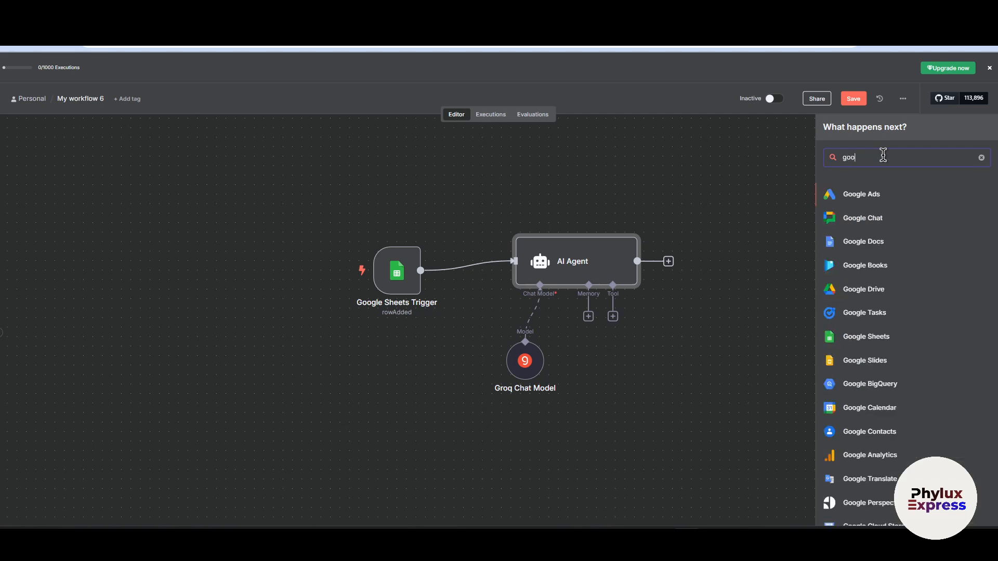
text(gle sheet)
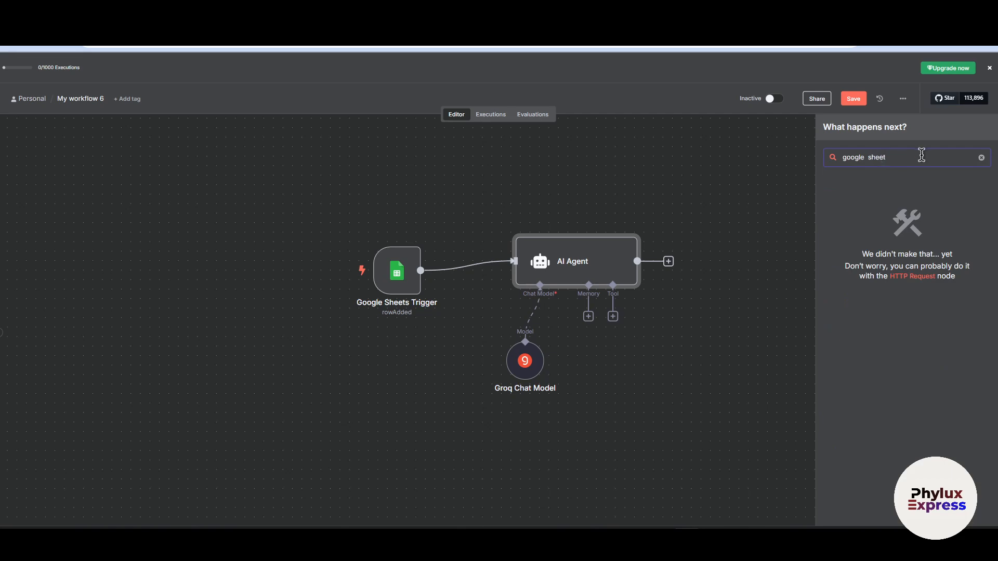
text(google she)
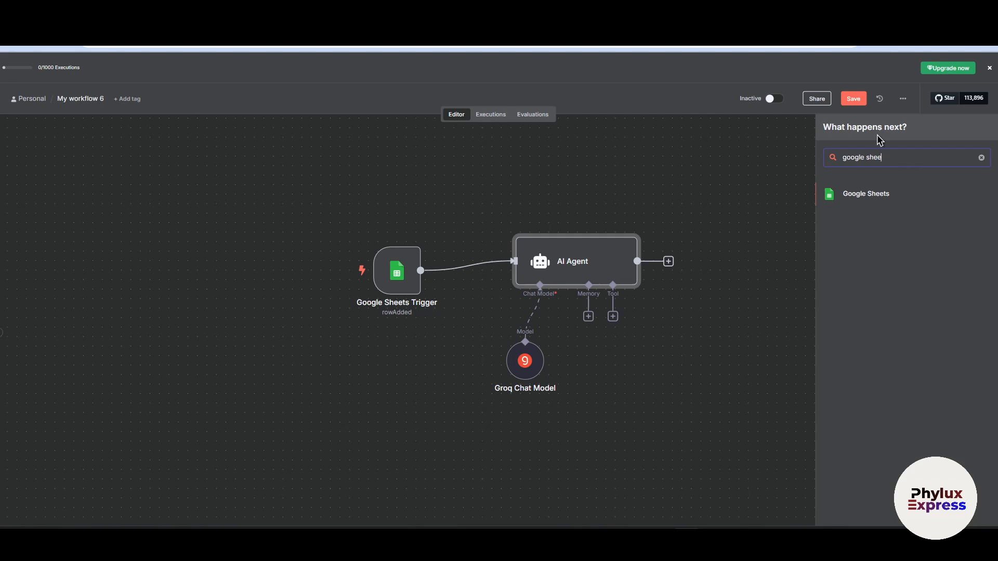
click(867, 199)
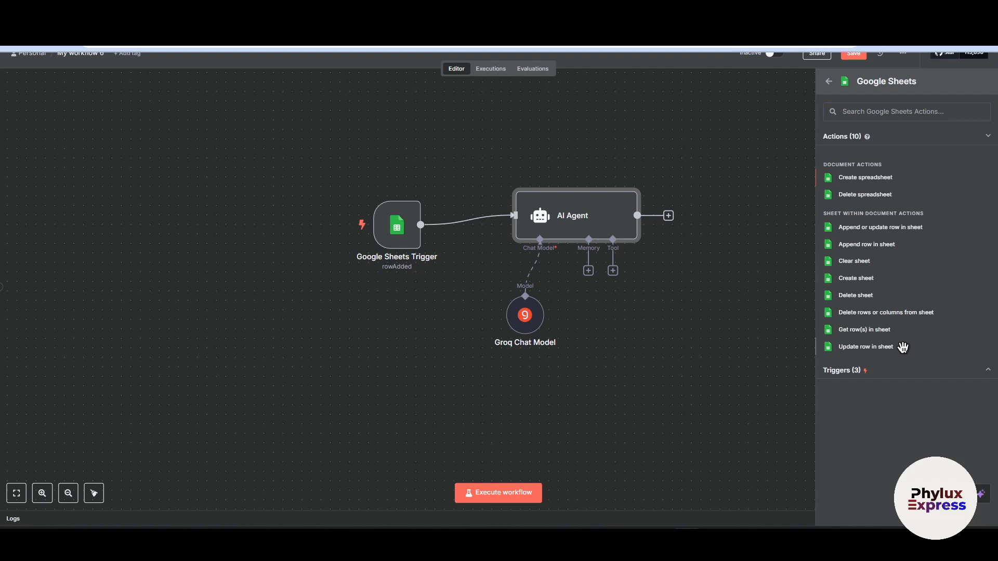
click(903, 346)
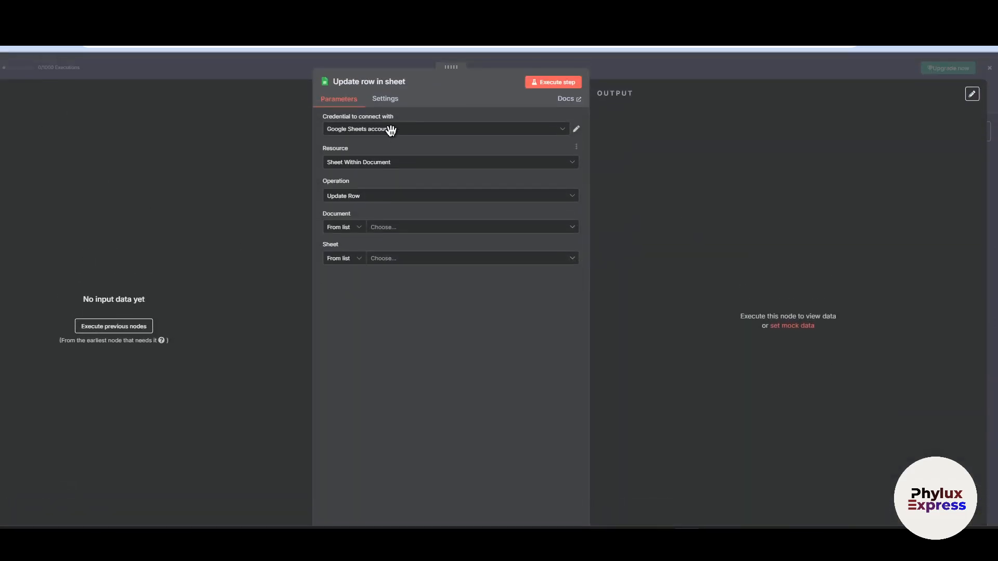
- Check the credential and document choices offered in the Update row in sheet node
click(391, 130)
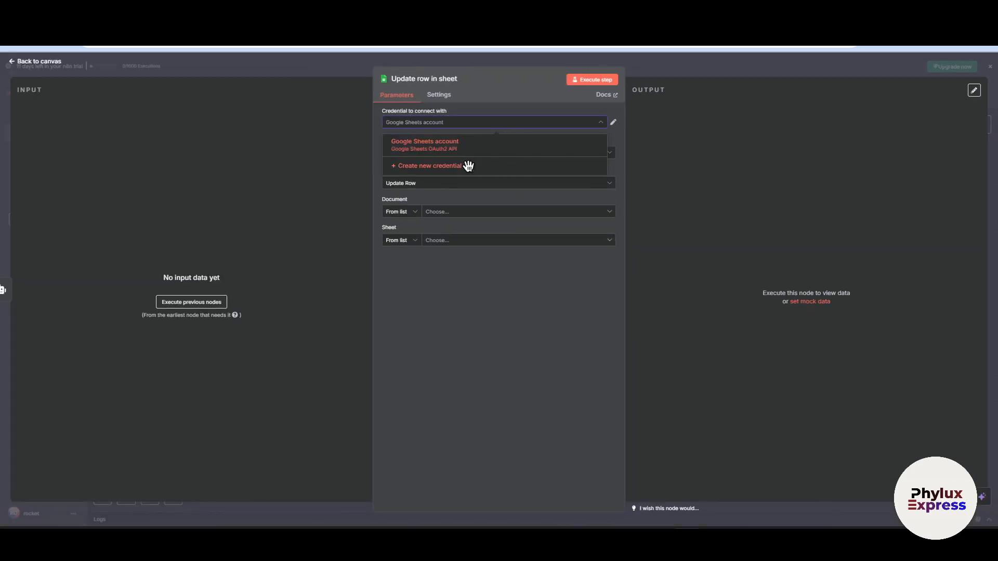
click(689, 76)
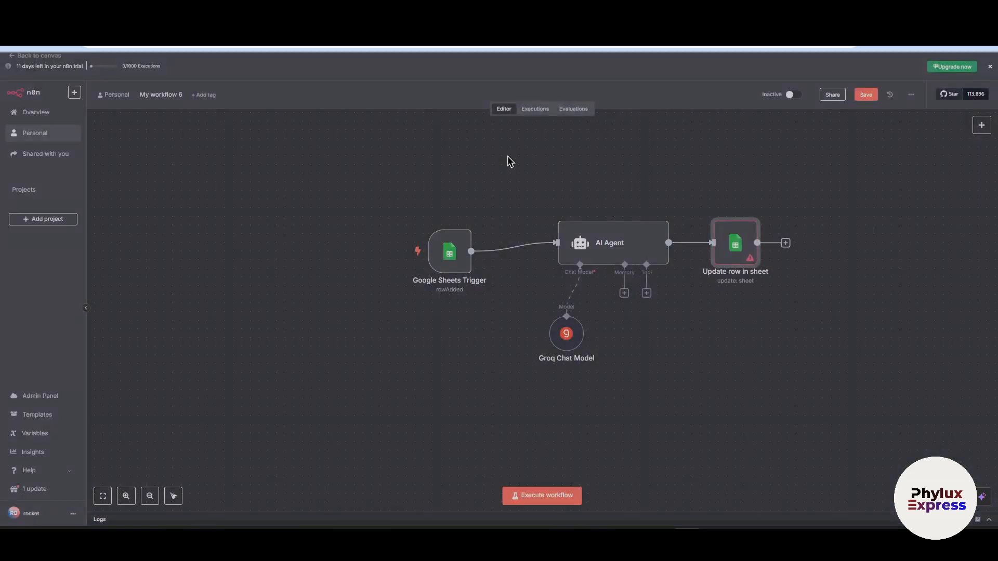
double_click(743, 256)
click(426, 123)
click(629, 207)
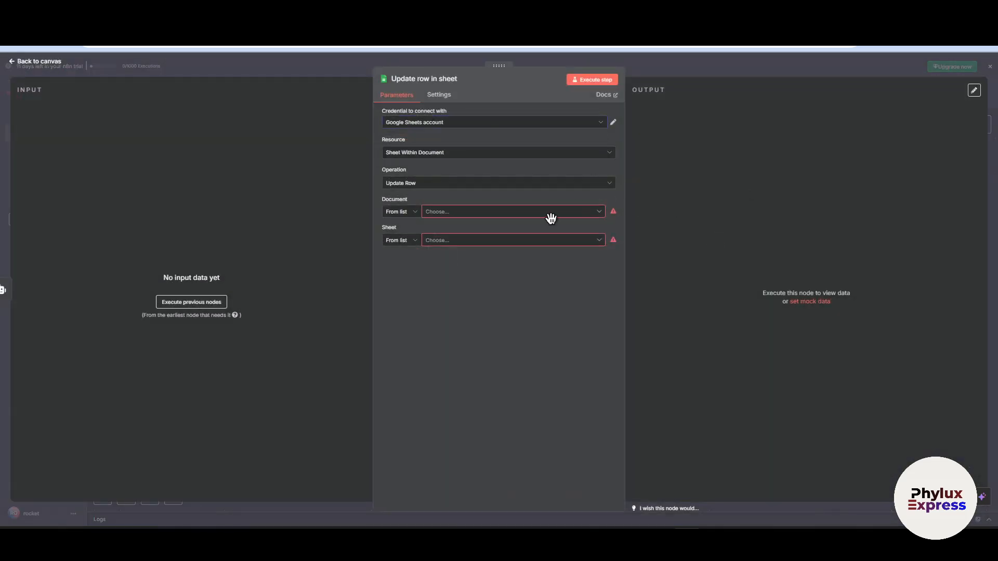
click(543, 213)
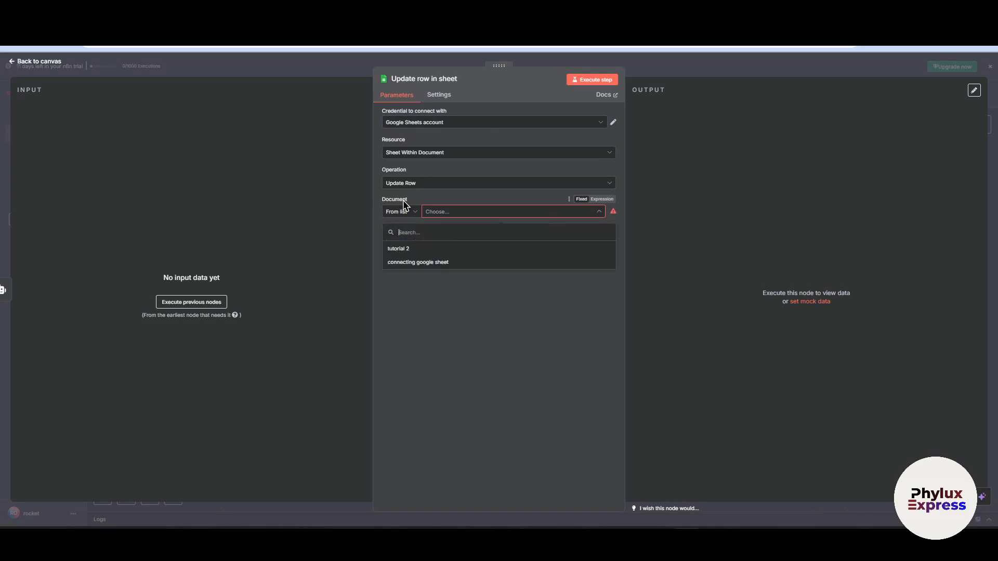
click(413, 144)
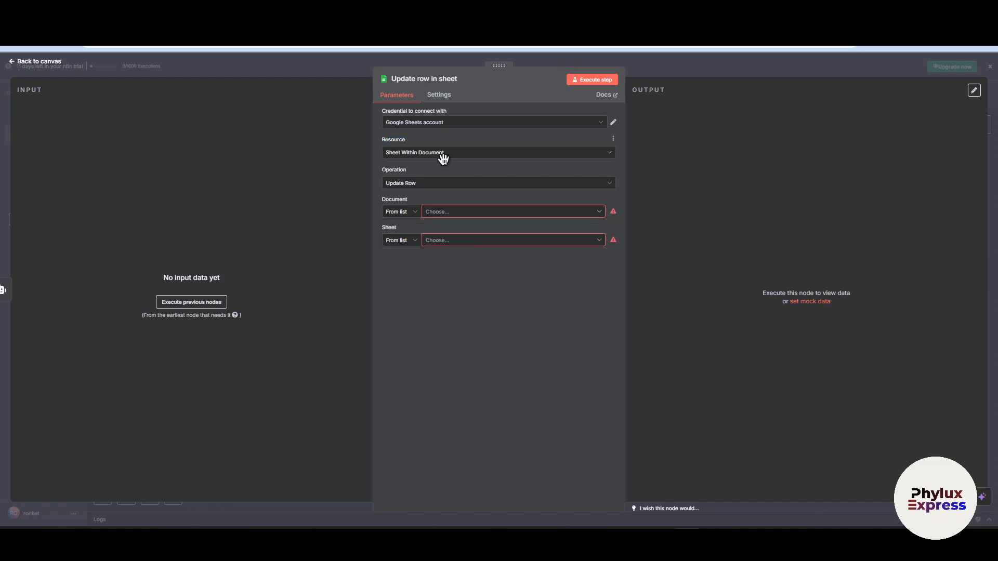
- Keep Sheet Within Document and Update Row in the Google Sheets node, and choose document tutorial 2 and sheet Sheet1
click(443, 154)
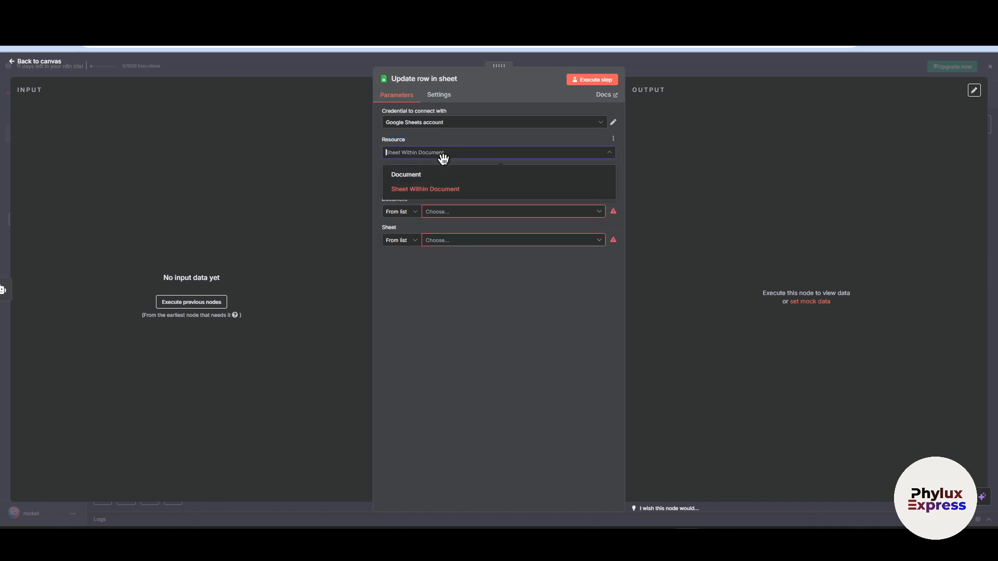
click(469, 191)
click(447, 183)
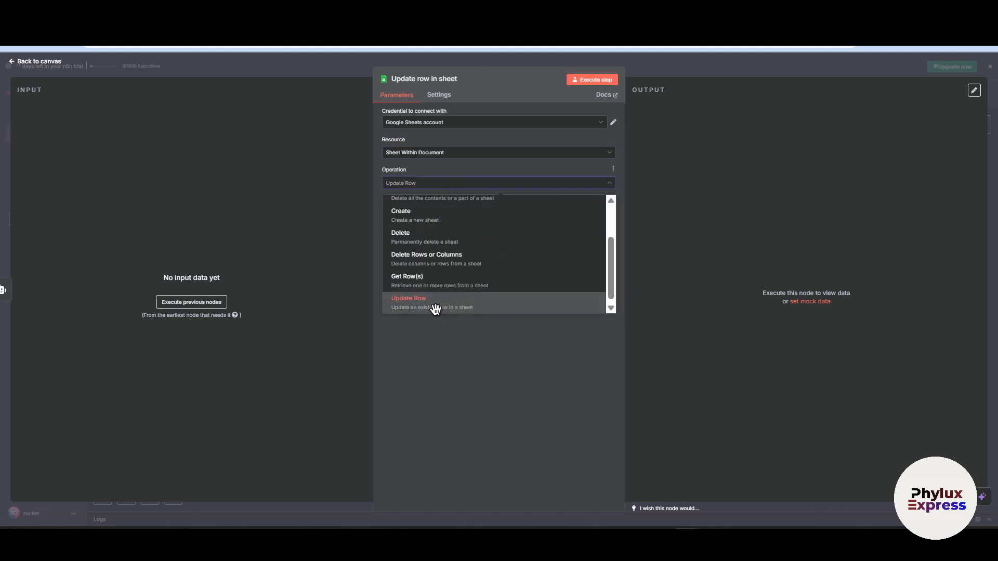
click(441, 341)
click(448, 213)
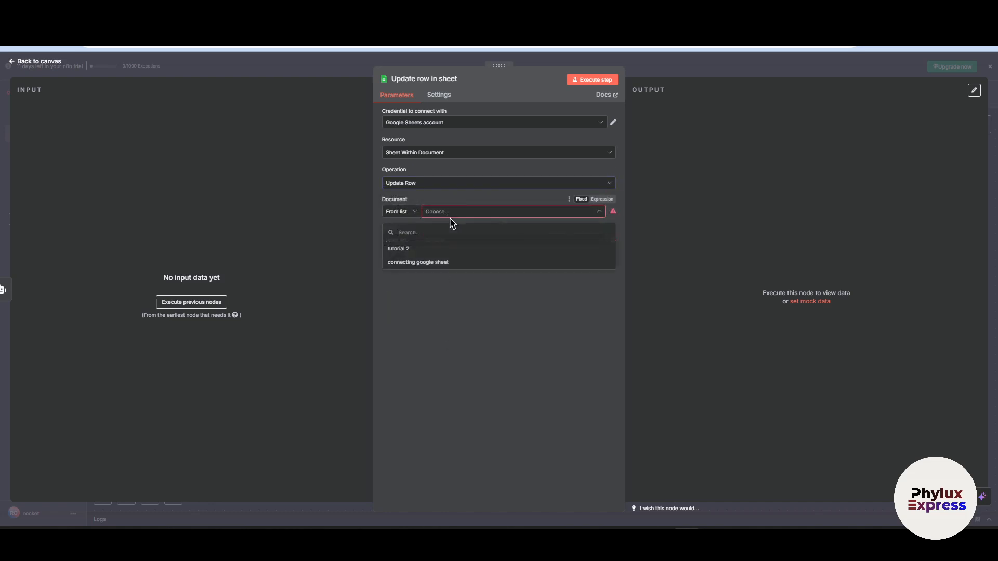
click(432, 249)
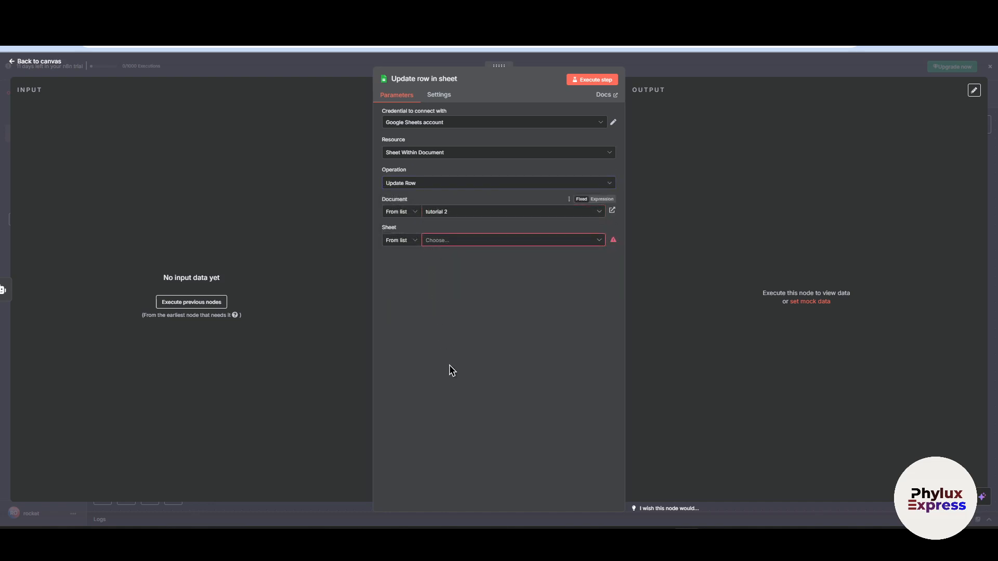
click(479, 241)
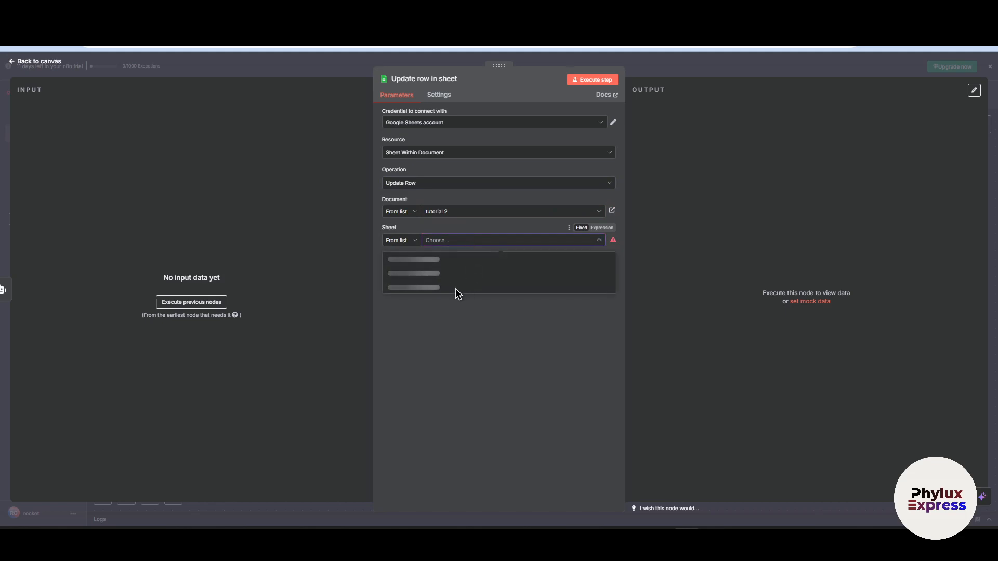
click(453, 262)
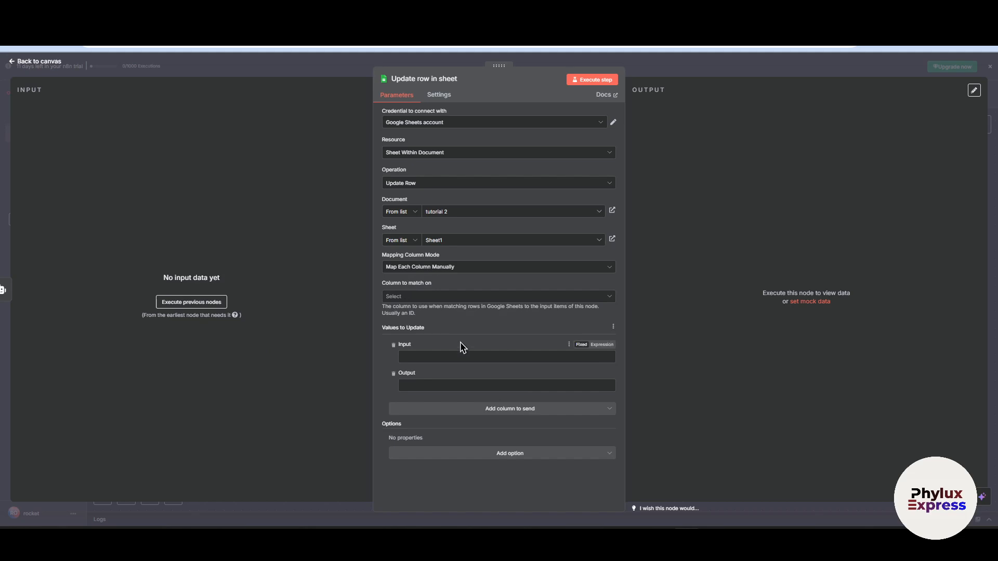
- Remove Input from the values to update, set Output as the column to match on, and close the node
click(393, 346)
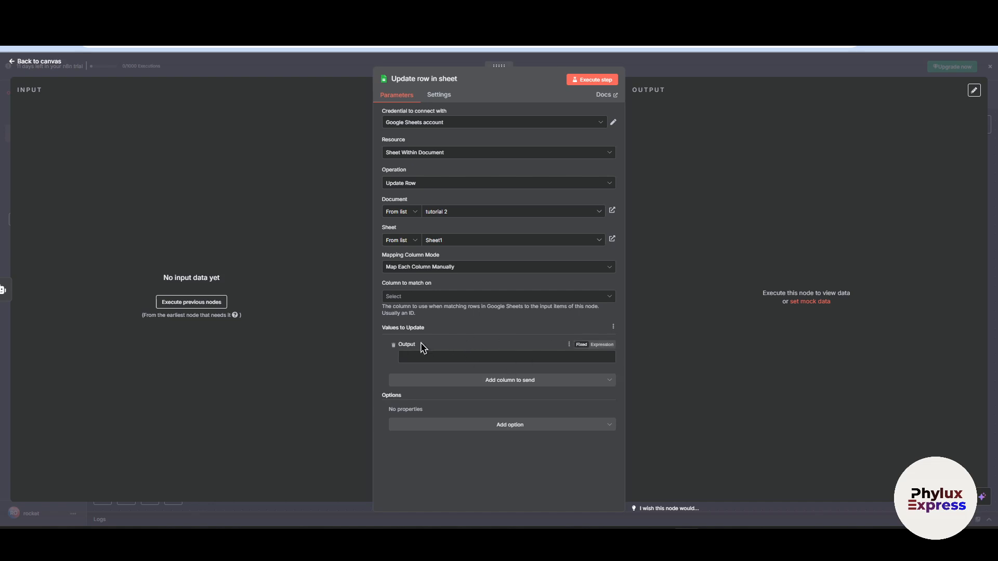
click(434, 297)
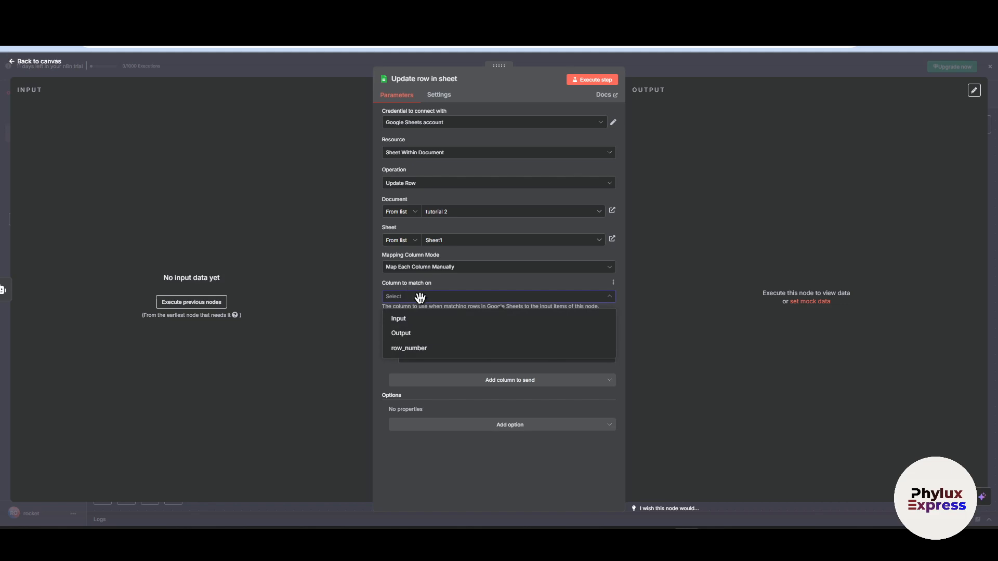
click(425, 332)
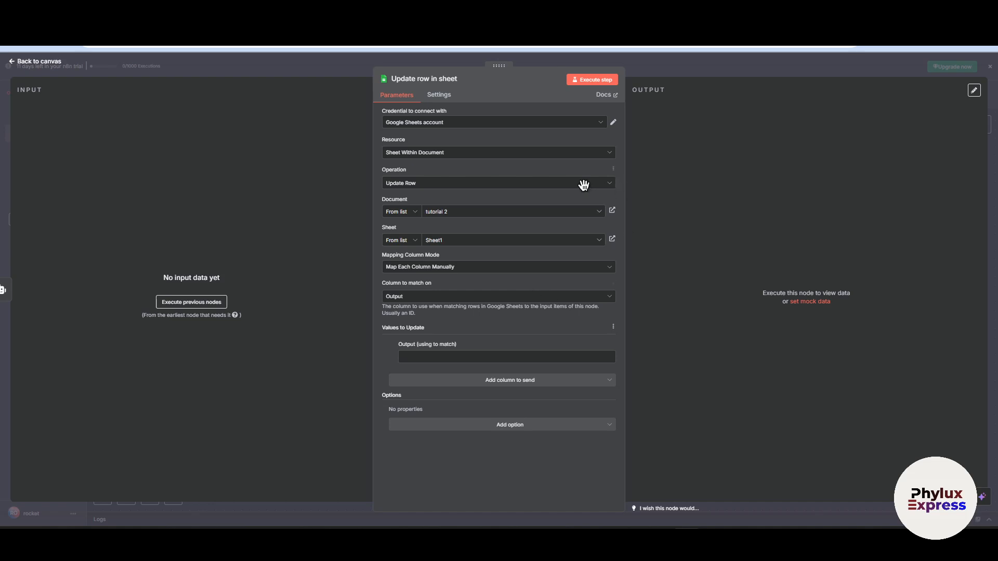
click(469, 296)
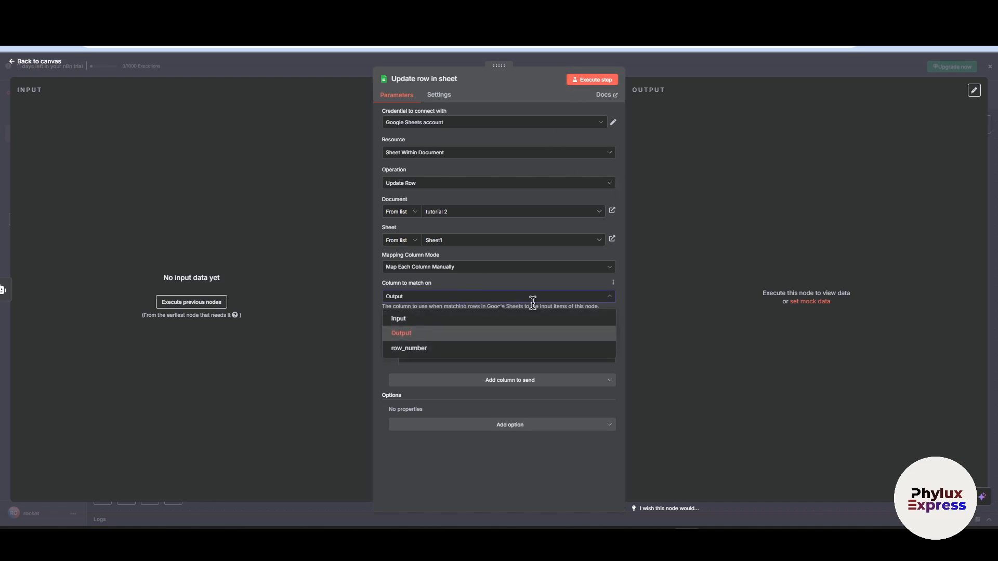
click(732, 299)
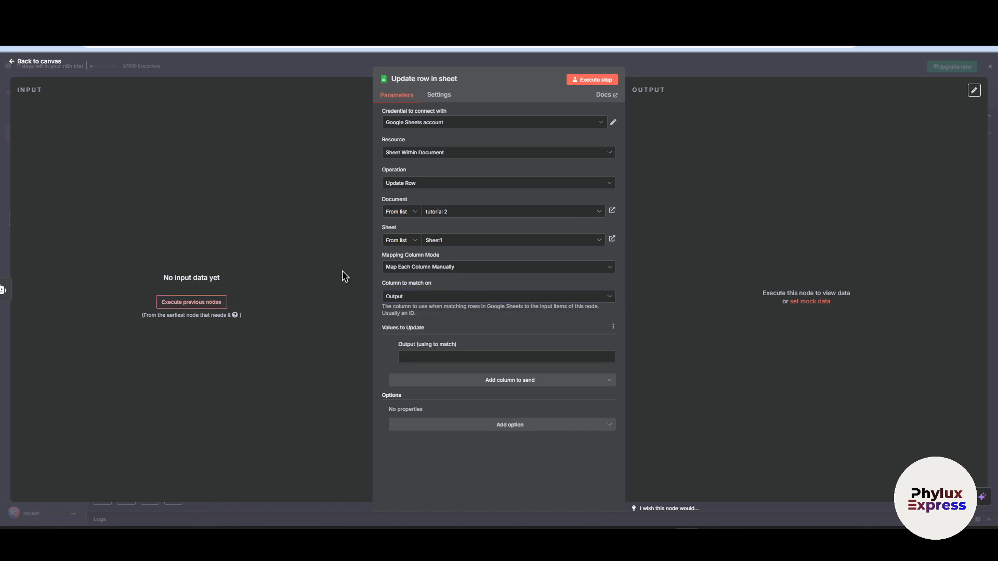
click(661, 67)
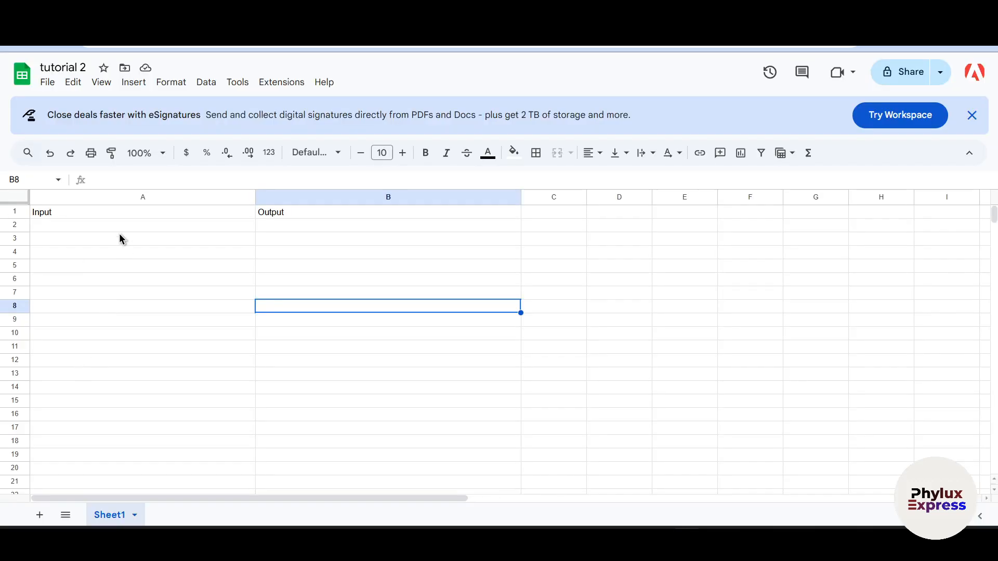
- Enter "how to make omlet step by step" in cell A2 under Input of the tutorial 2 spreadsheet
click(115, 226)
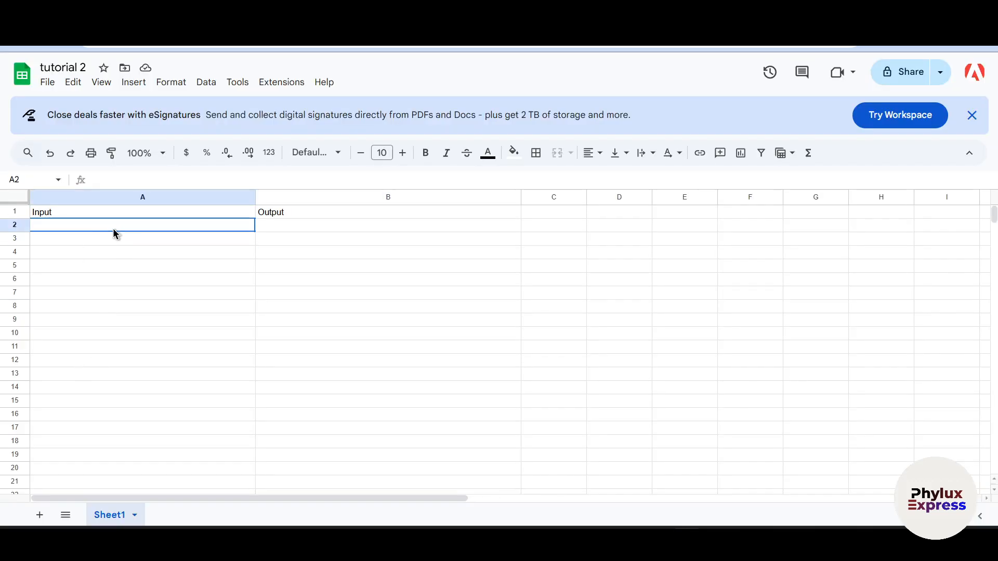
text(how to make omlet step by step)
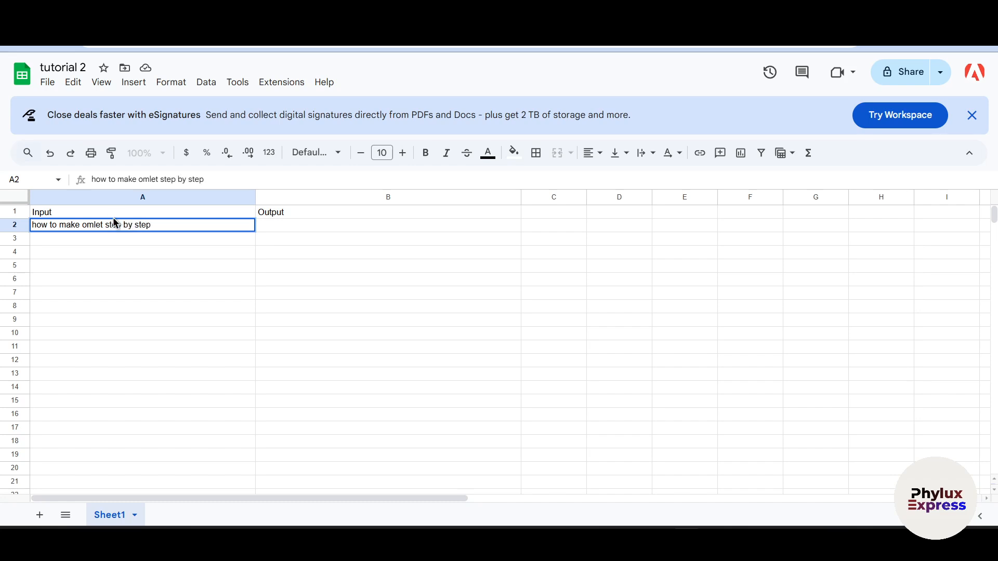
click(167, 292)
click(172, 225)
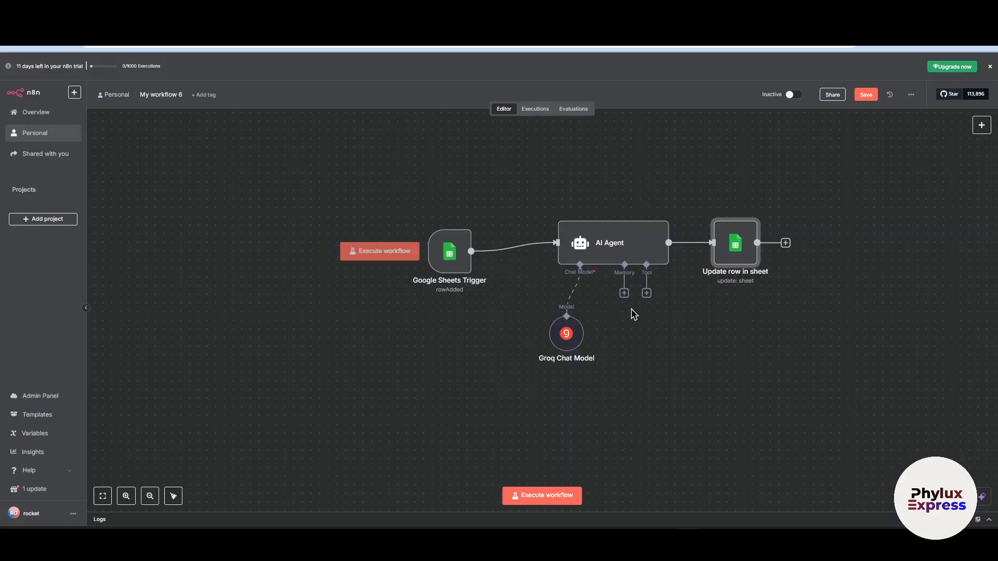
- Execute the n8n workflow and check the data returned by the Google Sheets Trigger node
double_click(718, 264)
click(663, 74)
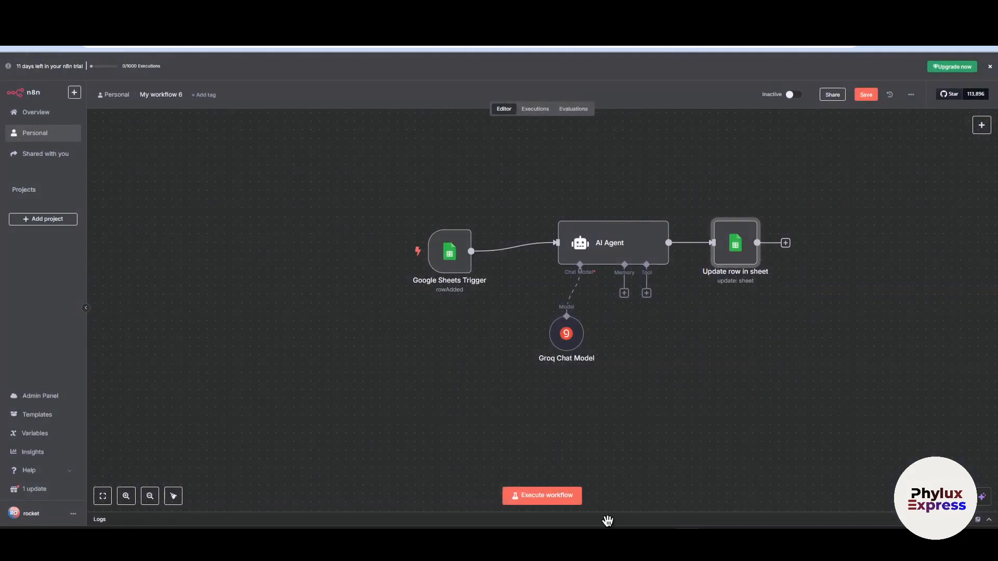
click(555, 498)
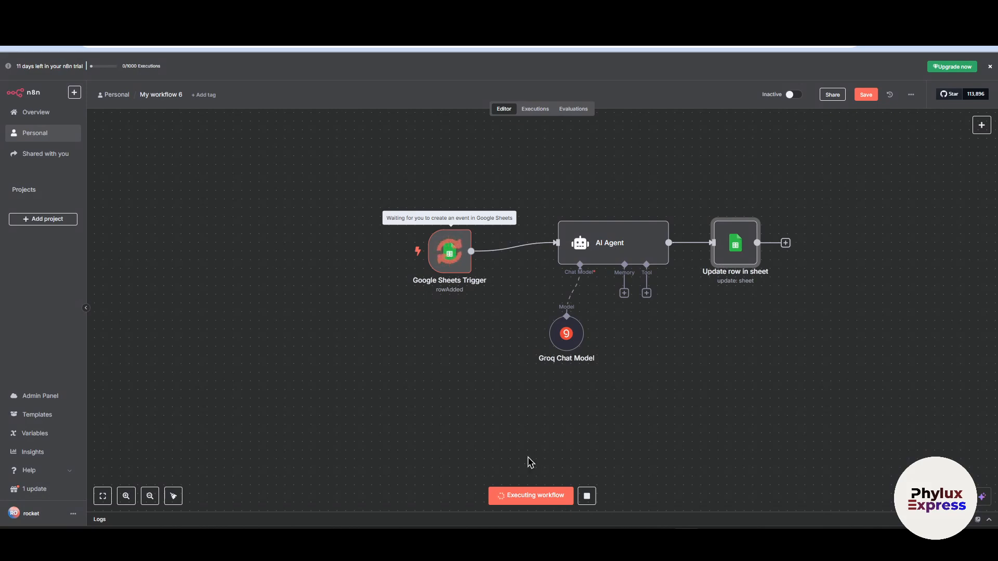
click(451, 272)
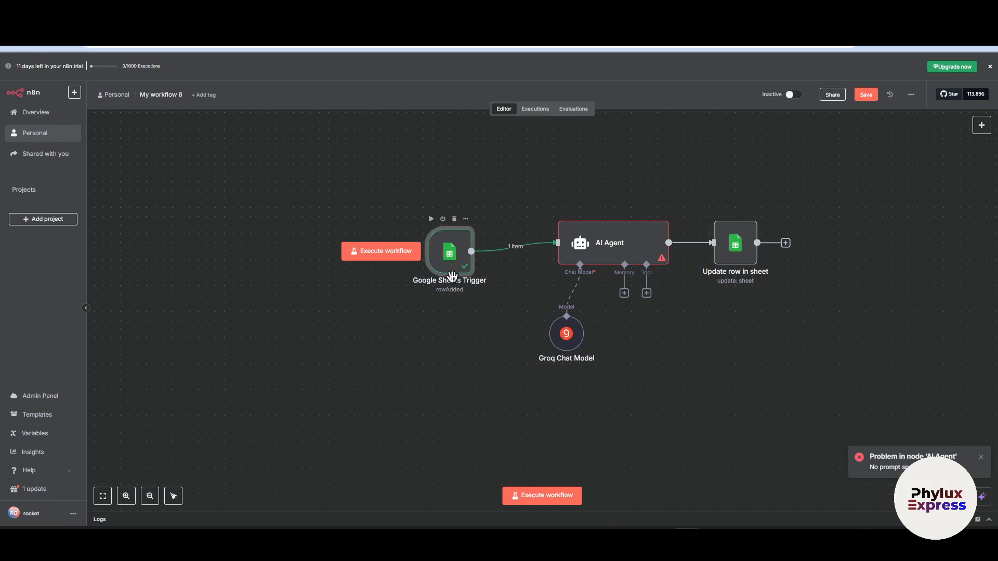
double_click(451, 273)
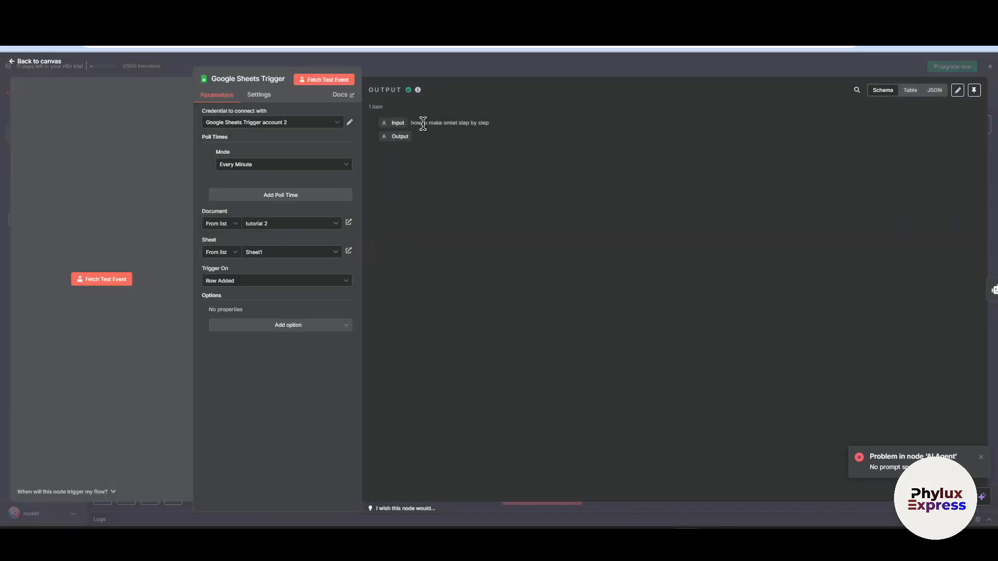
key(Escape)
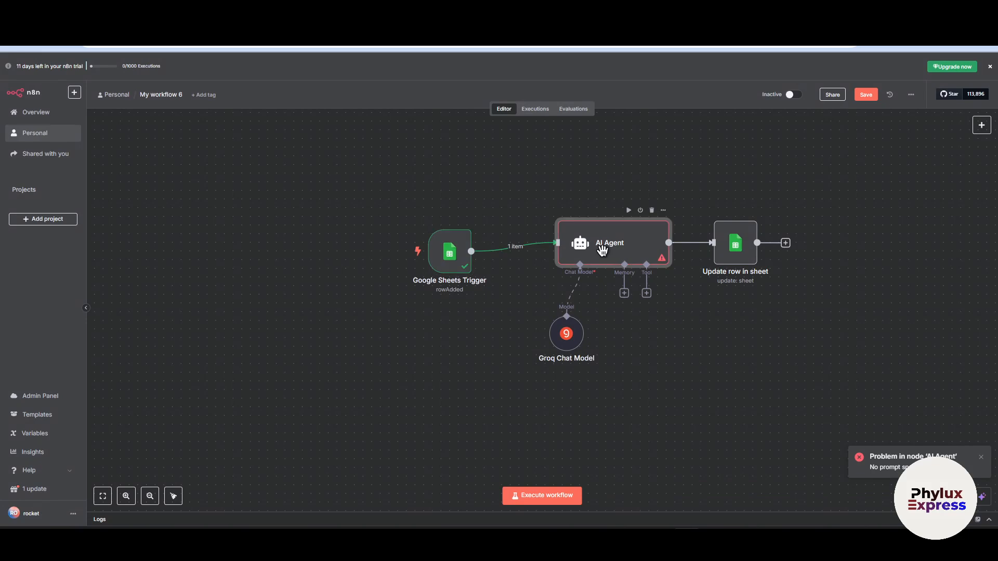
- Set the AI Agent's Source for Prompt to Define below, and map the trigger's Input field there as {{ $json.Input }}
double_click(602, 250)
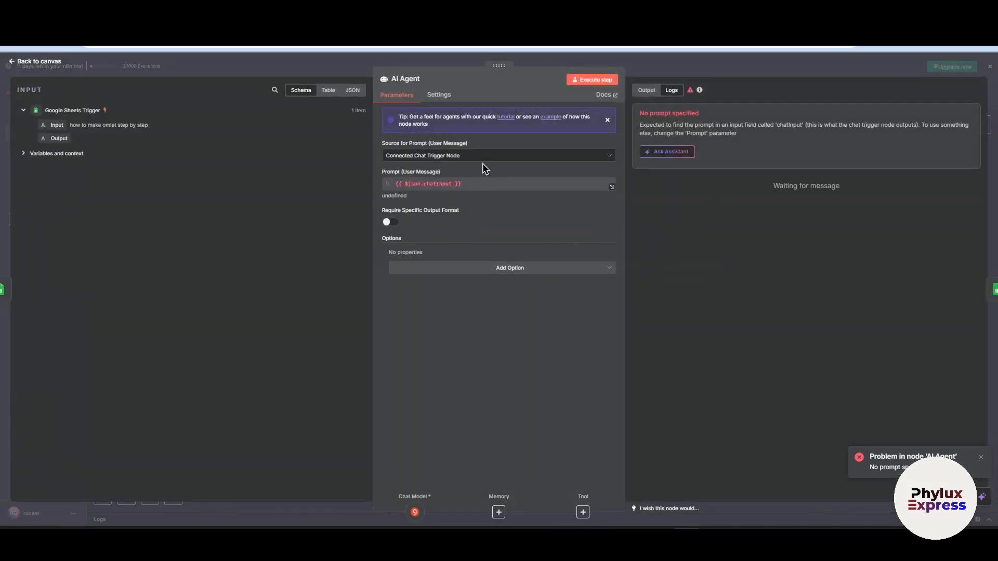
click(445, 156)
click(449, 217)
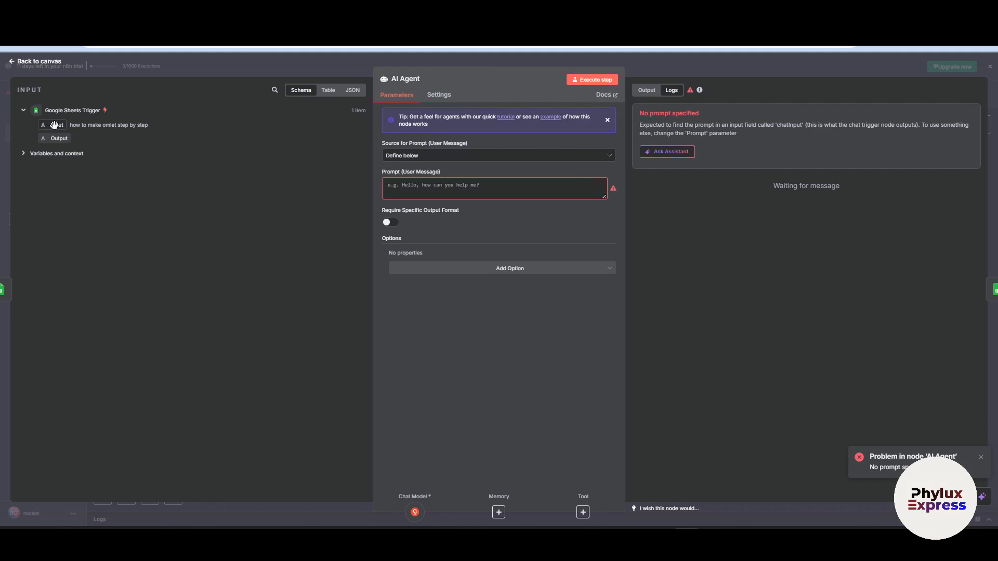
drag(54, 125, 494, 185)
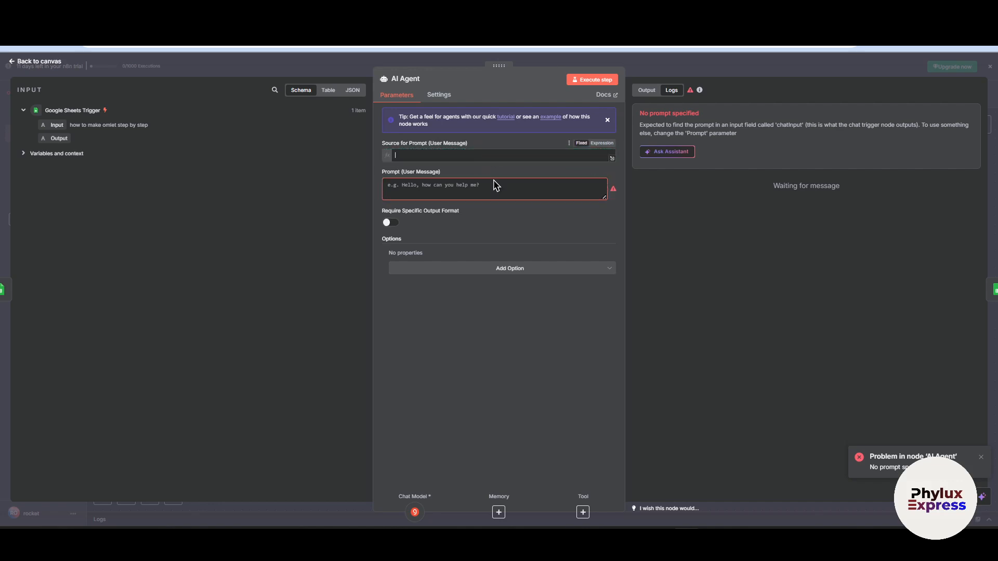
click(438, 290)
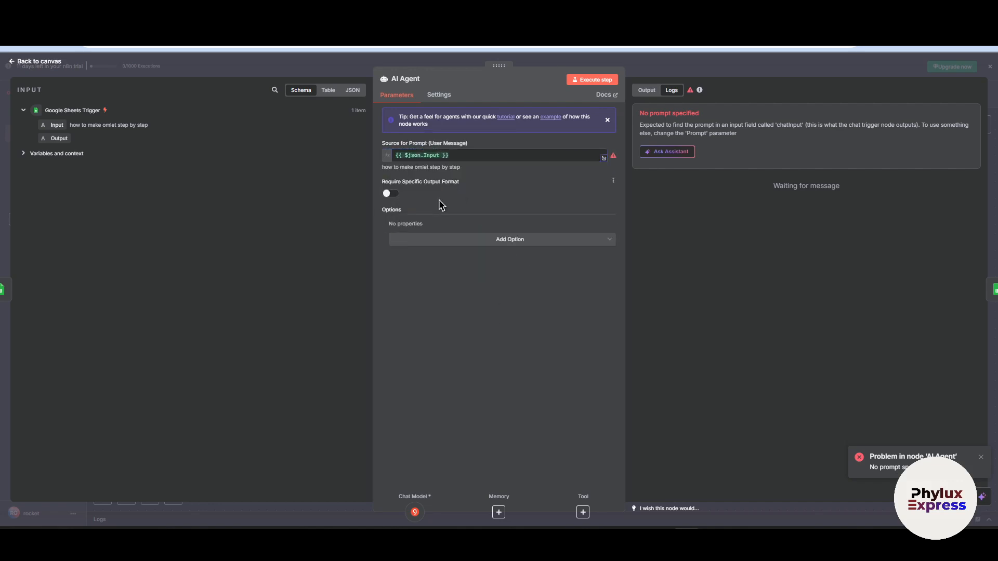
- Try to execute the AI Agent step, loading its input data by executing the previous nodes
click(506, 240)
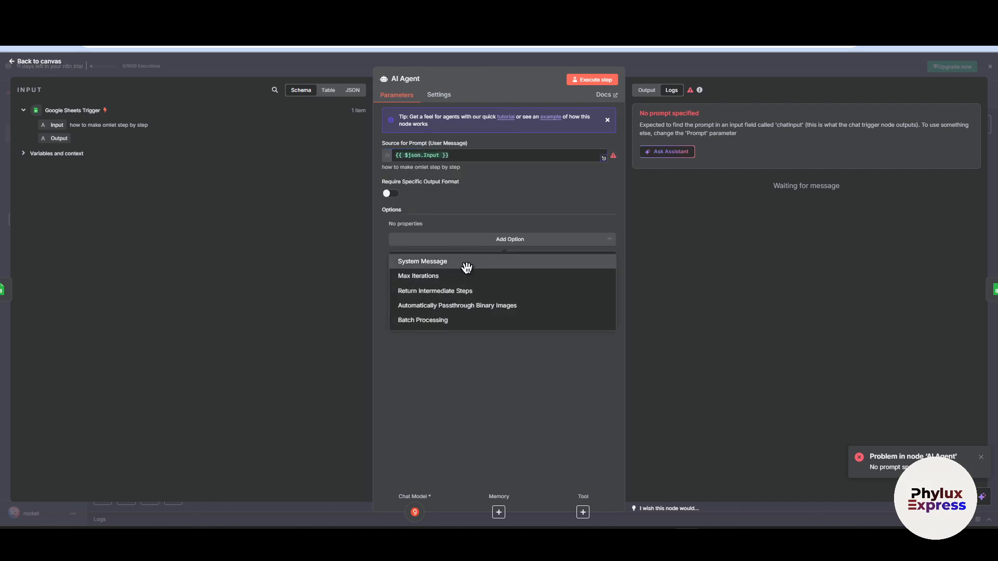
click(700, 191)
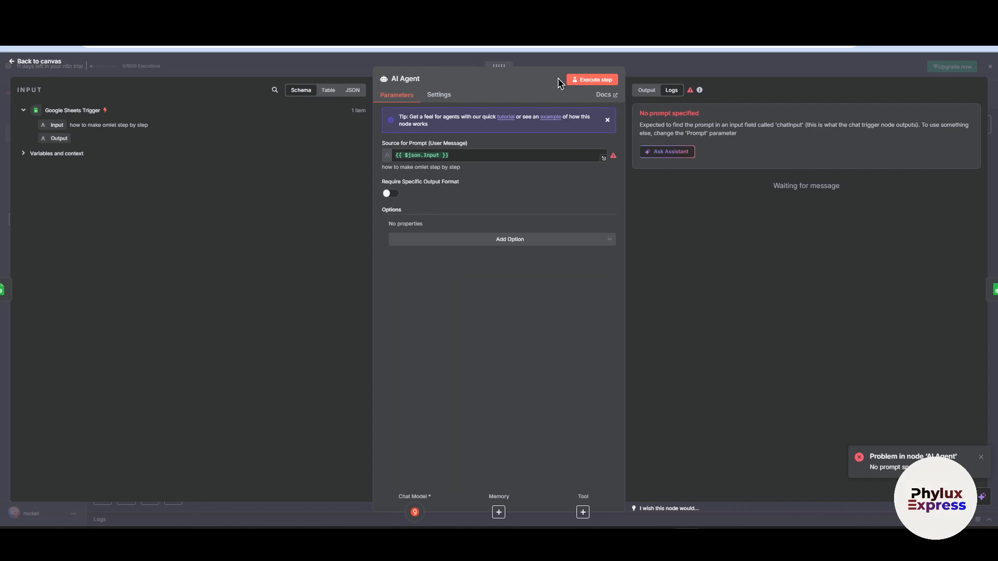
click(578, 79)
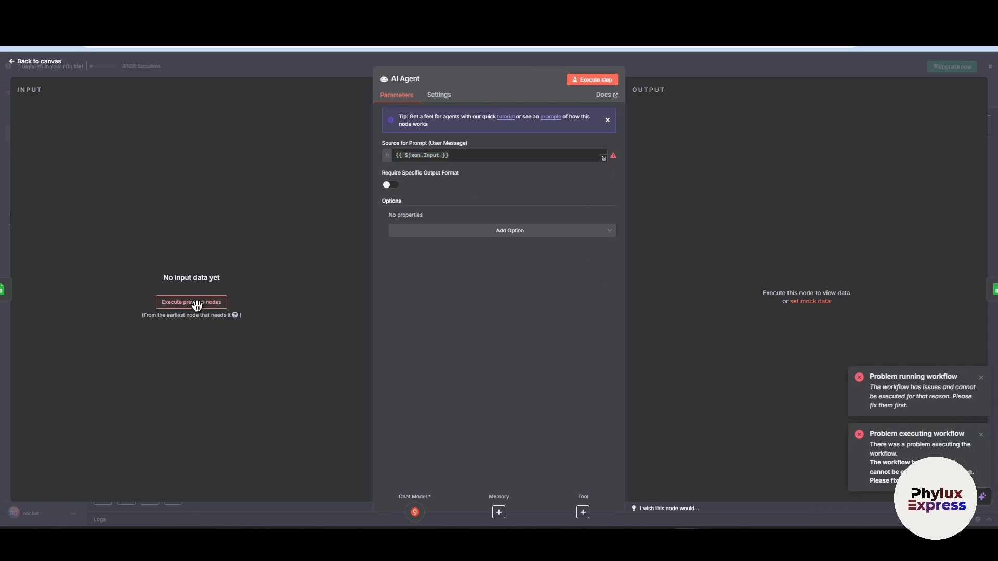
click(174, 302)
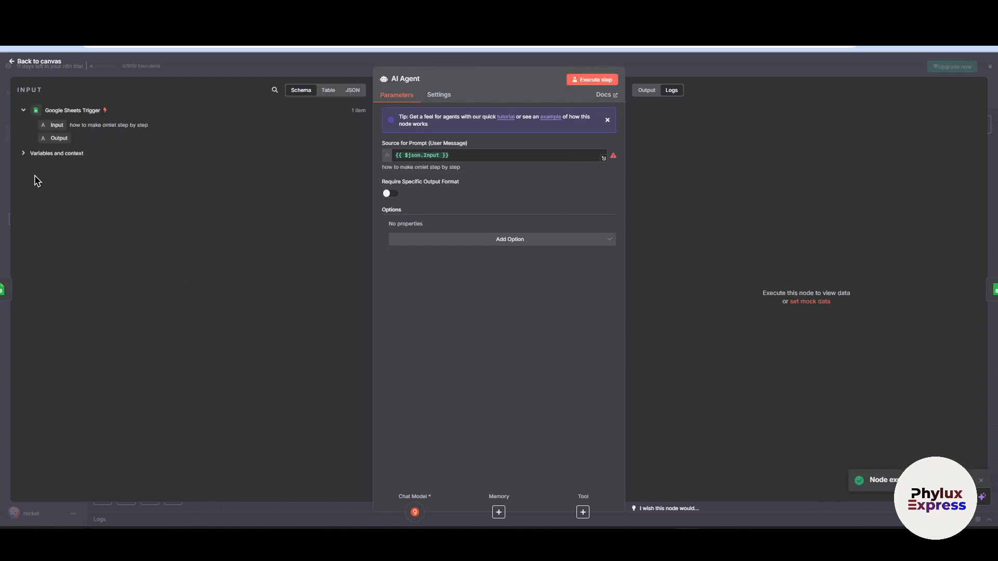
click(594, 80)
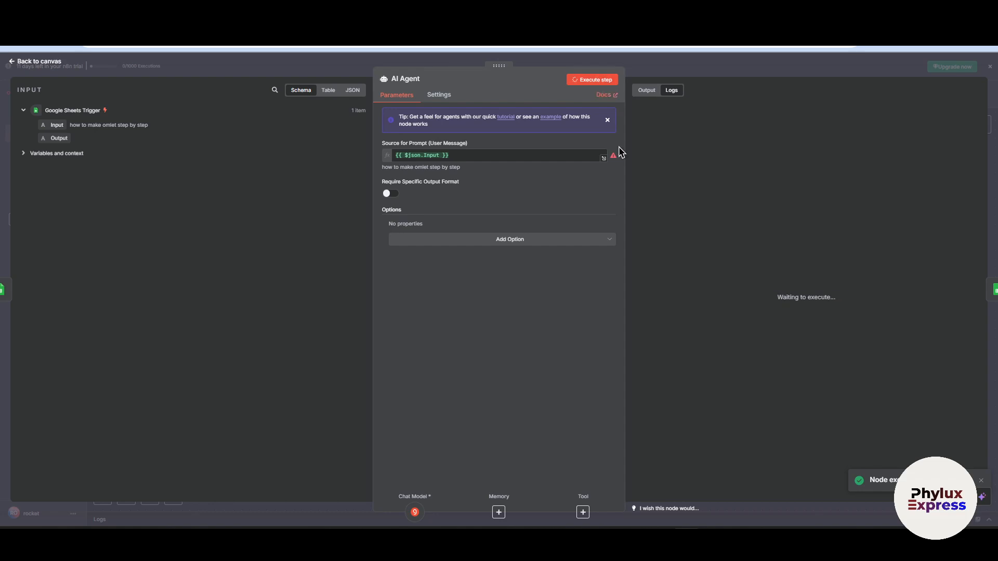
mouse_move(744, 442)
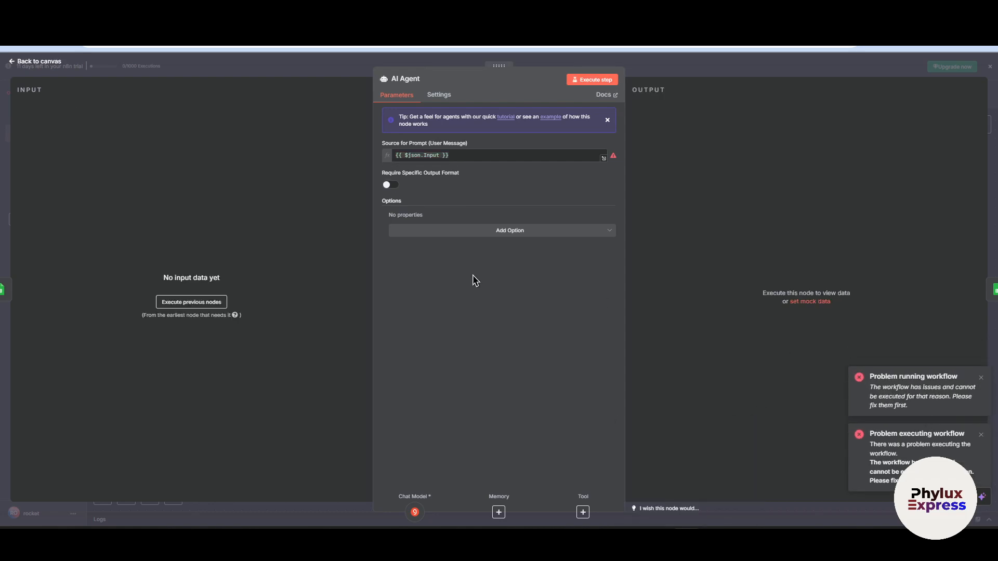
- Turn on Require Specific Output Format in the AI Agent node
click(440, 231)
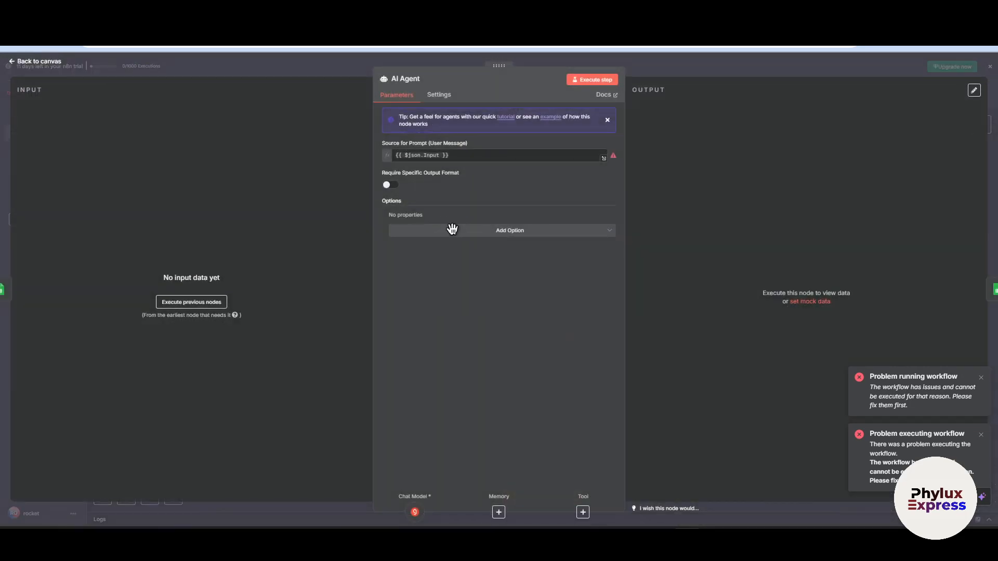
click(452, 230)
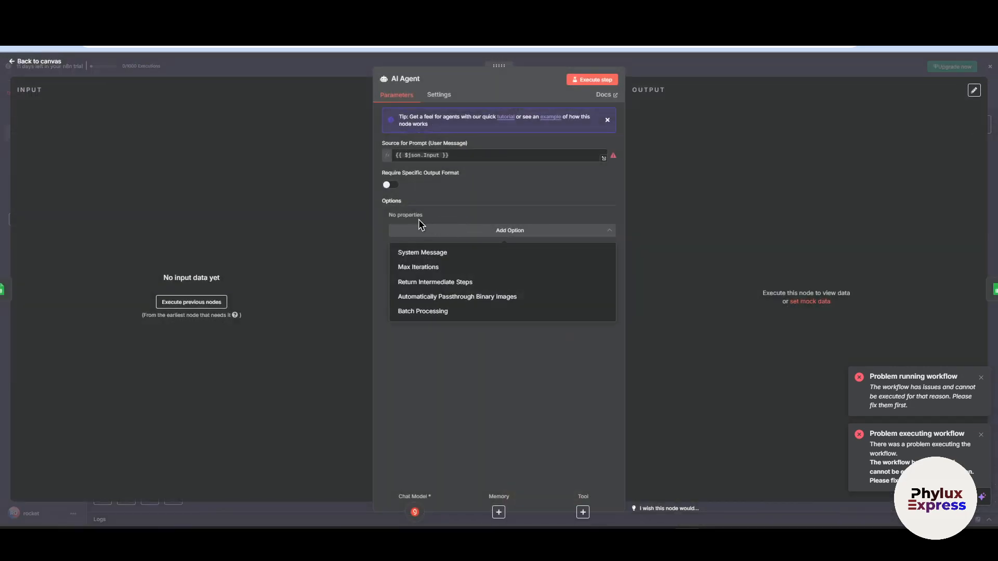
click(390, 186)
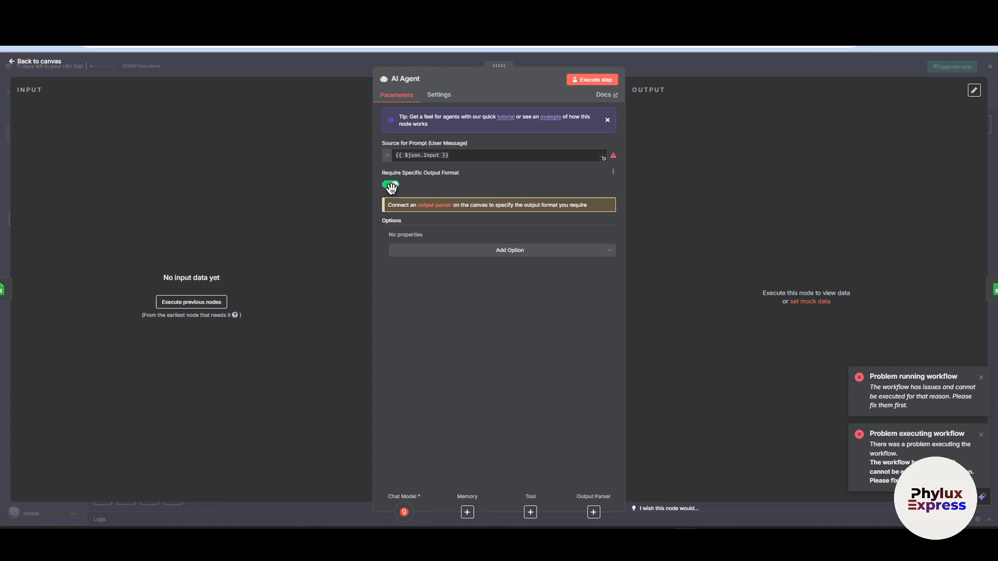
double_click(391, 186)
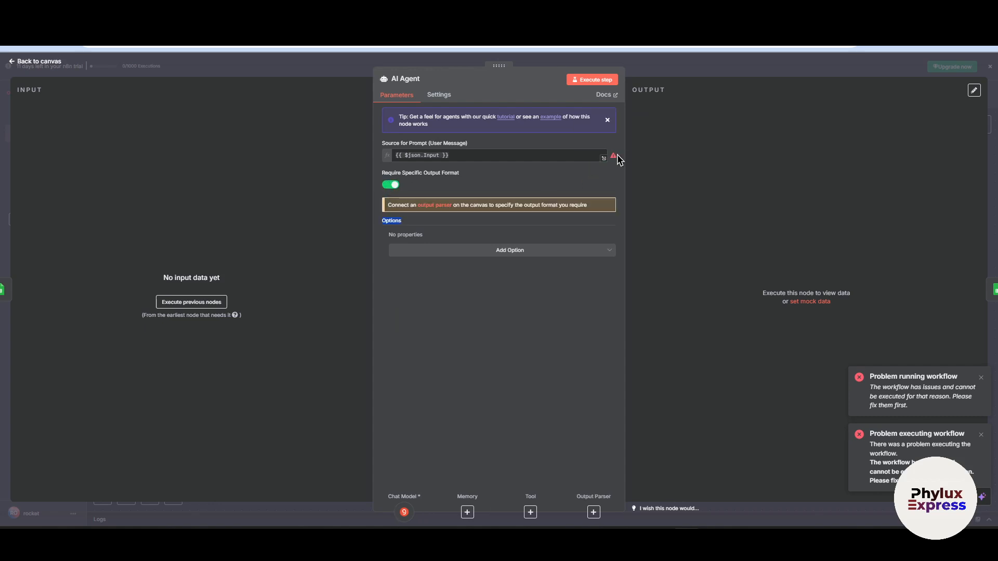
mouse_move(614, 161)
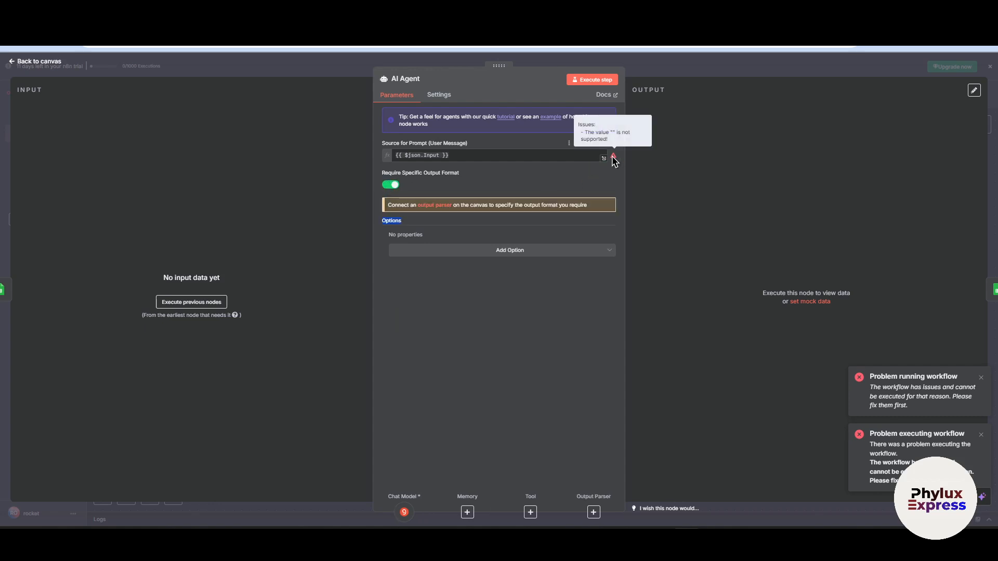
- Add the System Message option to the AI Agent and set its text to "you're a good cooker"
click(569, 251)
click(491, 273)
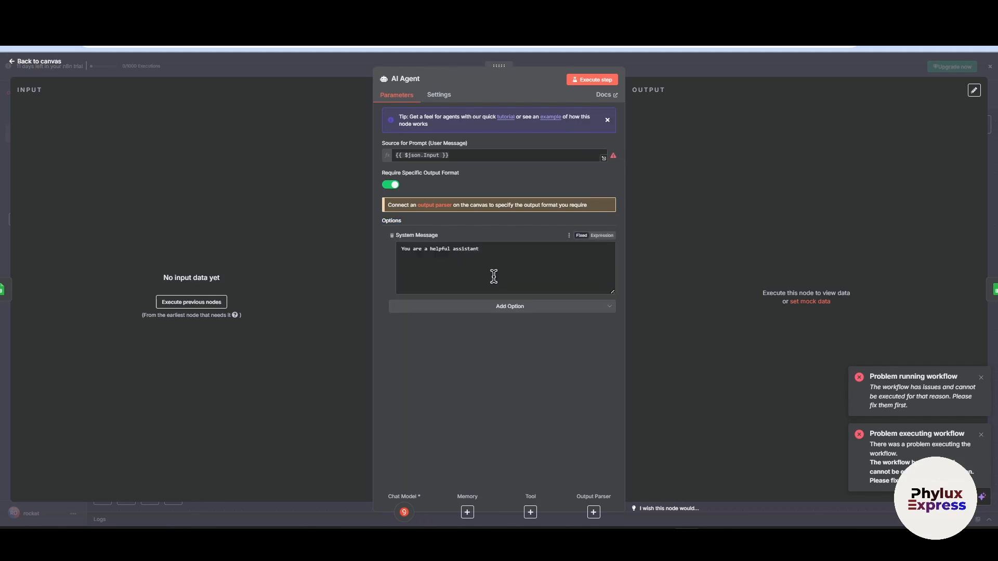
drag(508, 255, 363, 283)
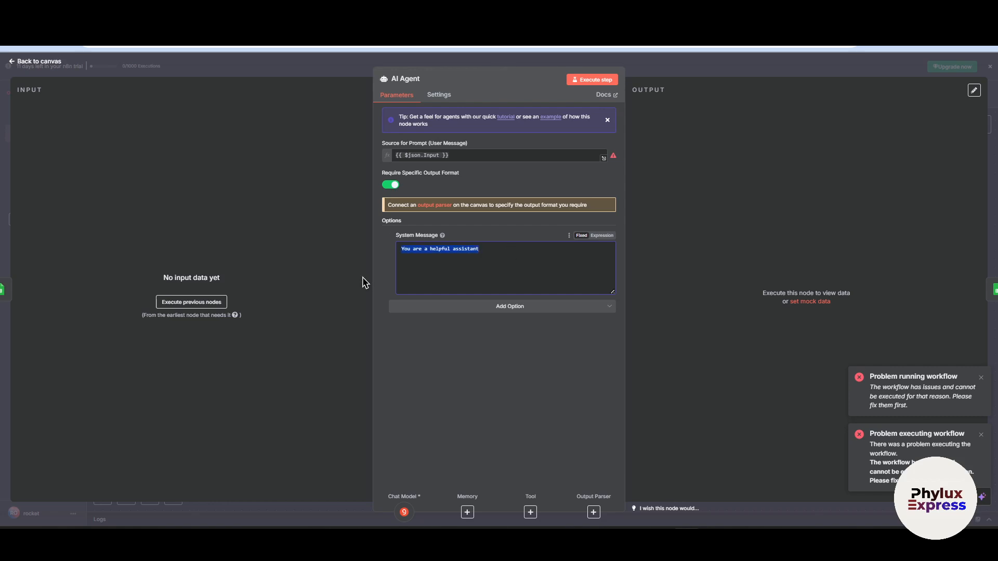
key(BackSpace)
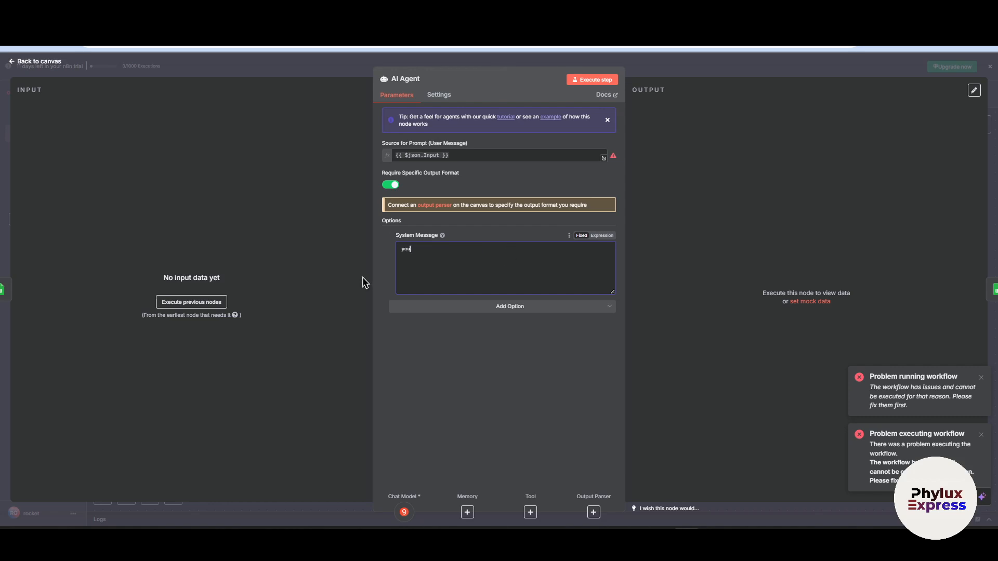
text(you're a good cooker)
- Execute the AI Agent step with input loaded from the previous nodes, review its output, and return to the canvas
click(591, 81)
click(686, 67)
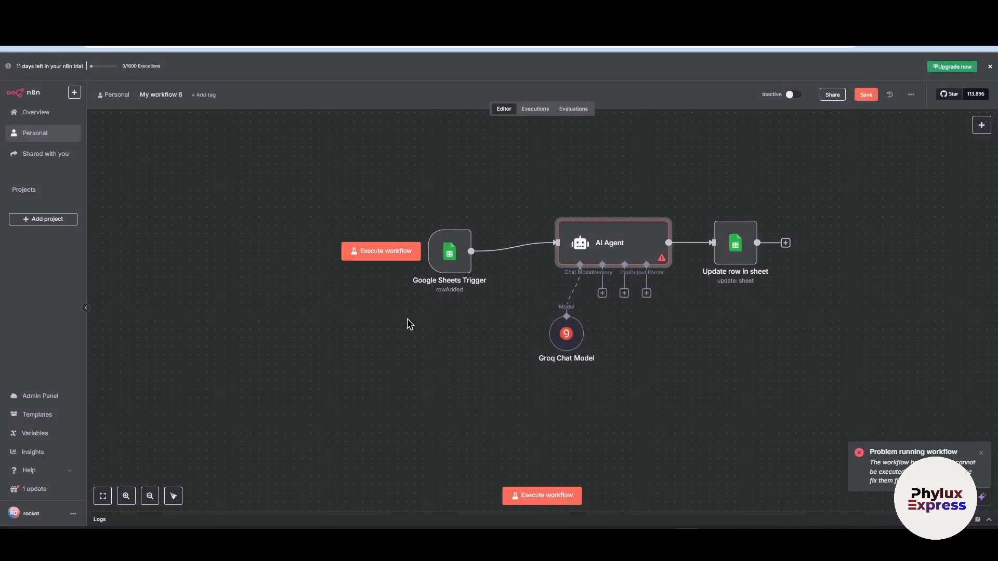
double_click(574, 240)
click(191, 303)
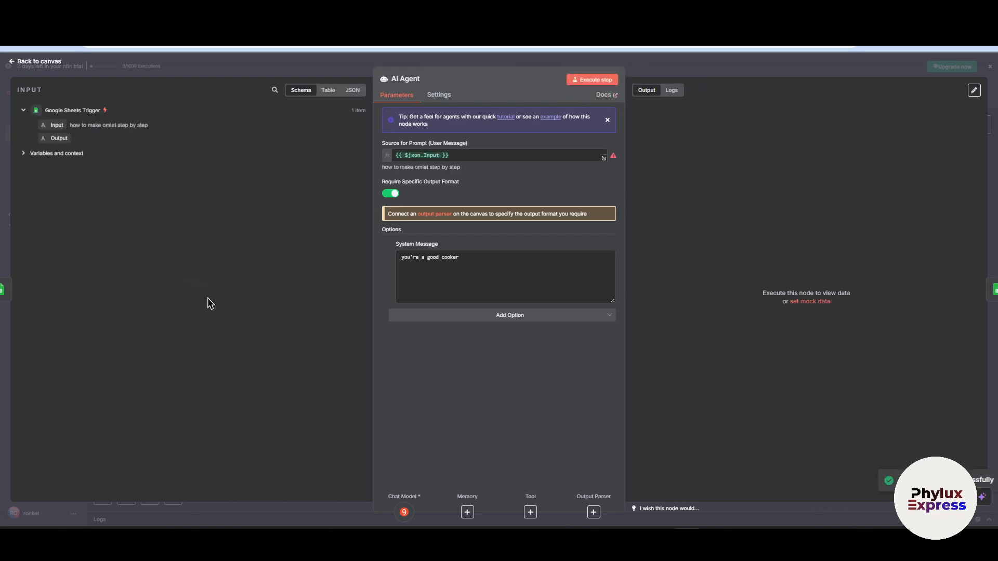
click(598, 81)
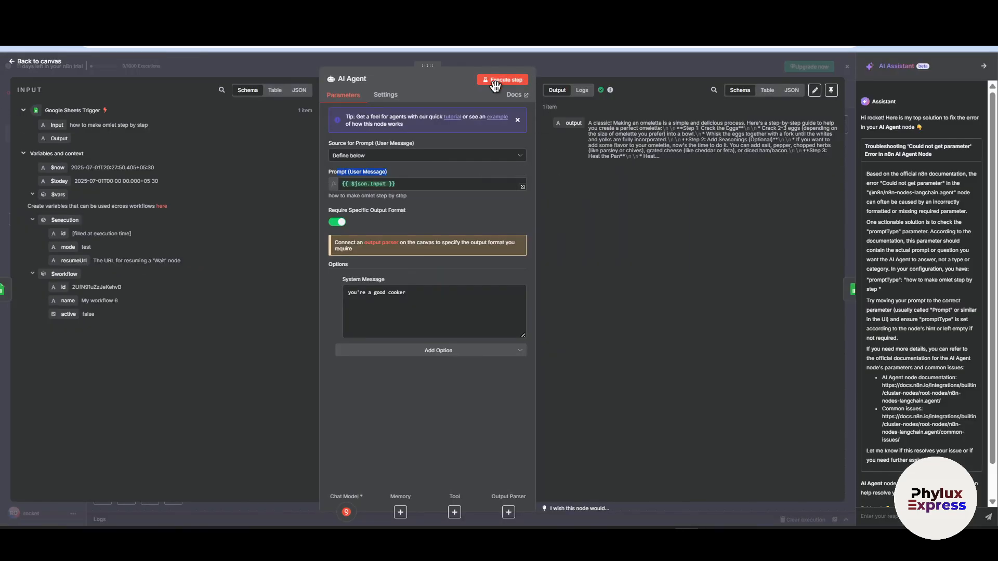
click(599, 69)
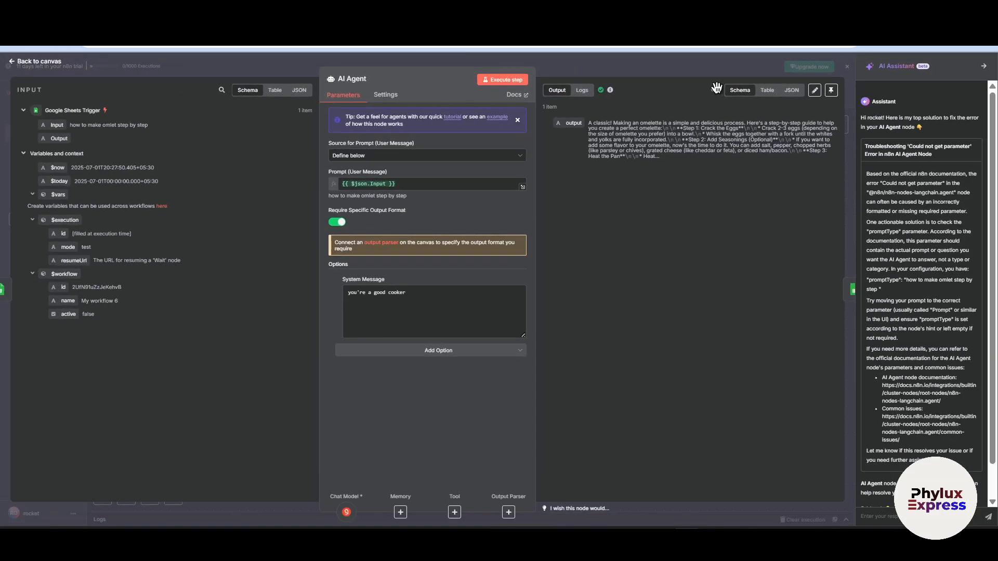
click(713, 74)
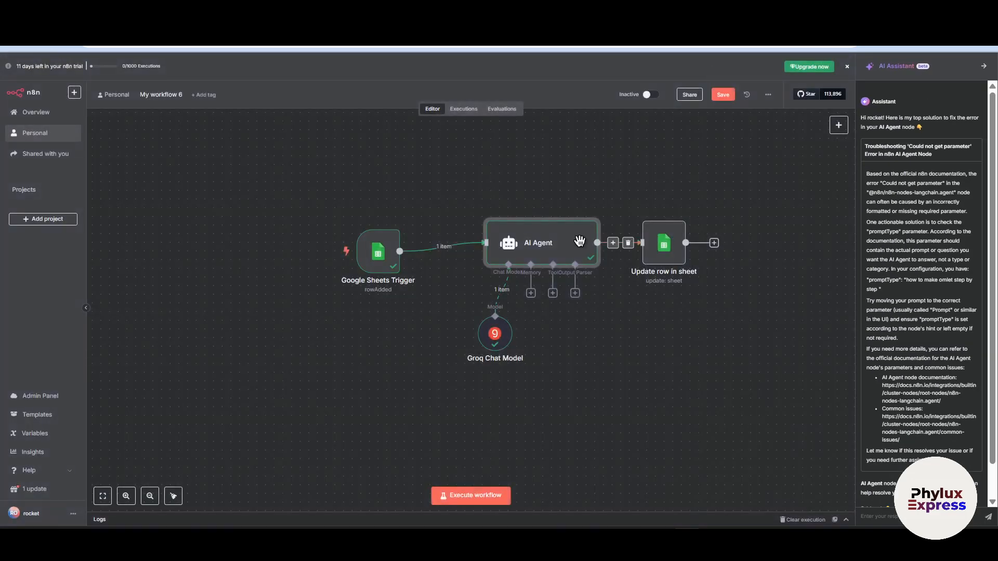
- Map the AI Agent's output to the Output value of the Update row in sheet node as {{ $json.output }}, and execute the step
double_click(665, 249)
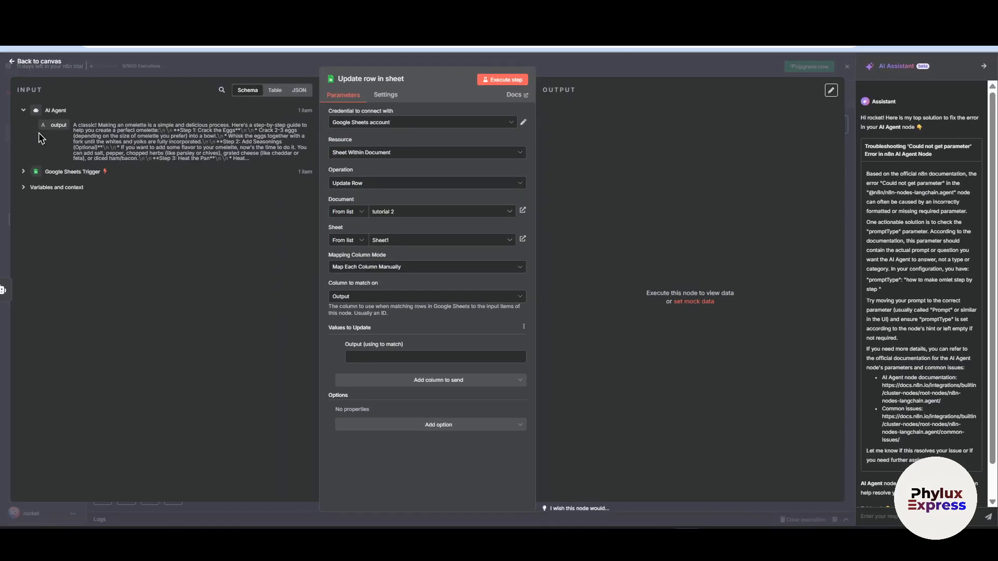
drag(45, 121, 358, 356)
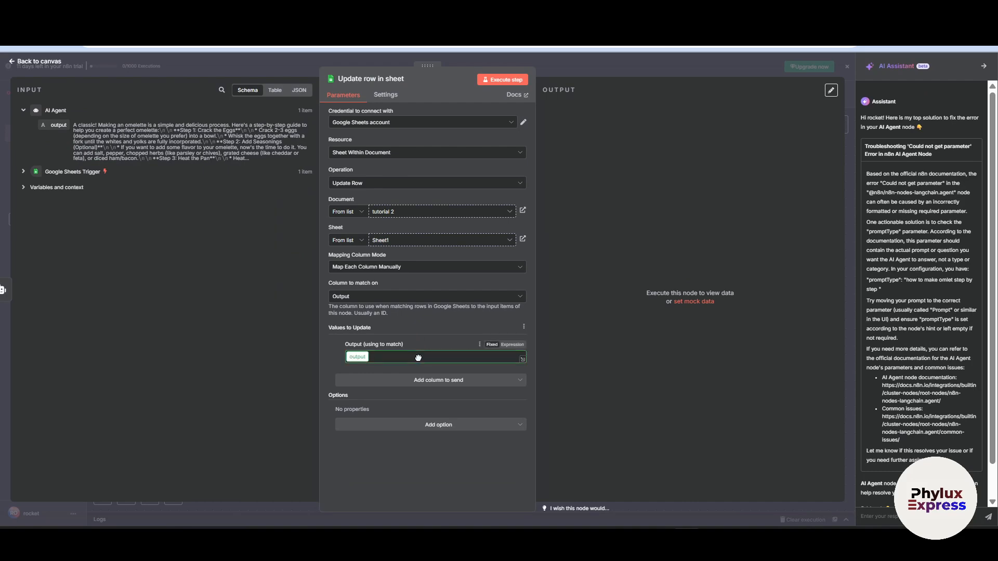
click(192, 318)
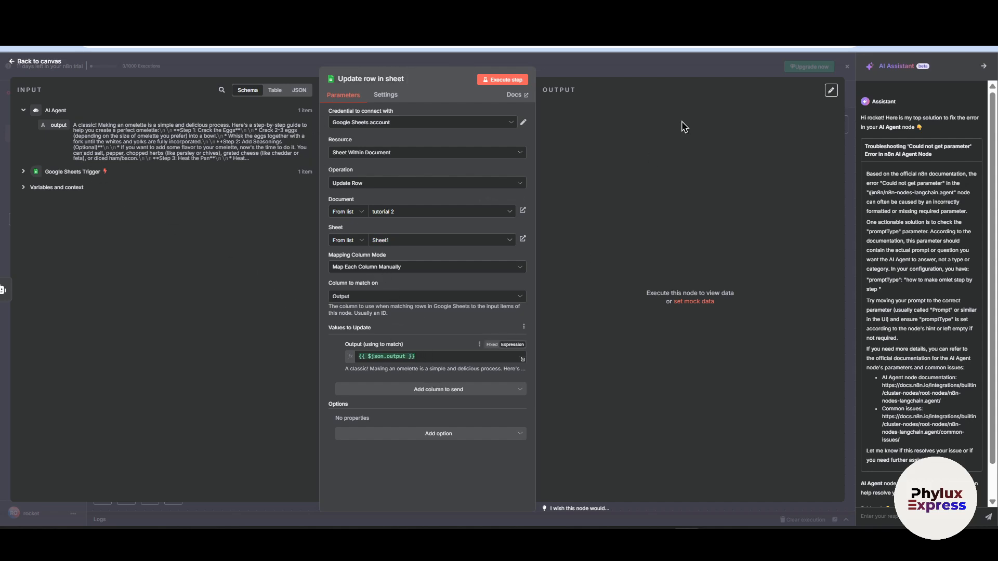
click(496, 82)
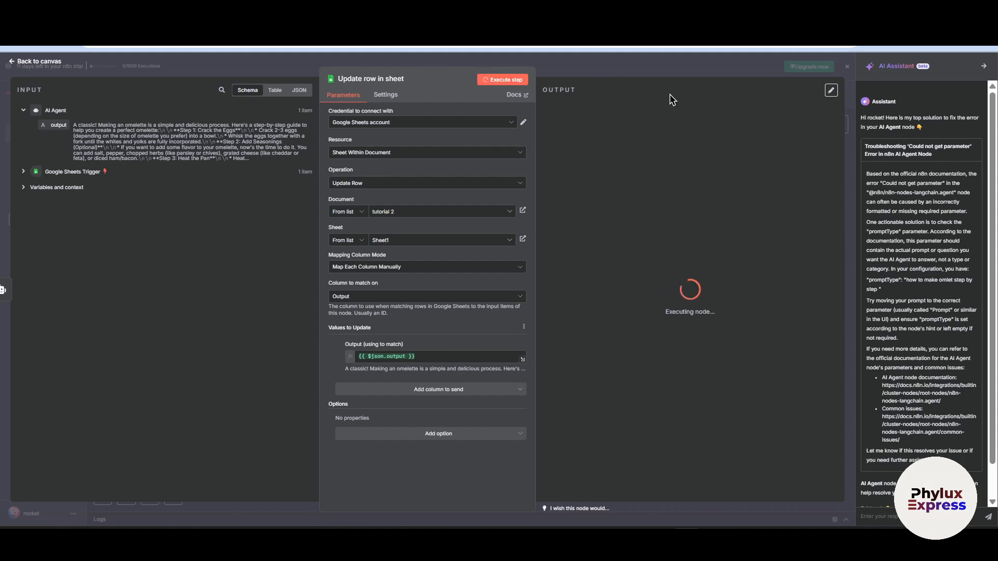
- Close the AI Assistant, turn on Always Output Data for the Update row in sheet node, and execute the step again
click(981, 70)
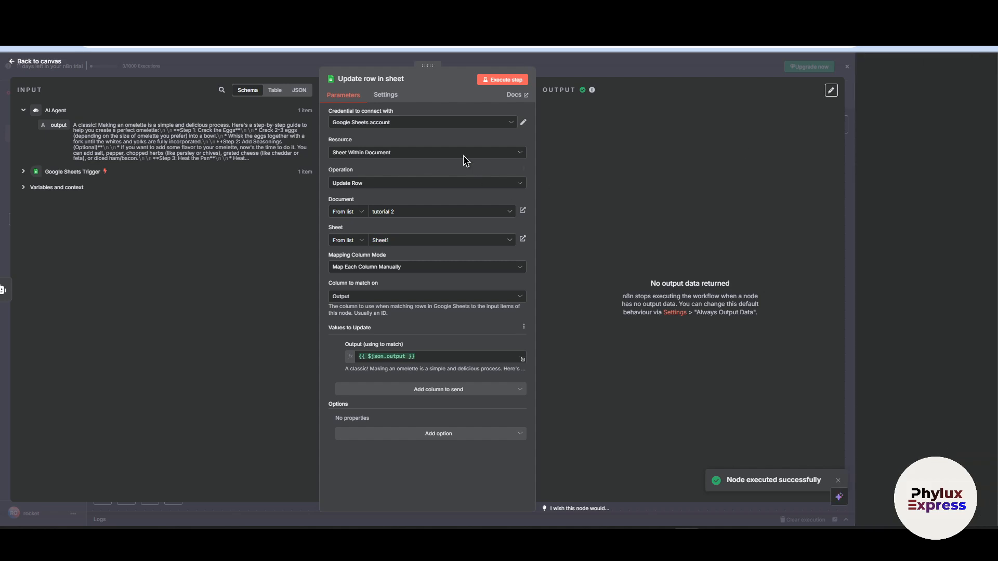
click(442, 95)
click(391, 126)
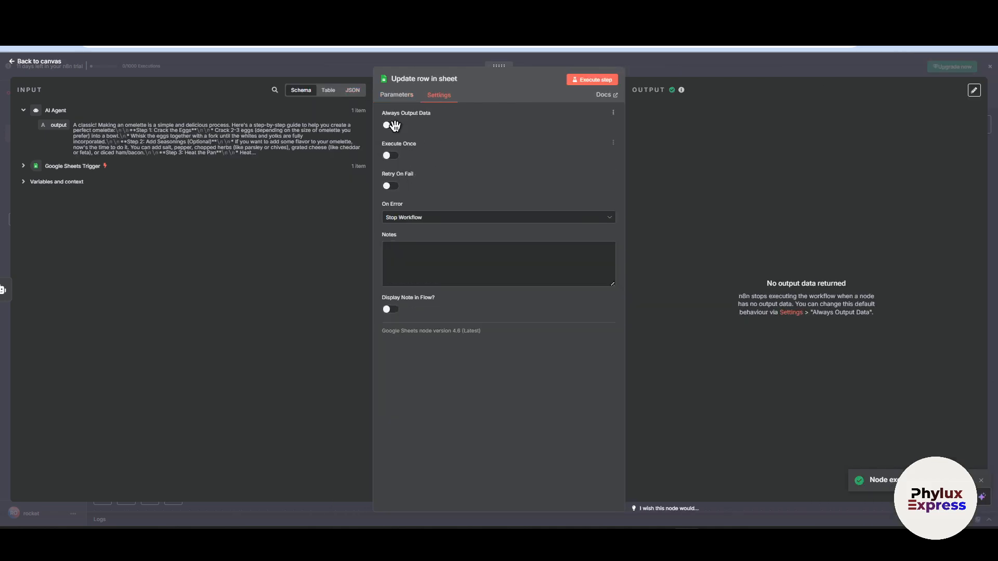
click(588, 81)
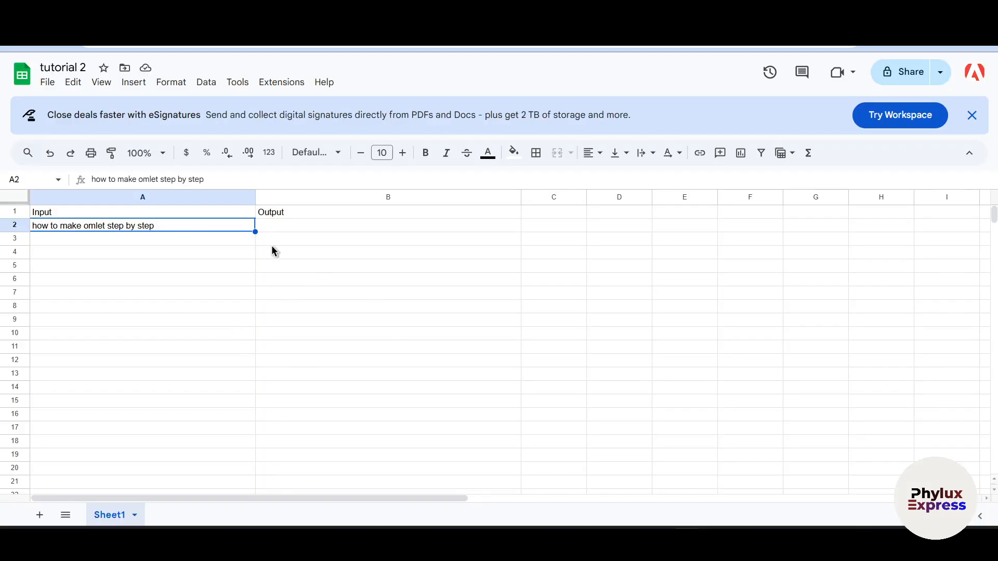
- Switch to the tutorial 2 spreadsheet and reload it to check the Output column
click(290, 243)
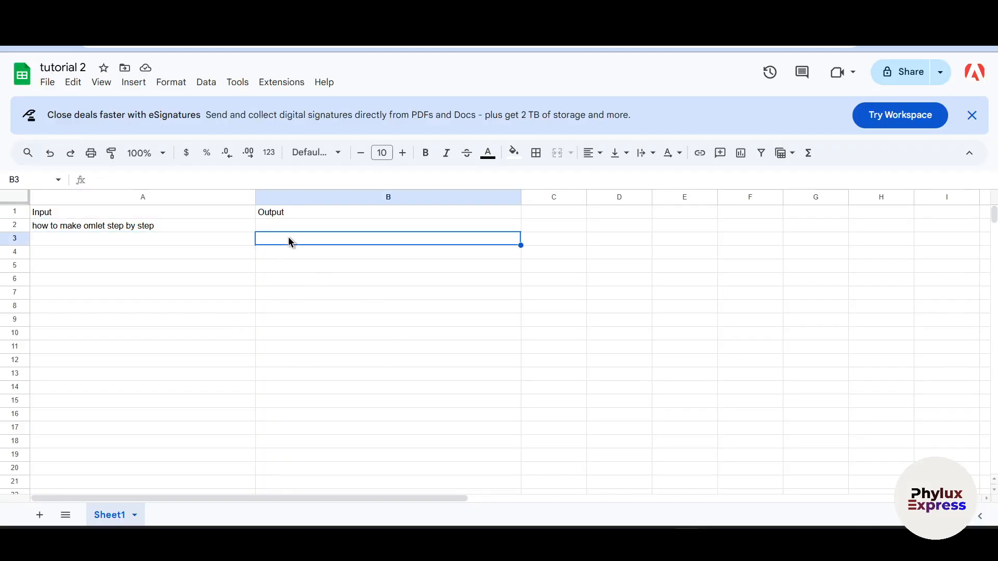
key(F5)
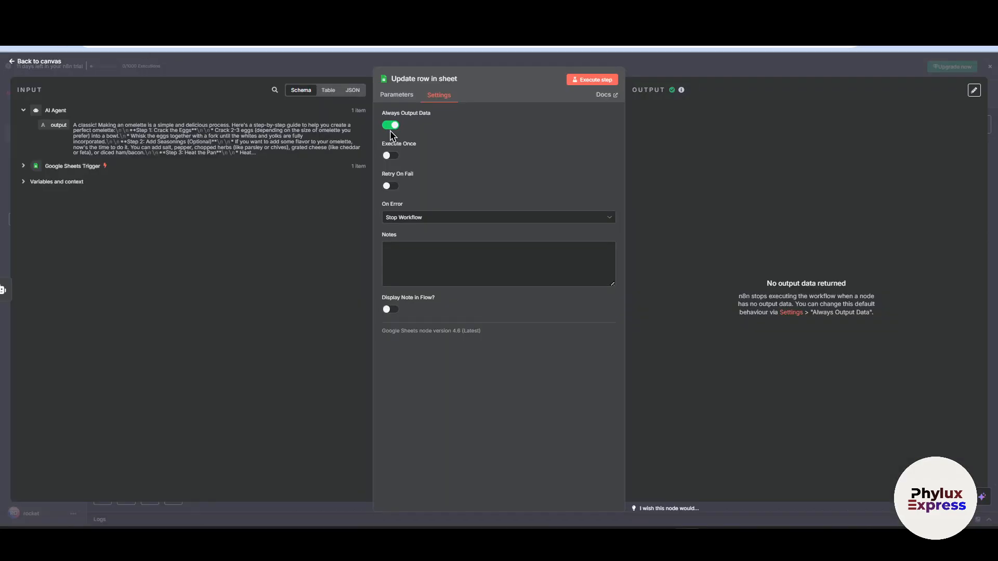
- Execute the Update row in sheet step again and review its mapping column mode, column to match on and values to update
click(597, 79)
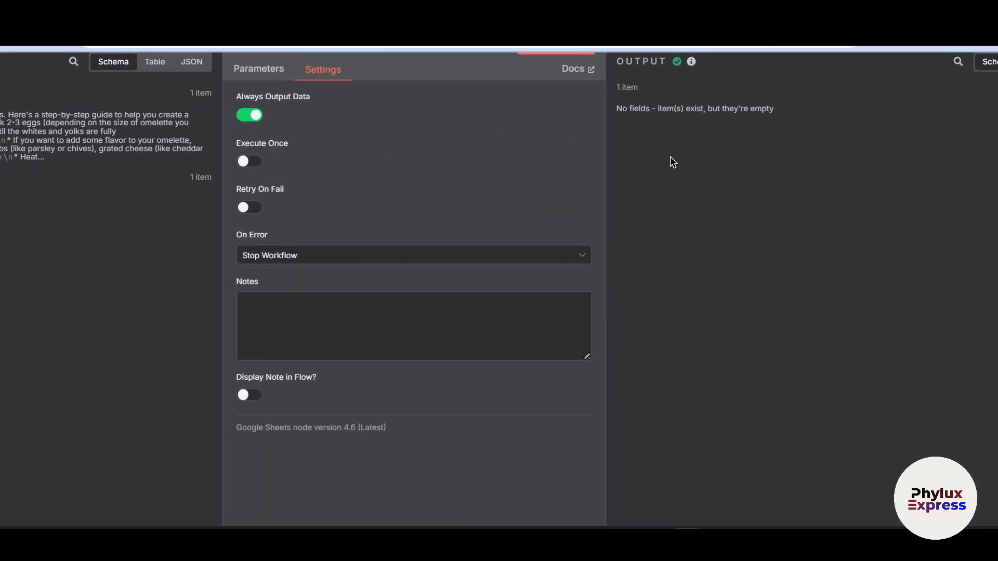
click(258, 95)
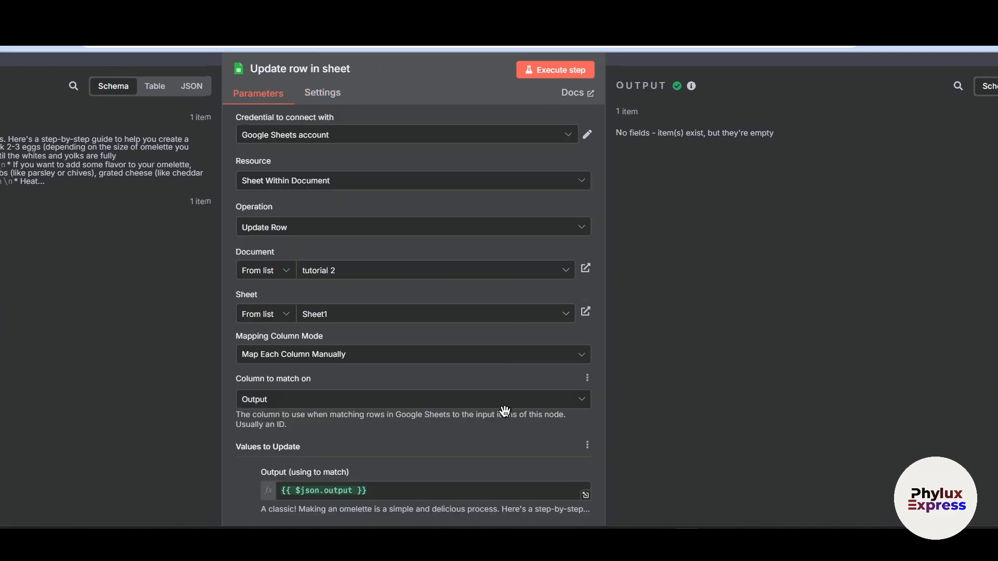
click(417, 356)
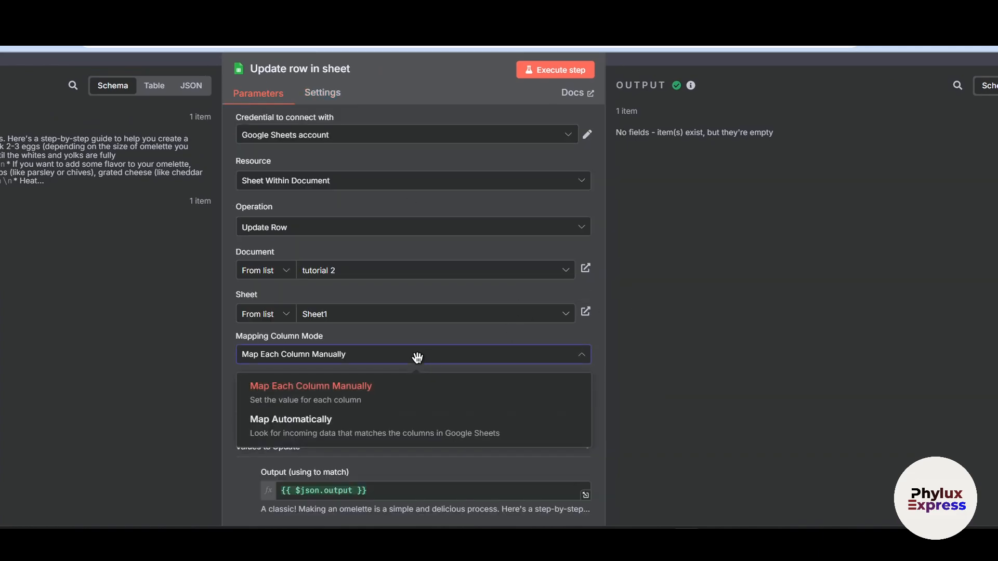
click(426, 401)
click(425, 401)
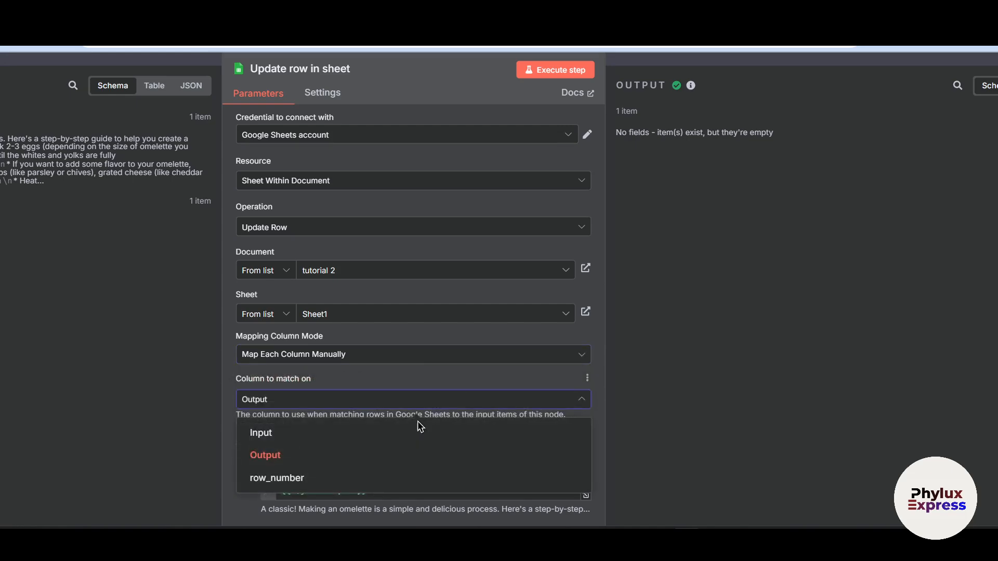
click(401, 455)
scroll(519, 445, down, 4)
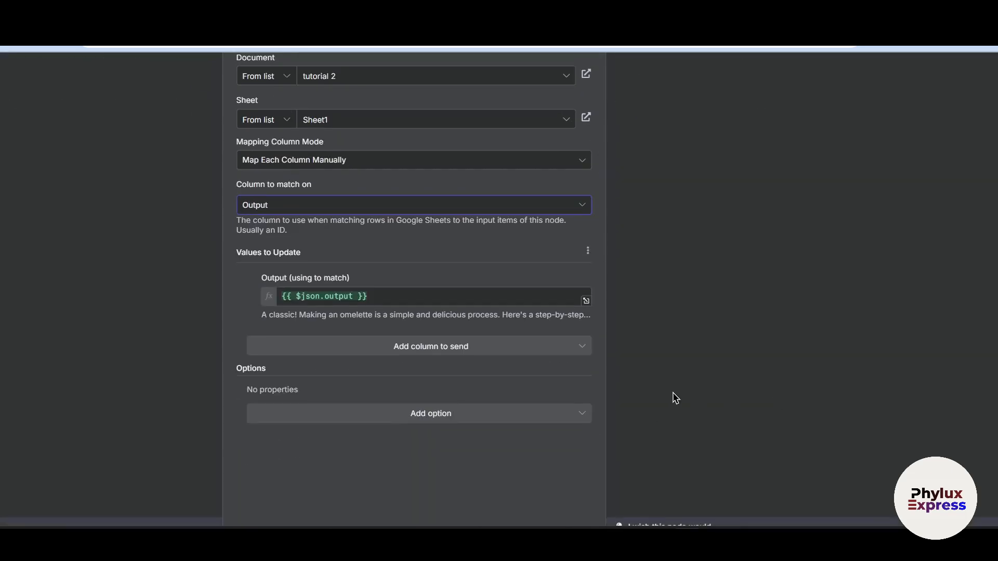
scroll(450, 400, up, 4)
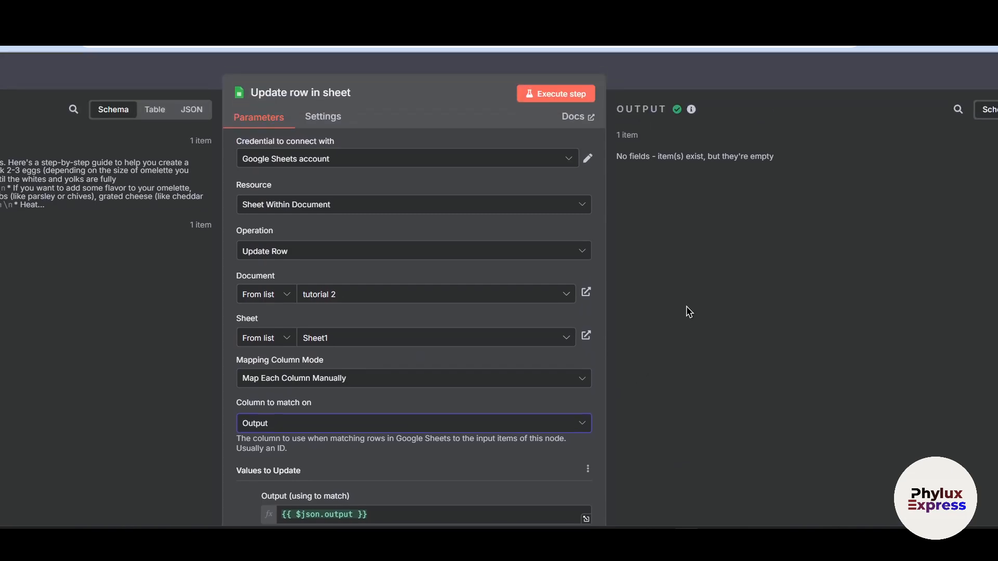
scroll(686, 266, down, 2)
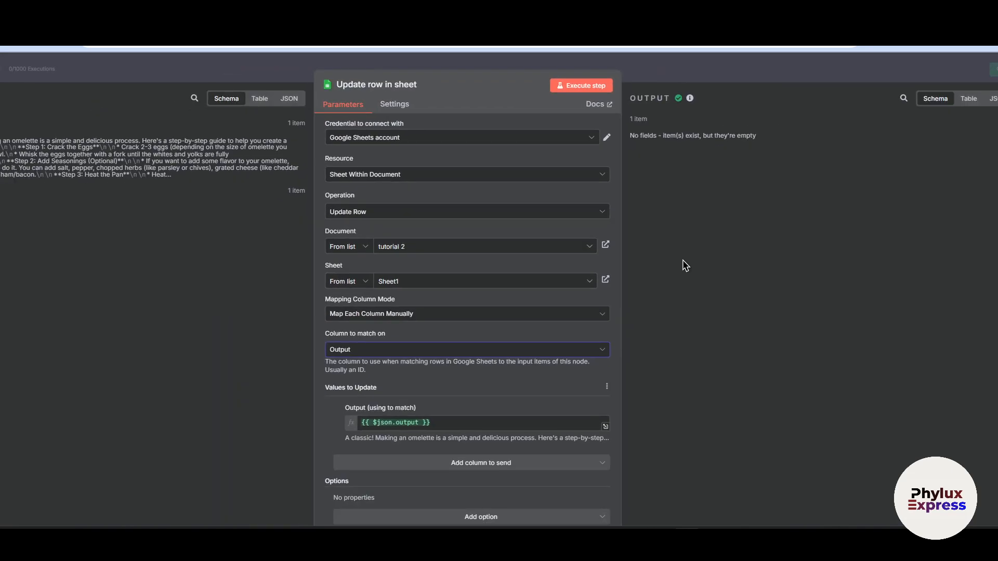
- Change the Google Sheets node's operation to Append Row and execute the step
click(491, 212)
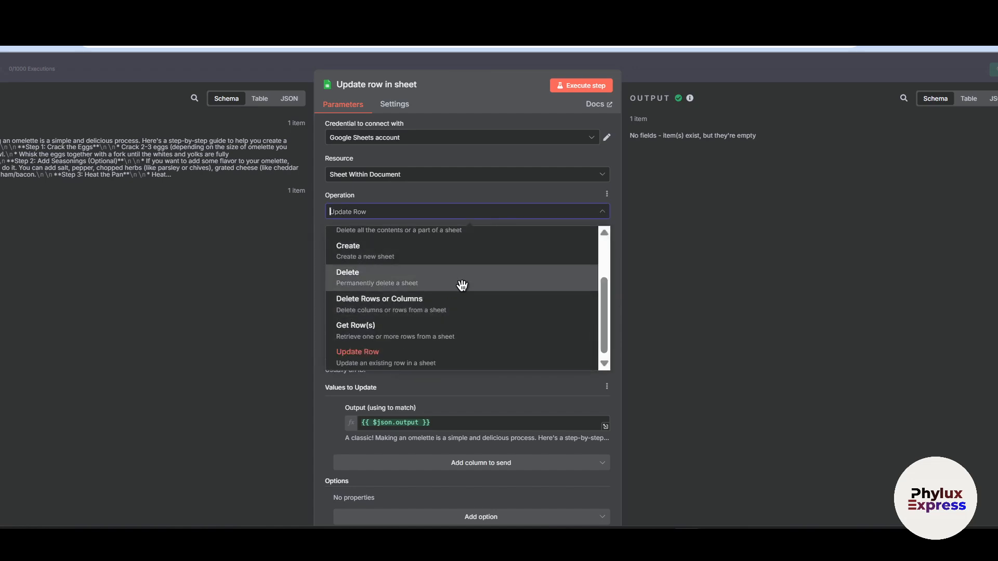
scroll(462, 286, up, 3)
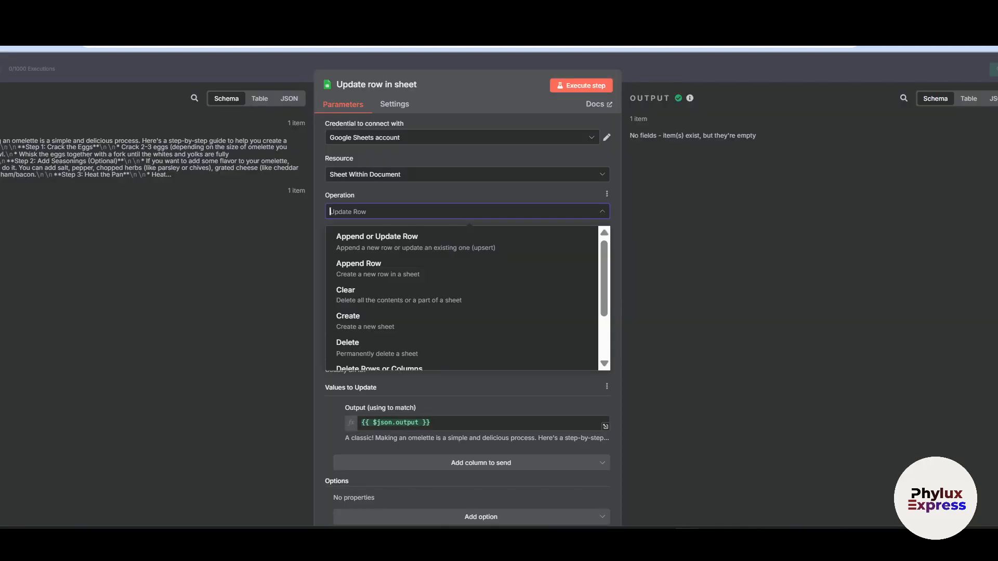
scroll(439, 303, down, 2)
scroll(481, 289, up, 2)
scroll(481, 290, up, 2)
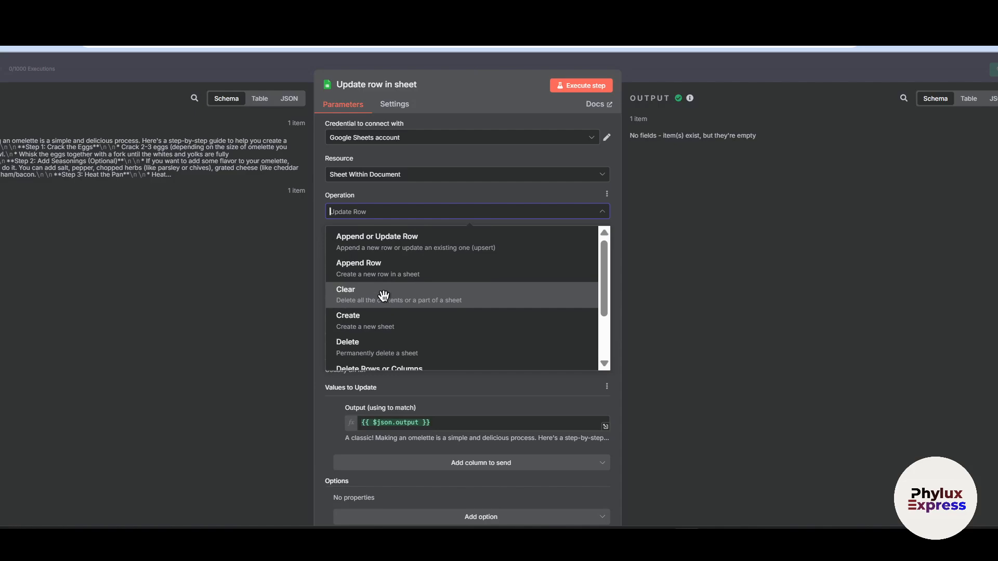
drag(433, 247, 428, 266)
click(429, 267)
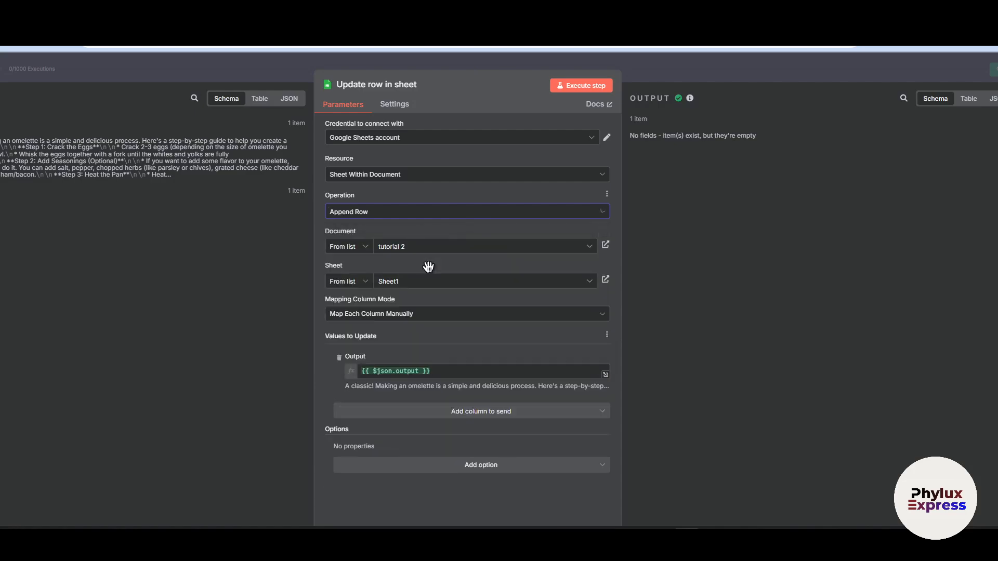
click(607, 86)
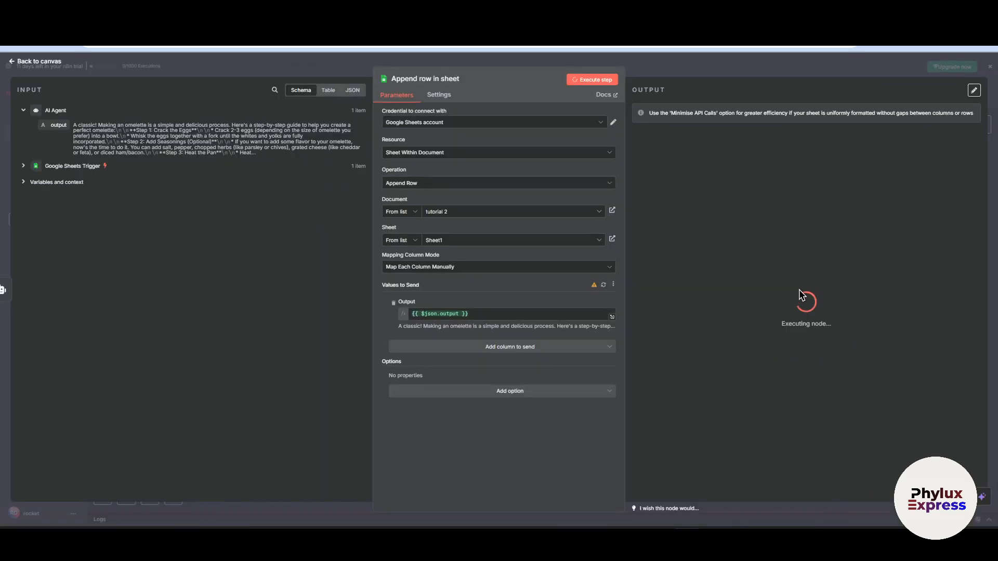
- Switch to the tutorial 2 spreadsheet to read through the Output column, and return to the n8n workflow canvas
click(749, 17)
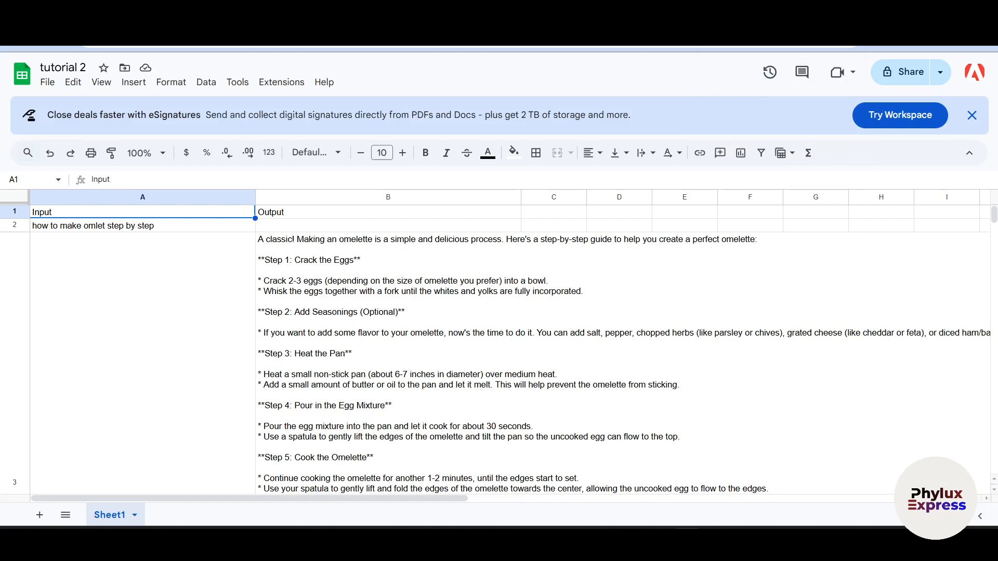
scroll(434, 416, down, 10)
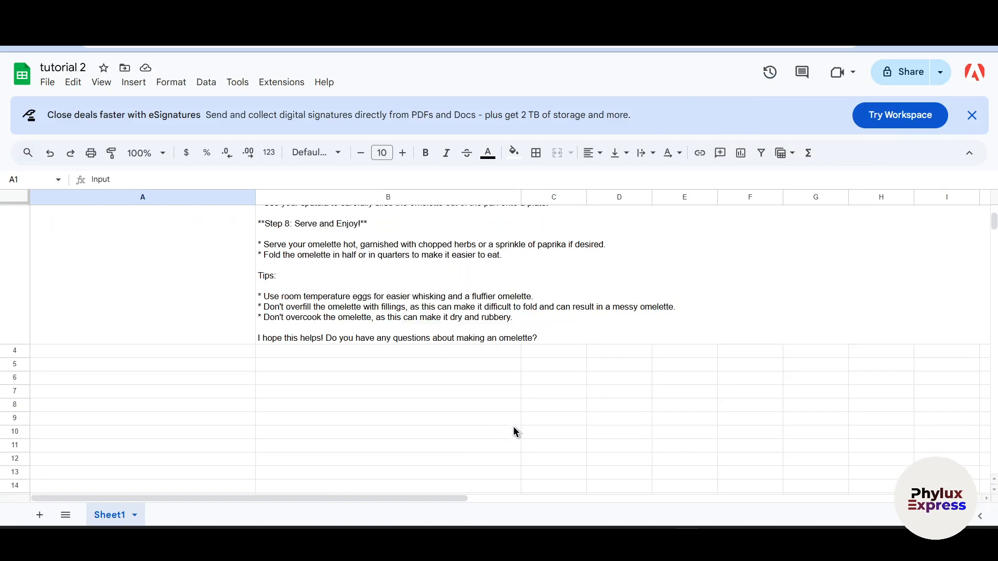
scroll(516, 432, up, 10)
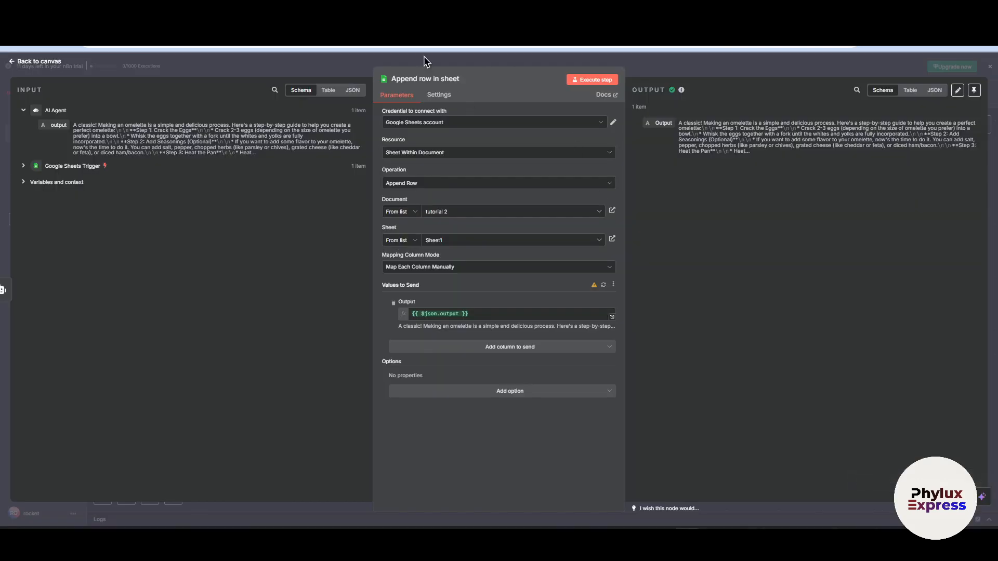
key(Escape)
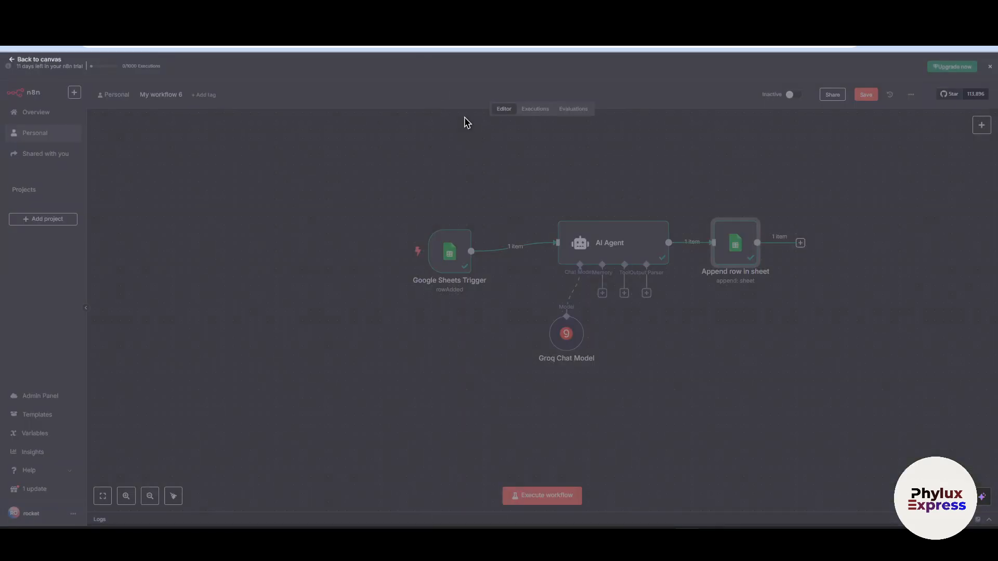
- Rearrange the workflow by moving the Google Sheets Trigger, Groq Chat Model and AI Agent nodes lower on the canvas
drag(459, 267, 447, 307)
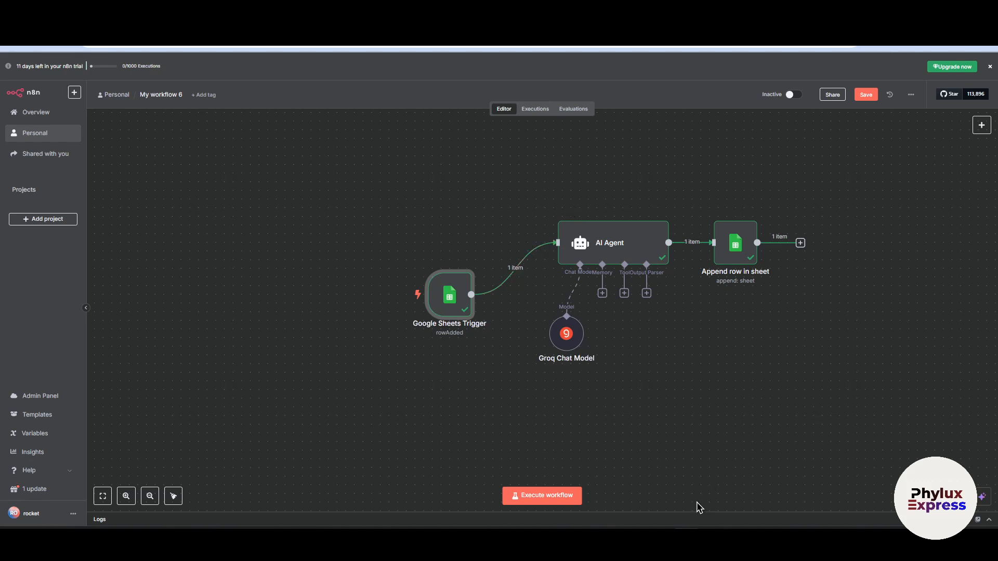
drag(567, 343, 583, 365)
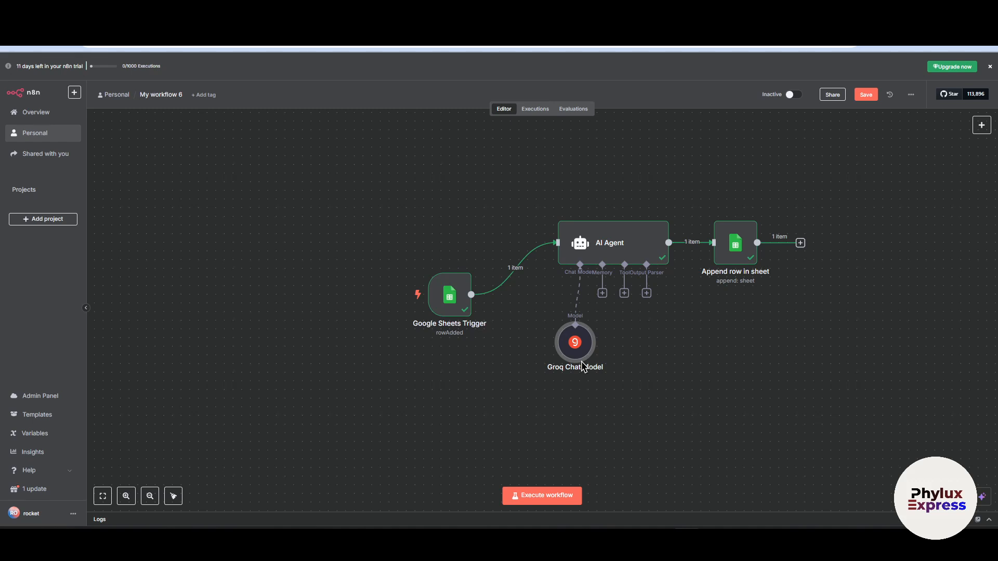
drag(583, 365, 582, 374)
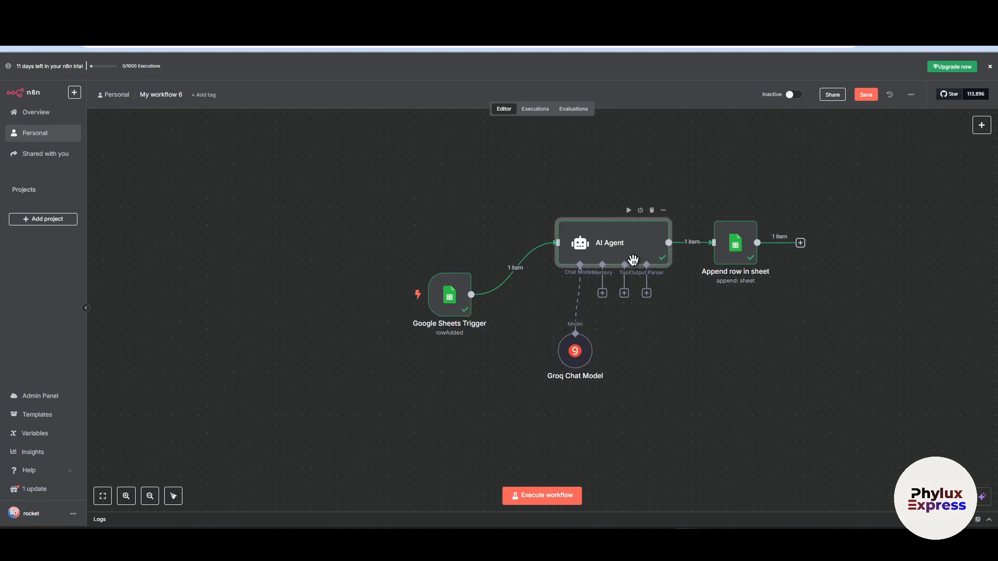
drag(633, 260, 642, 286)
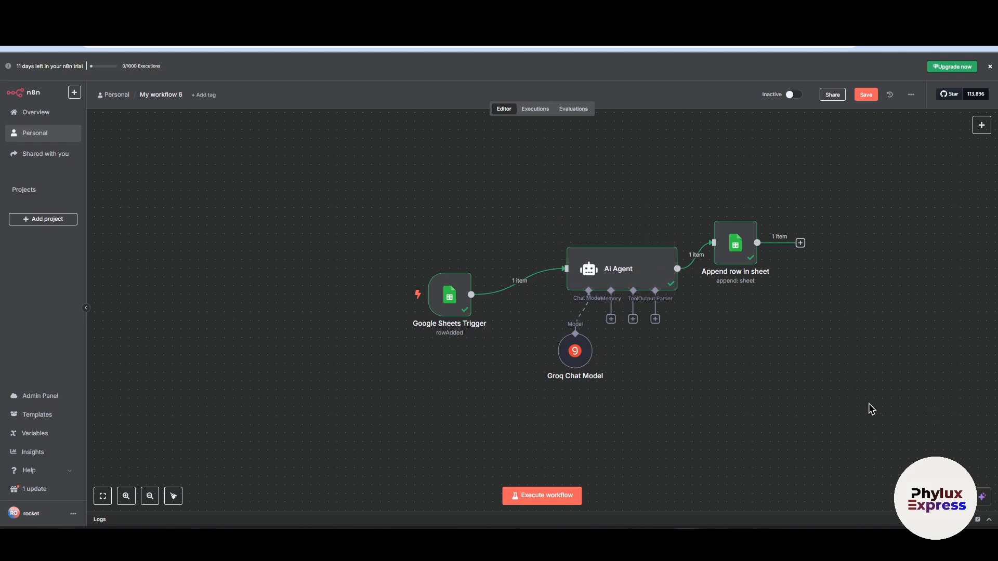